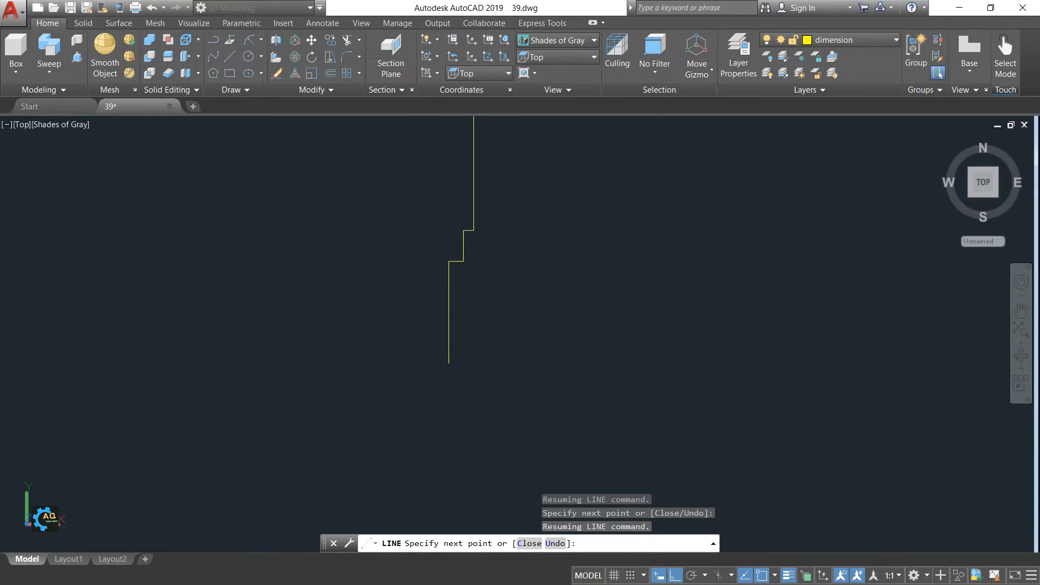
Continue the stepped profile line with segments of 5 down, 0.5 right, 1 down and 0.5 right.
{"action": "type", "text": "5"}
{"action": "key", "text": "Return"}
{"action": "scroll", "coordinate": [481, 358], "scroll_direction": "up", "scroll_amount": 2}
{"action": "type", "text": "0"}
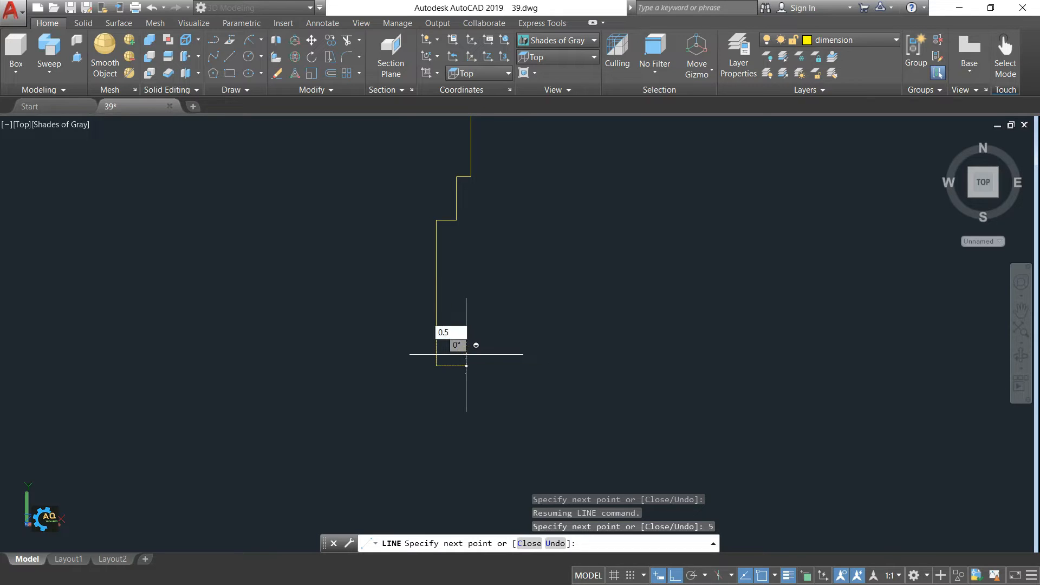
{"action": "key", "text": "Return"}
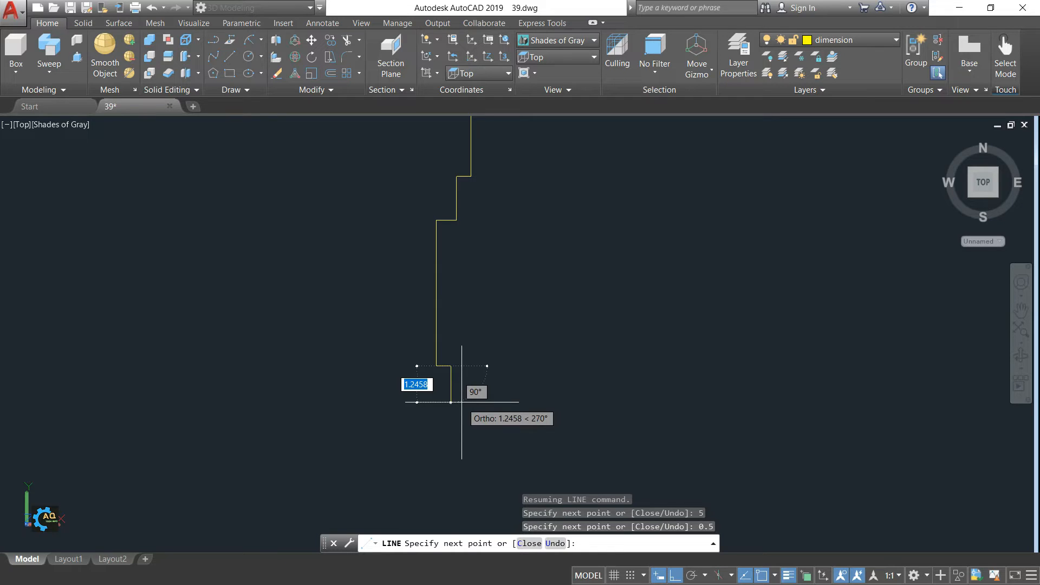
{"action": "type", "text": "1"}
{"action": "key", "text": "Return"}
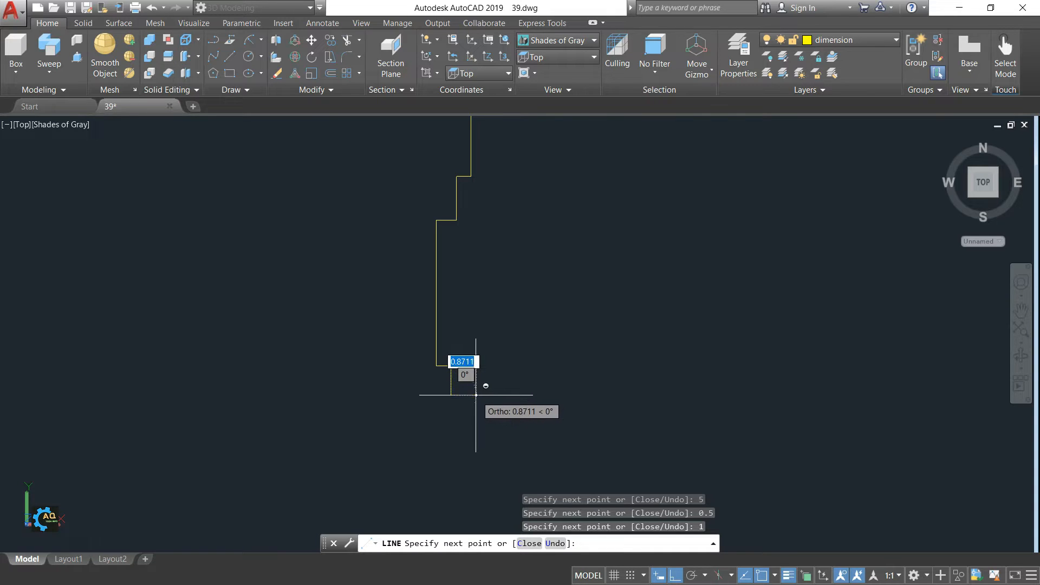
{"action": "type", "text": "0.5"}
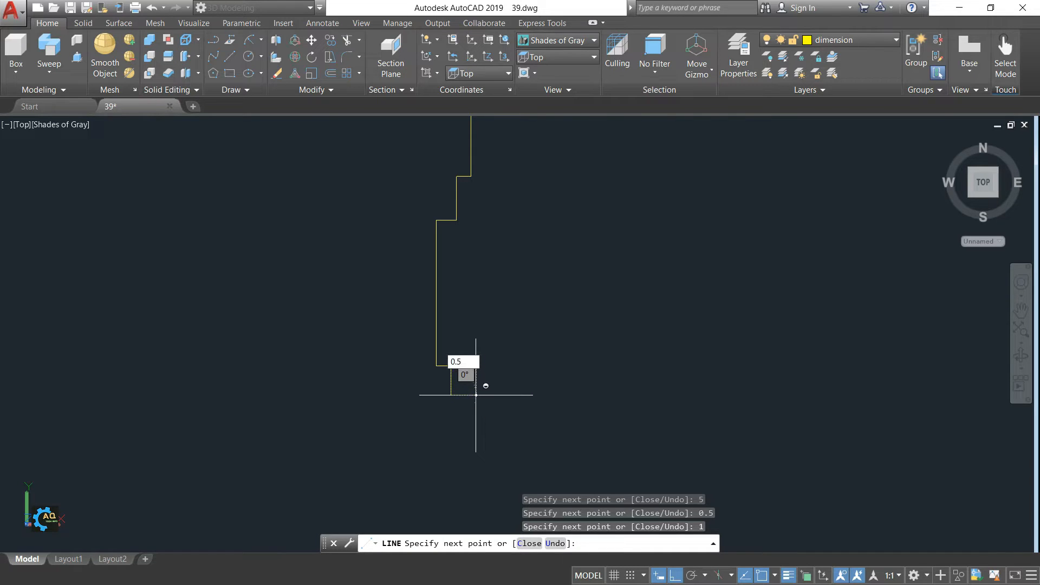
{"action": "key", "text": "Return"}
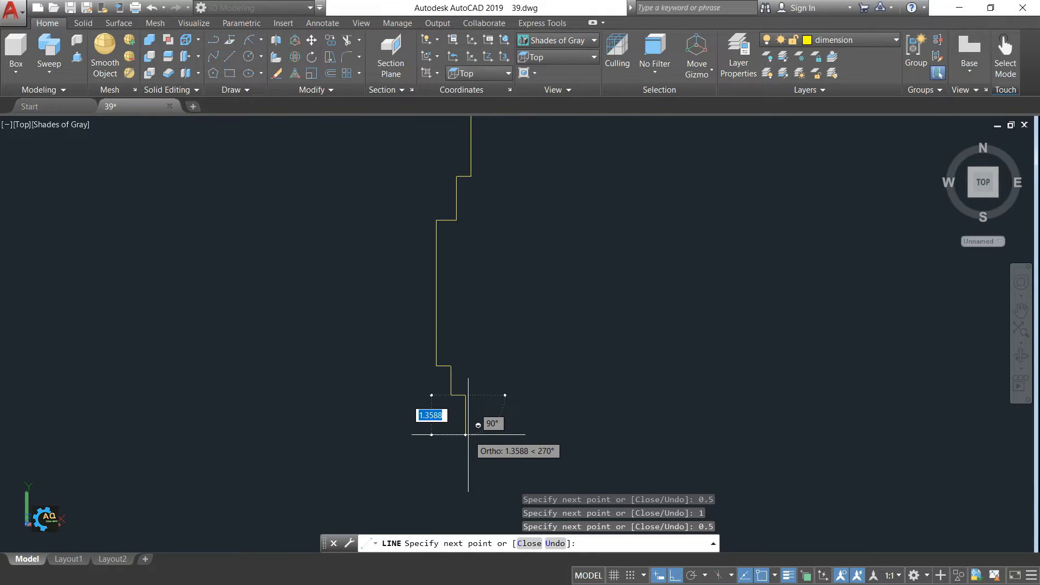
Add a 1.5 downward segment and a horizontal base segment extending right to the stepped profile, then end the line.
{"action": "type", "text": "1.5"}
{"action": "key", "text": "Return"}
{"action": "middle_click_drag", "start_coordinate": [551, 414], "coordinate": [532, 432]}
{"action": "scroll", "coordinate": [533, 427], "scroll_direction": "down", "scroll_amount": 2}
{"action": "scroll", "coordinate": [531, 420], "scroll_direction": "up", "scroll_amount": 2}
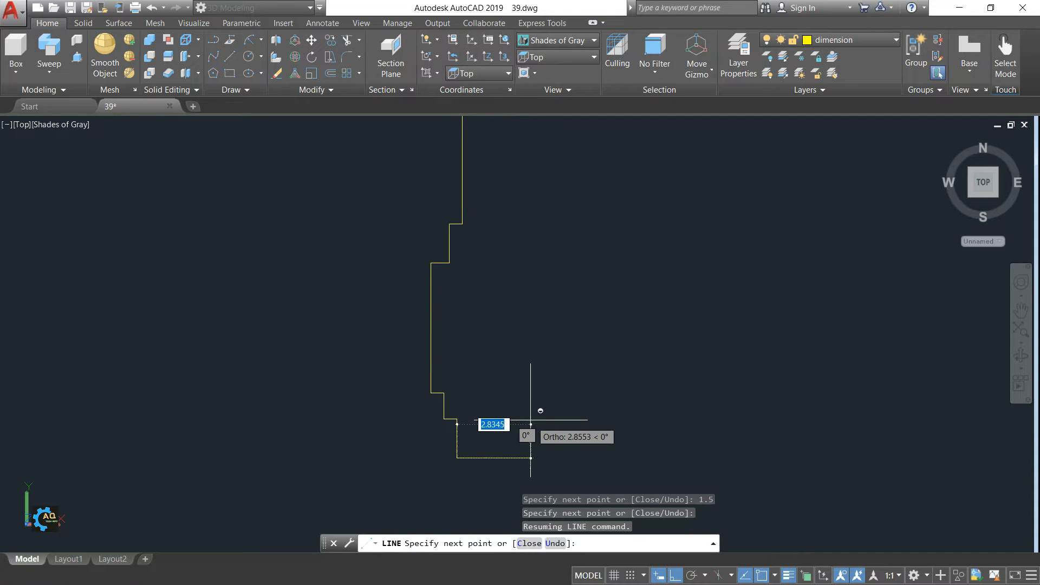
{"action": "left_click", "coordinate": [521, 426]}
{"action": "key", "text": "Escape"}
{"action": "middle_click_drag", "start_coordinate": [569, 357], "coordinate": [573, 399]}
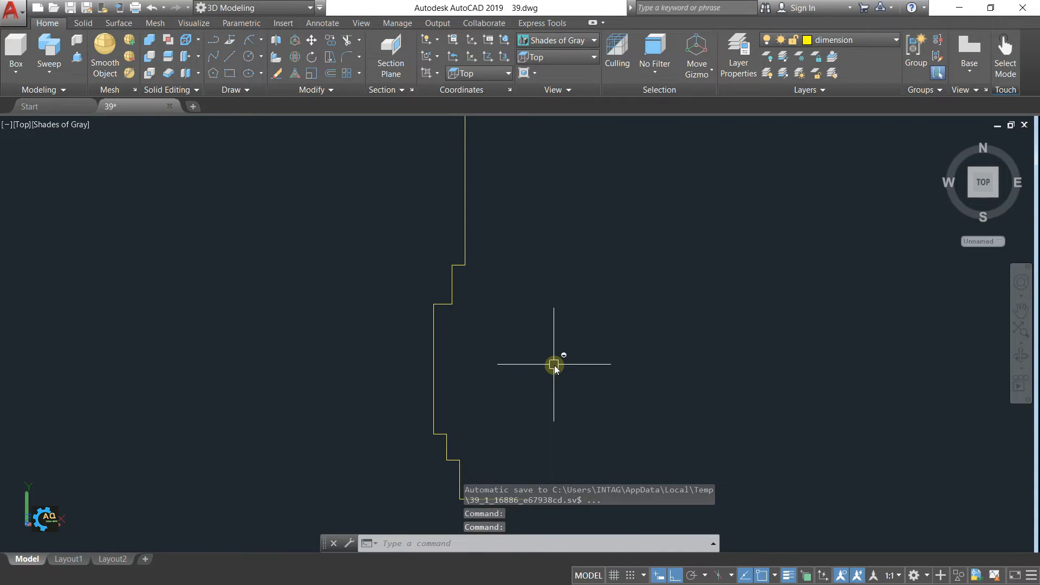
Draw a vertical line from the right end of the profile's short top edge down past the base segment.
{"action": "type", "text": "l"}
{"action": "key", "text": "Return"}
{"action": "scroll", "coordinate": [539, 325], "scroll_direction": "down", "scroll_amount": 3}
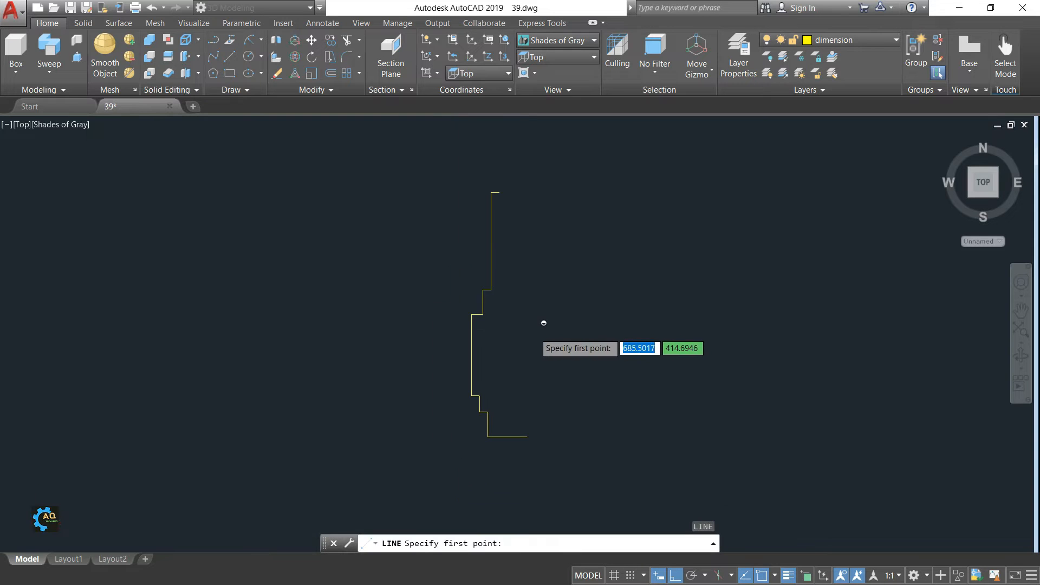
{"action": "left_click", "coordinate": [498, 193]}
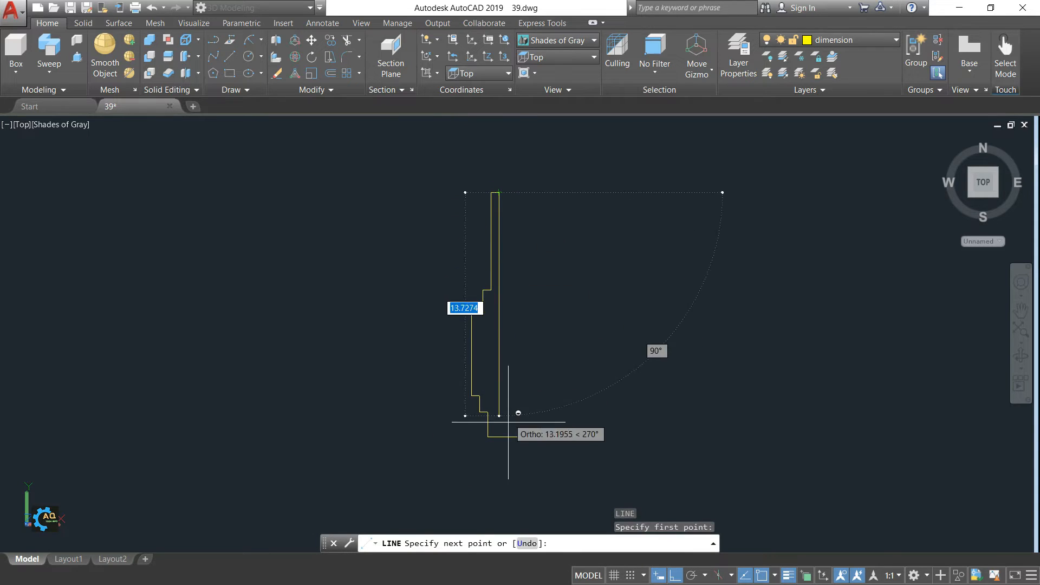
{"action": "left_click", "coordinate": [508, 468]}
{"action": "key", "text": "Return"}
Trim the overhanging ends of the vertical line and the base segment where they cross at the profile's lower-right corner.
{"action": "scroll", "coordinate": [512, 450], "scroll_direction": "up", "scroll_amount": 2}
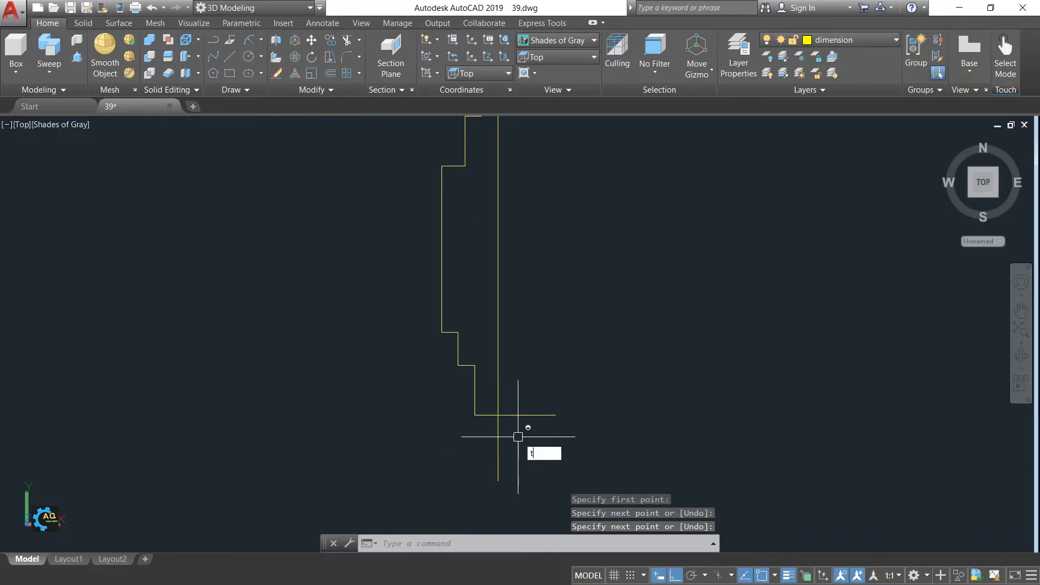
{"action": "type", "text": "tr"}
{"action": "key", "text": "Return"}
{"action": "left_click", "coordinate": [499, 395]}
{"action": "left_click", "coordinate": [518, 416]}
{"action": "key", "text": "Return"}
{"action": "left_click", "coordinate": [499, 436]}
{"action": "left_click", "coordinate": [521, 415]}
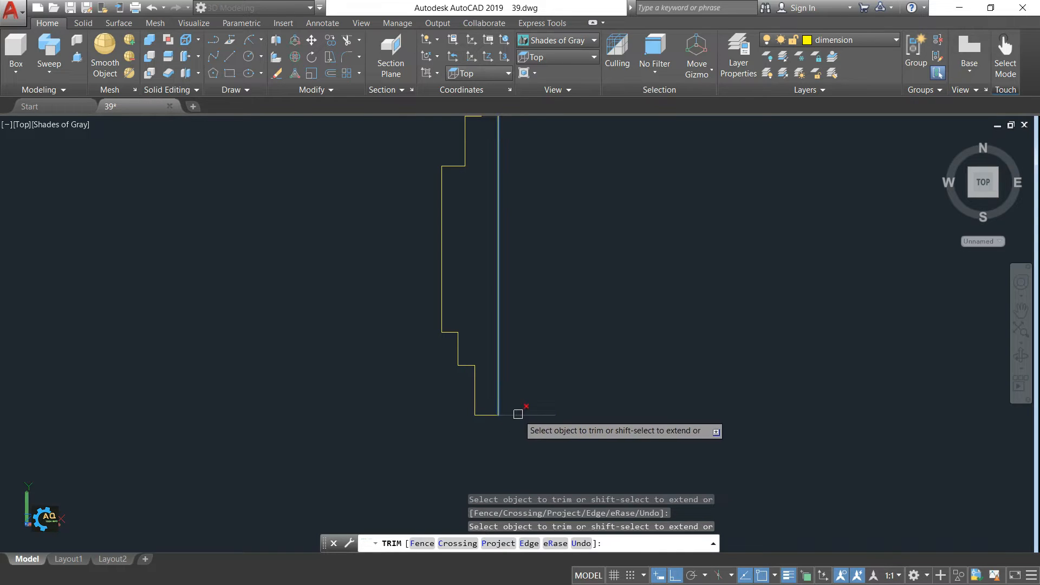
{"action": "key", "text": "Escape"}
Draw a vertical helper line about 1.2 units long upward from the profile's top-right corner.
{"action": "scroll", "coordinate": [556, 417], "scroll_direction": "down", "scroll_amount": 2}
{"action": "middle_click_drag", "start_coordinate": [628, 242], "coordinate": [573, 258]}
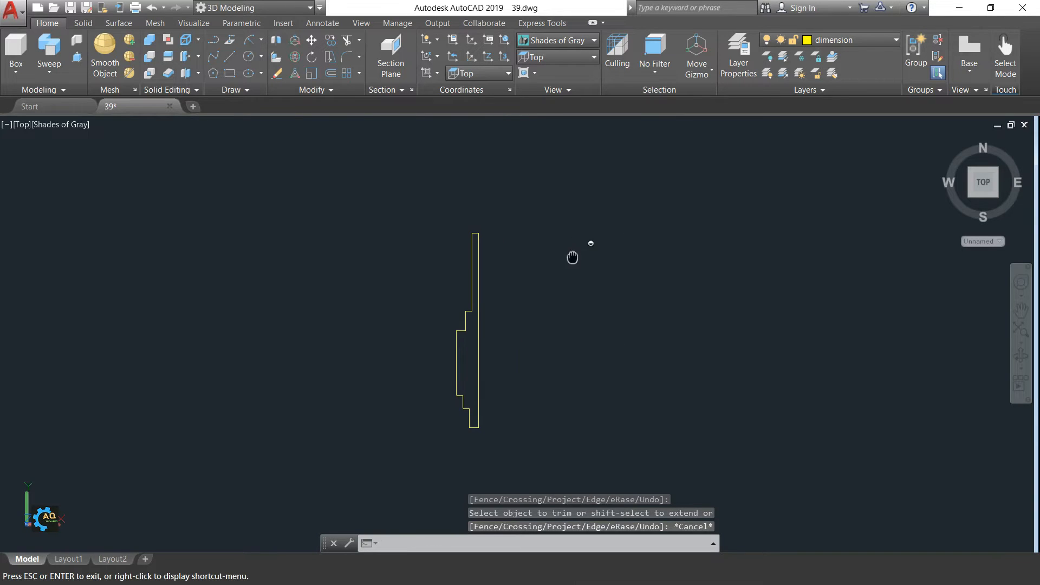
{"action": "middle_click_drag", "start_coordinate": [505, 342], "coordinate": [542, 330]}
{"action": "middle_click_drag", "start_coordinate": [476, 267], "coordinate": [462, 250]}
{"action": "scroll", "coordinate": [451, 251], "scroll_direction": "up", "scroll_amount": 2}
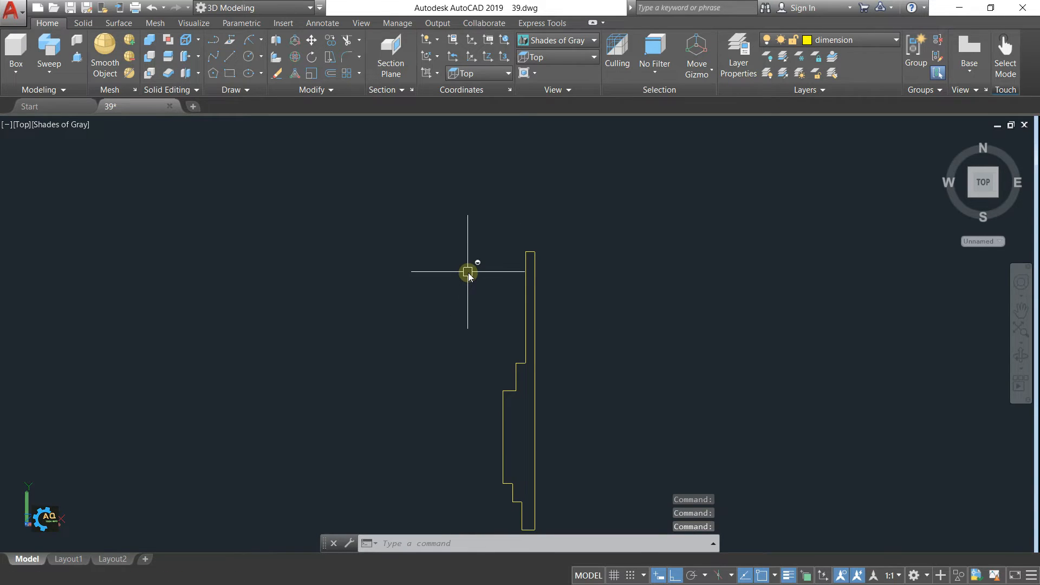
{"action": "type", "text": "L"}
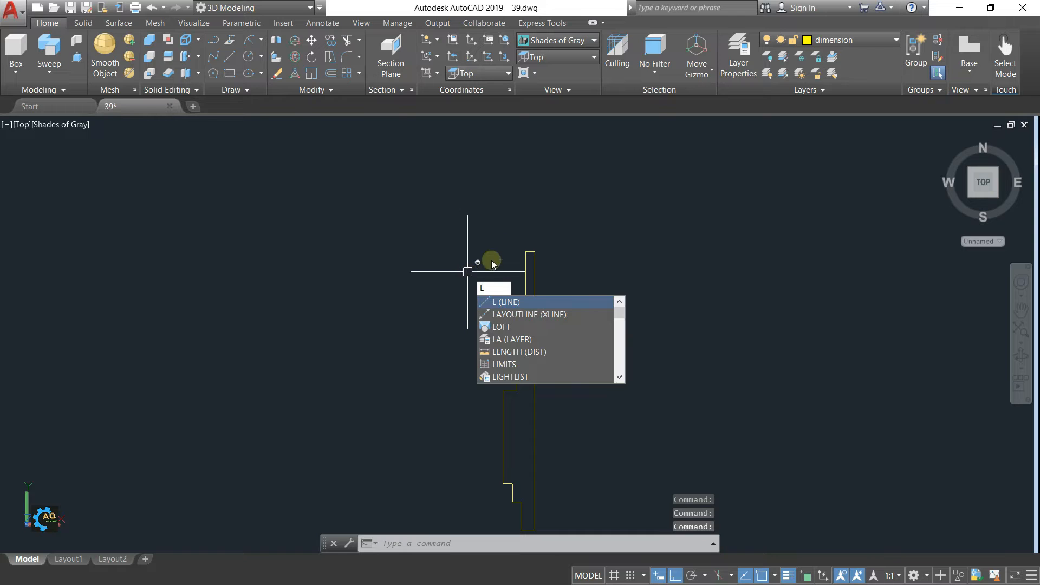
{"action": "key", "text": "Return"}
{"action": "scroll", "coordinate": [542, 249], "scroll_direction": "up", "scroll_amount": 3}
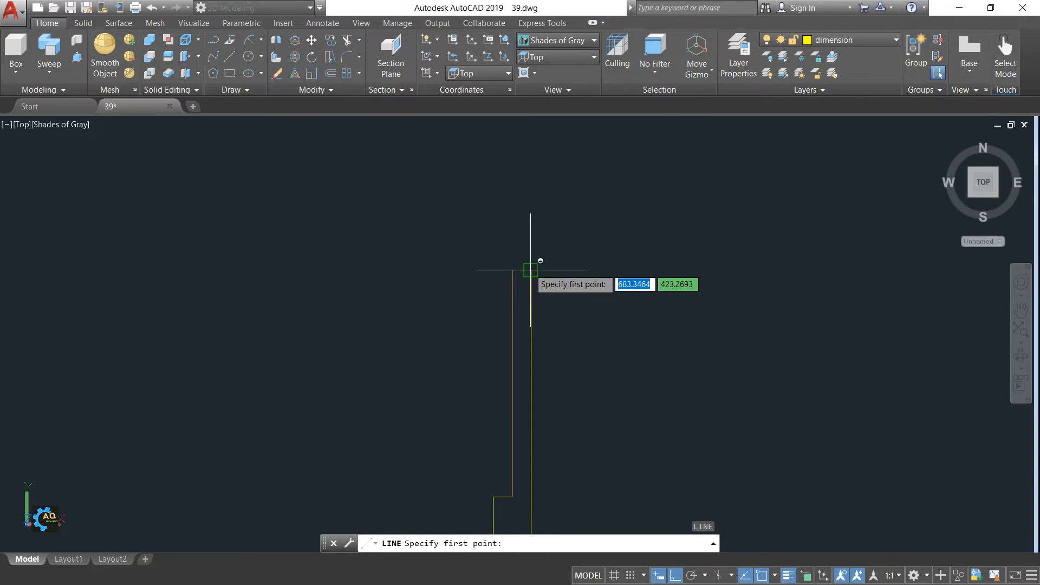
{"action": "left_click", "coordinate": [531, 270]}
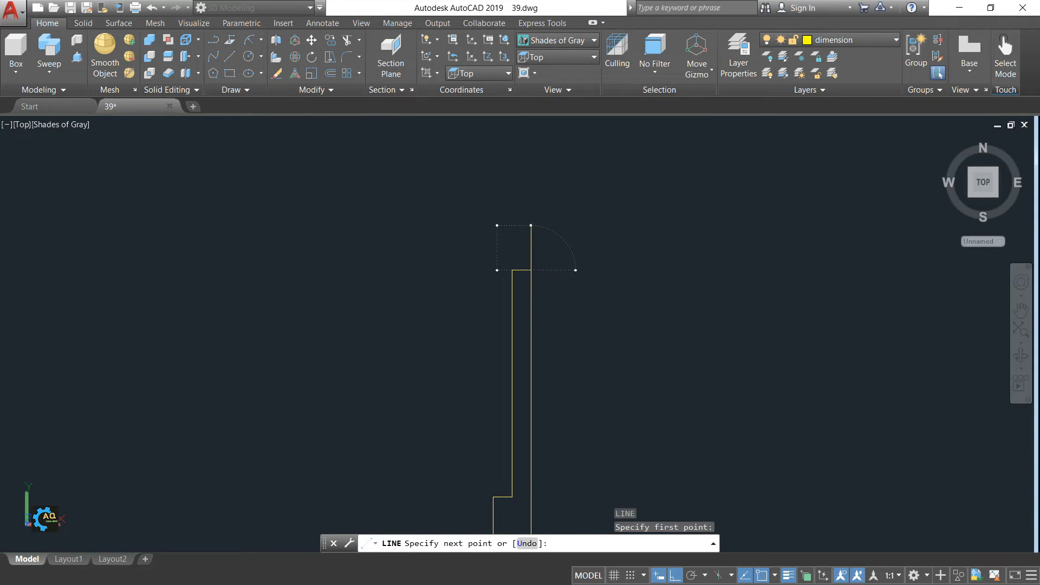
{"action": "key", "text": "Escape"}
Draw a vertical helper line from the upper corner of the profile's outermost left edge up past its top.
{"action": "scroll", "coordinate": [464, 262], "scroll_direction": "down", "scroll_amount": 2}
{"action": "key", "text": "Return"}
{"action": "left_click", "coordinate": [478, 424]}
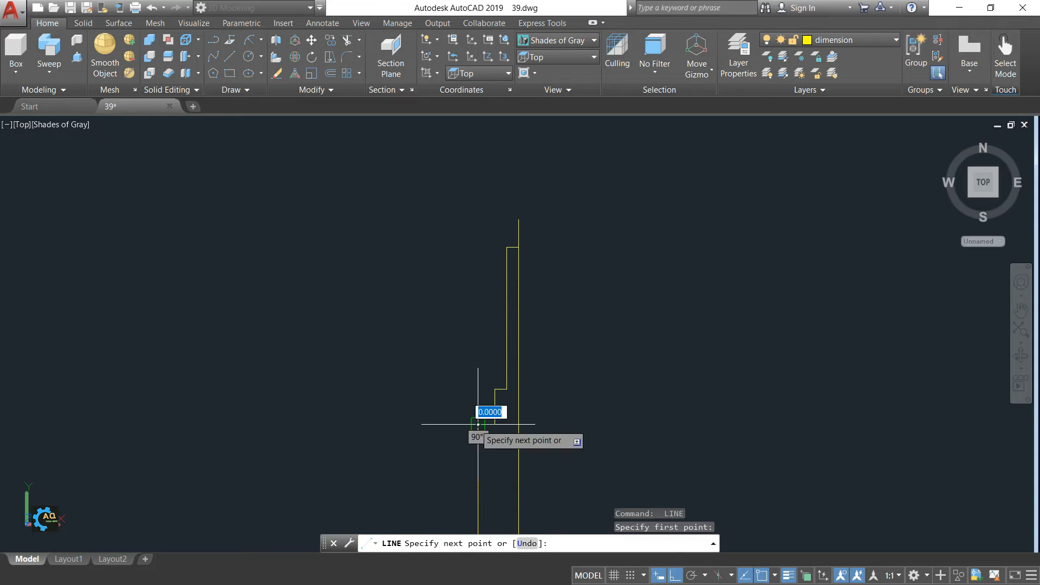
{"action": "left_click", "coordinate": [478, 215]}
{"action": "key", "text": "Escape"}
Start a line at the upper end of the right helper line with segments of 2 left and 0.7 down.
{"action": "middle_click_drag", "start_coordinate": [478, 224], "coordinate": [484, 252]}
{"action": "scroll", "coordinate": [528, 238], "scroll_direction": "up", "scroll_amount": 2}
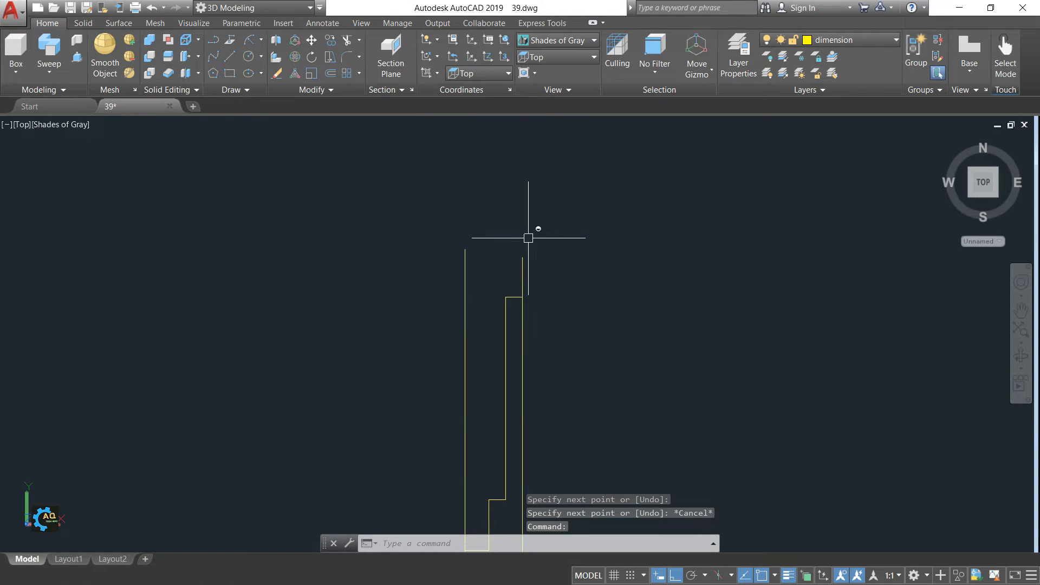
{"action": "type", "text": "l"}
{"action": "key", "text": "Return"}
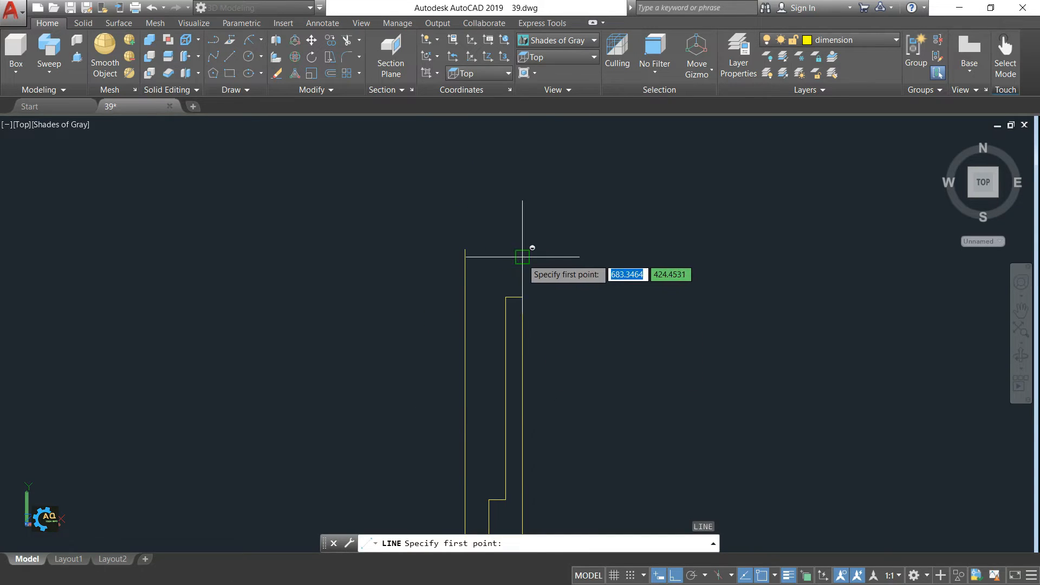
{"action": "left_click", "coordinate": [522, 257]}
{"action": "scroll", "coordinate": [438, 266], "scroll_direction": "up", "scroll_amount": 2}
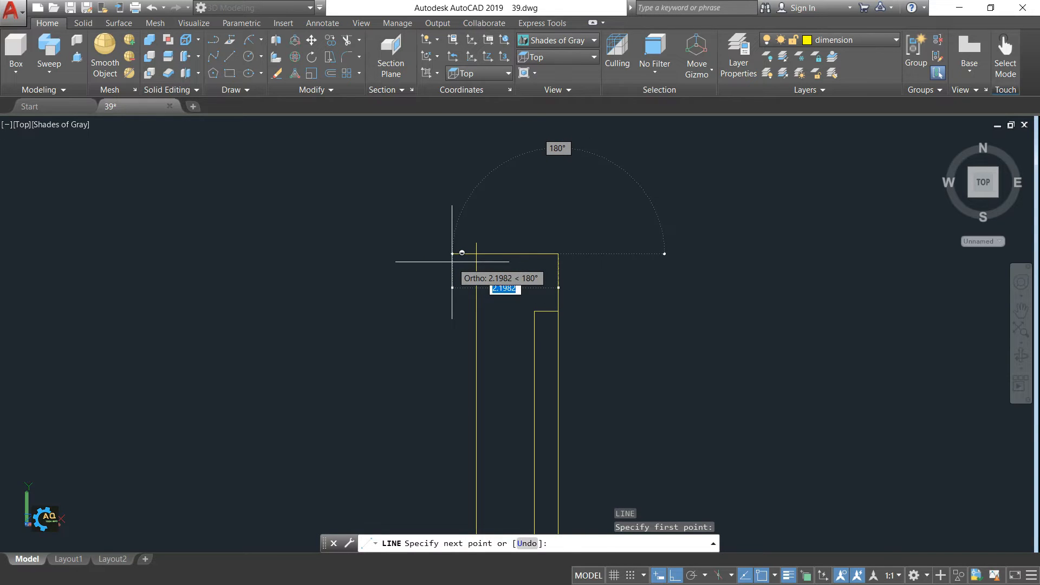
{"action": "type", "text": "2"}
{"action": "key", "text": "Return"}
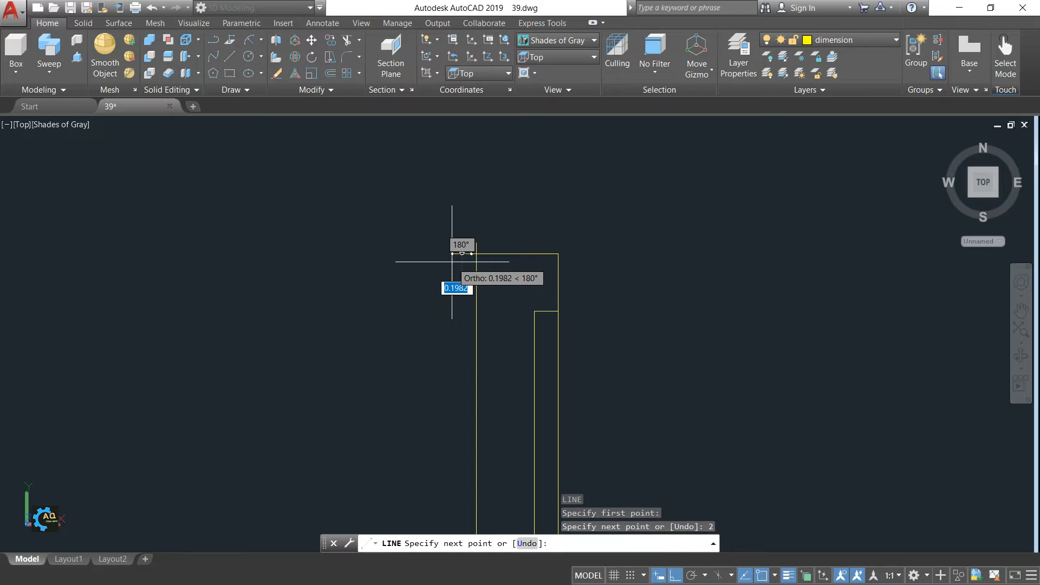
{"action": "scroll", "coordinate": [447, 291], "scroll_direction": "up", "scroll_amount": 2}
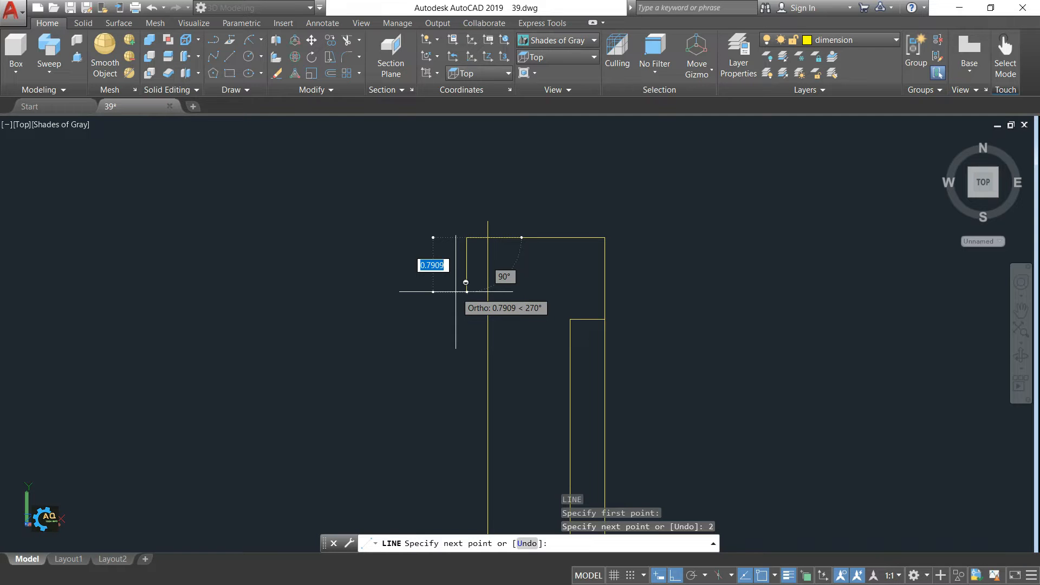
{"action": "type", "text": "0.7"}
{"action": "key", "text": "Return"}
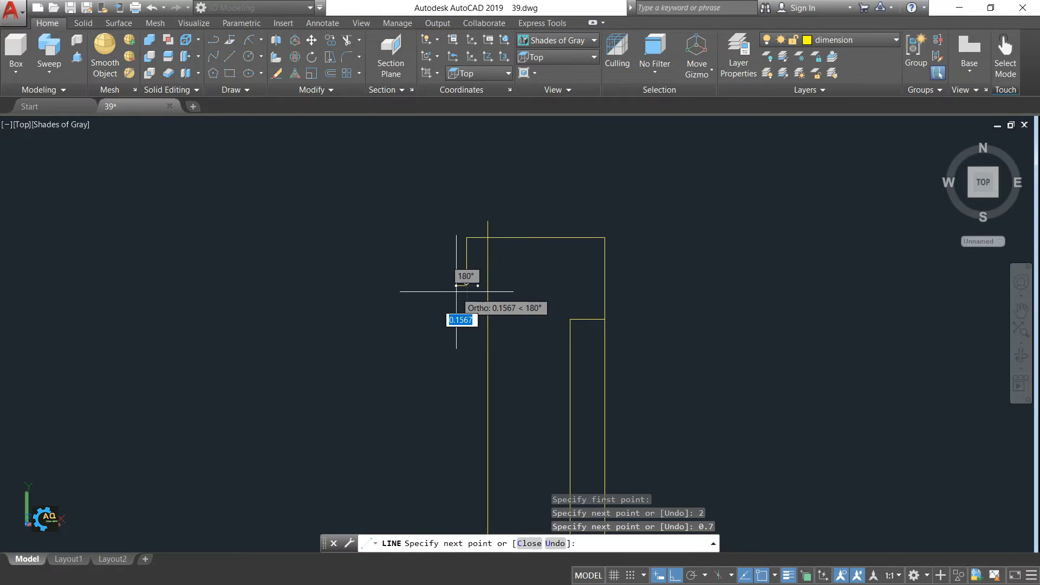
Add a 0.1 segment to the left at the lower end of the 0.7 segment and end the line.
{"action": "type", "text": "0.2"}
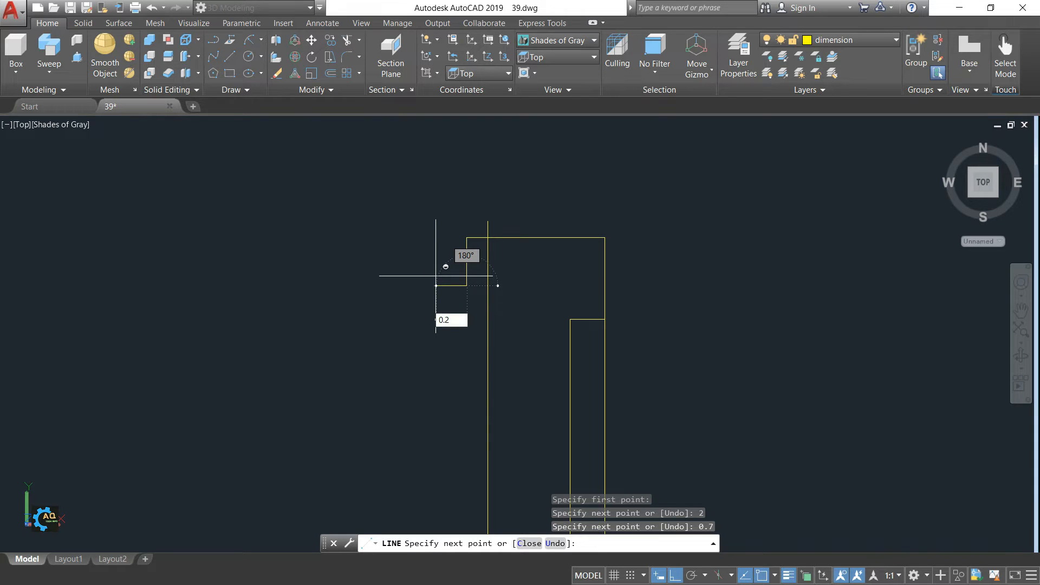
{"action": "scroll", "coordinate": [436, 276], "scroll_direction": "up", "scroll_amount": 2}
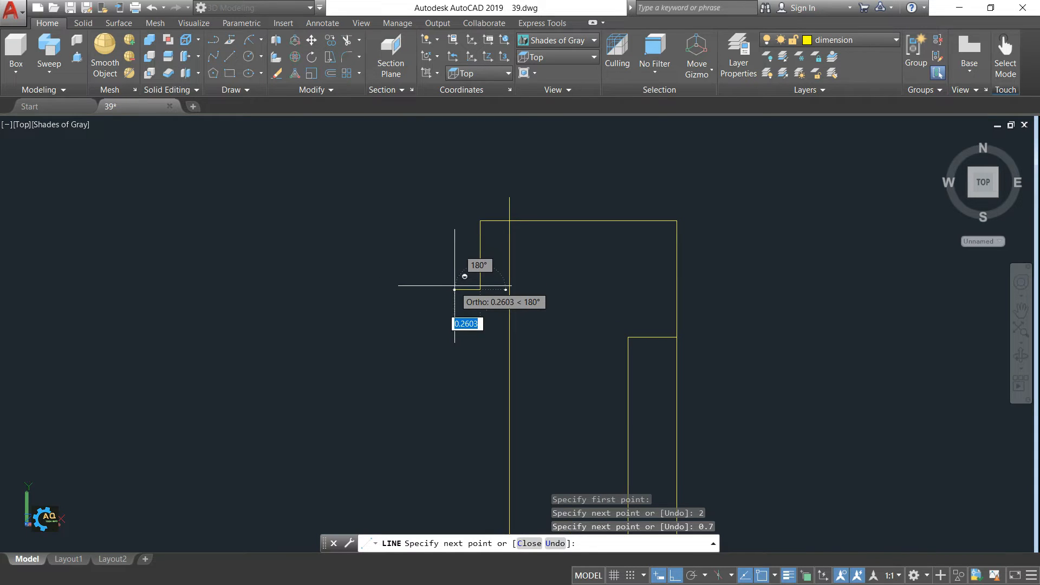
{"action": "type", "text": "0.1"}
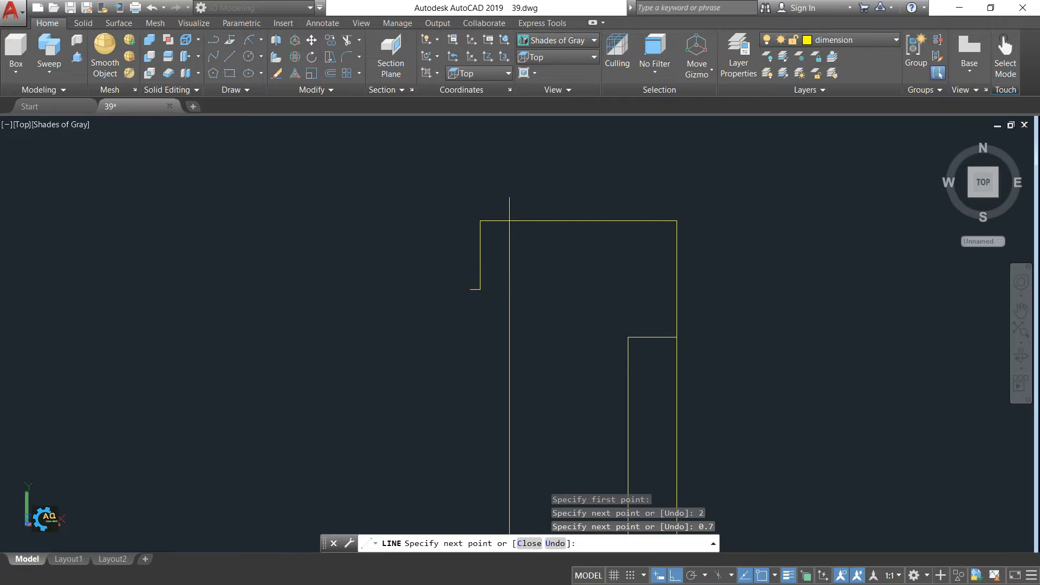
{"action": "key", "text": "Return"}
{"action": "mouse_move", "coordinate": [483, 179]}
{"action": "middle_mouse_down"}
{"action": "mouse_move", "coordinate": [452, 199]}
{"action": "mouse_move", "coordinate": [471, 192]}
{"action": "mouse_move", "coordinate": [491, 203]}
{"action": "middle_mouse_up"}
{"action": "key", "text": "Escape"}
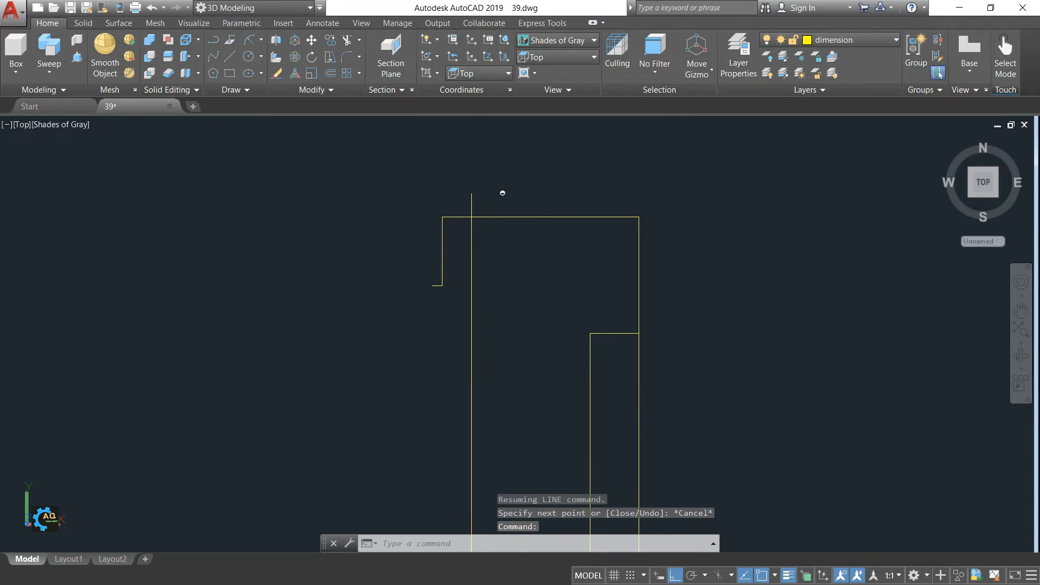
Delete the left vertical helper line and the short vertical helper line above the profile's top-right corner.
{"action": "left_click", "coordinate": [472, 233]}
{"action": "key", "text": "Delete"}
{"action": "left_click", "coordinate": [641, 266]}
{"action": "key", "text": "Delete"}
{"action": "middle_click_drag", "start_coordinate": [499, 268], "coordinate": [509, 285]}
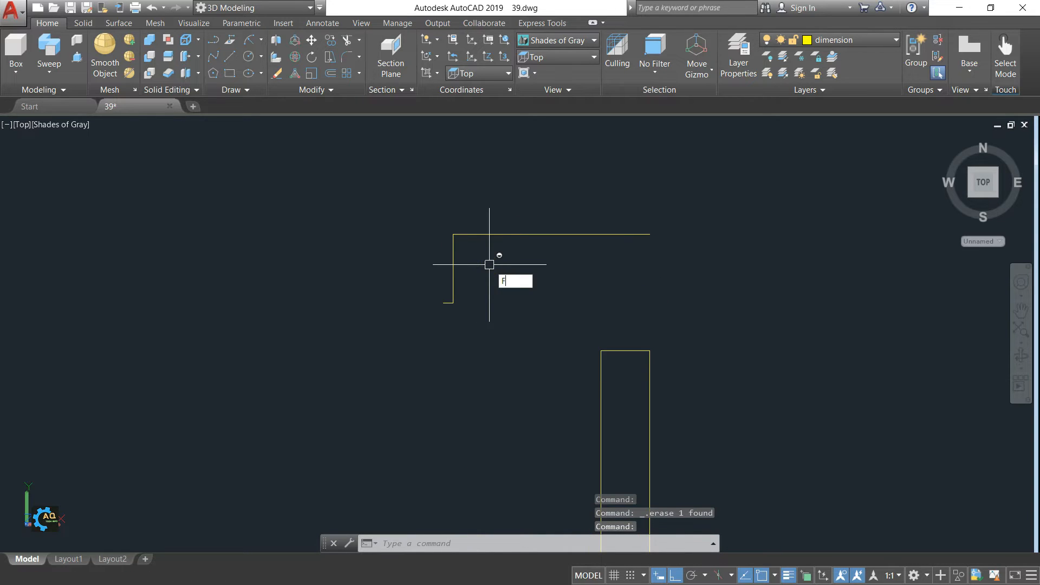
{"action": "key", "text": "Return"}
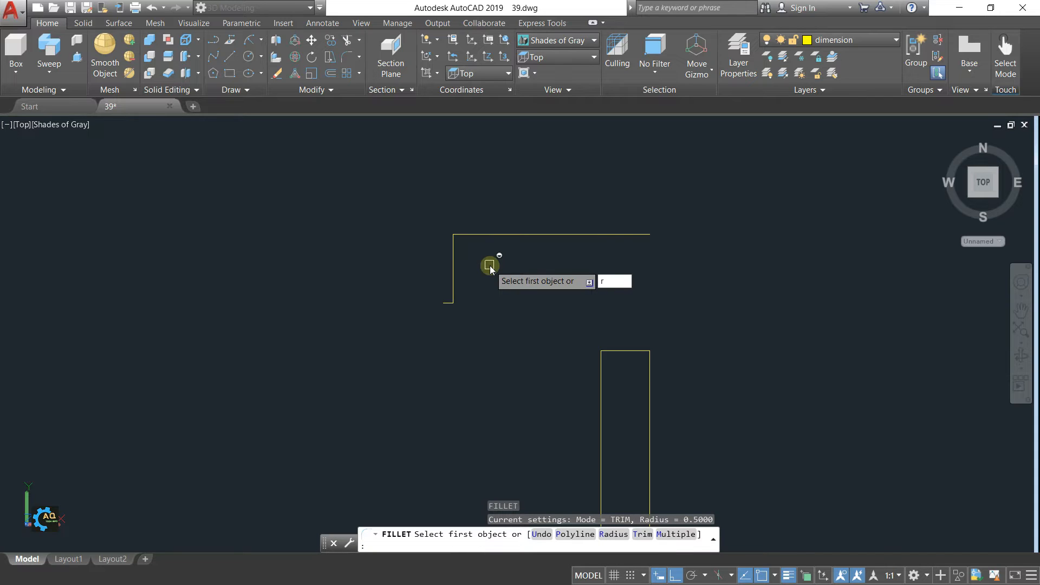
{"action": "type", "text": "r"}
{"action": "key", "text": "Return"}
{"action": "key", "text": "Return"}
{"action": "left_click", "coordinate": [456, 263]}
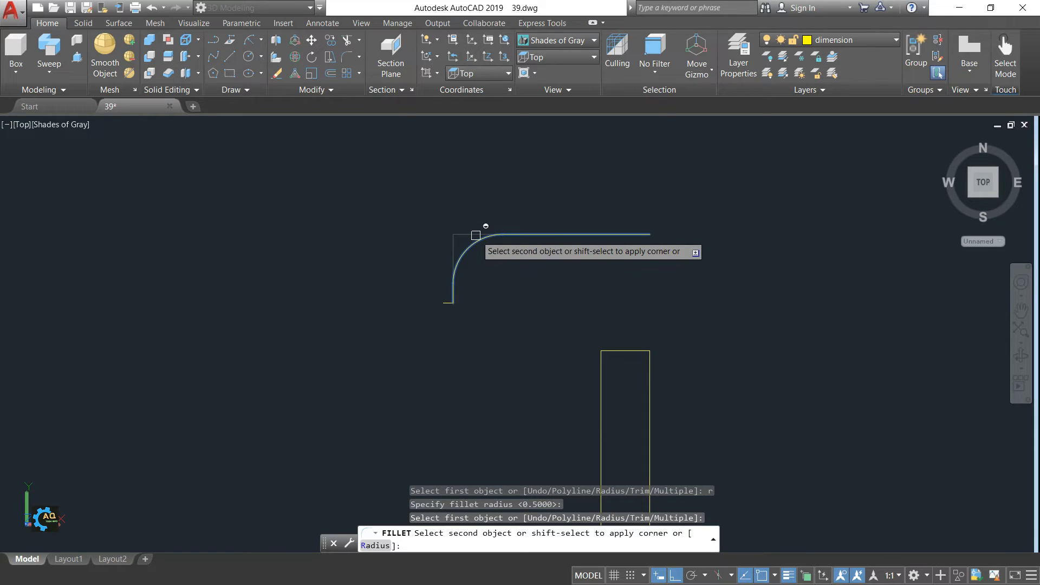
{"action": "key", "text": "Escape"}
Fillet the corner between the 2-unit horizontal line and the 0.7-unit vertical line with a radius of 0.25.
{"action": "middle_click_drag", "start_coordinate": [490, 268], "coordinate": [483, 283]}
{"action": "type", "text": "f"}
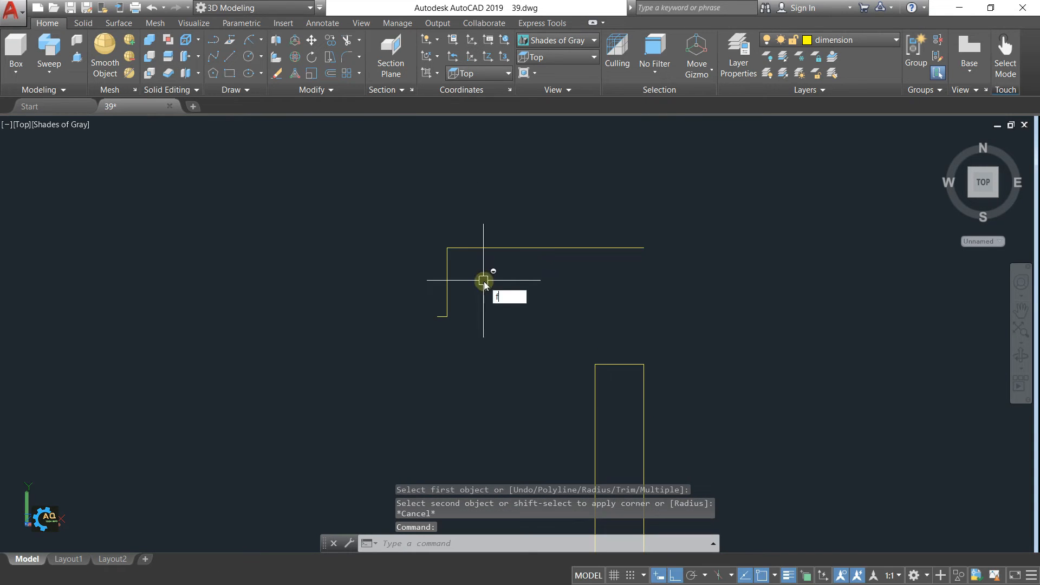
{"action": "key", "text": "Return"}
{"action": "type", "text": "r"}
{"action": "key", "text": "Return"}
{"action": "type", "text": "0"}
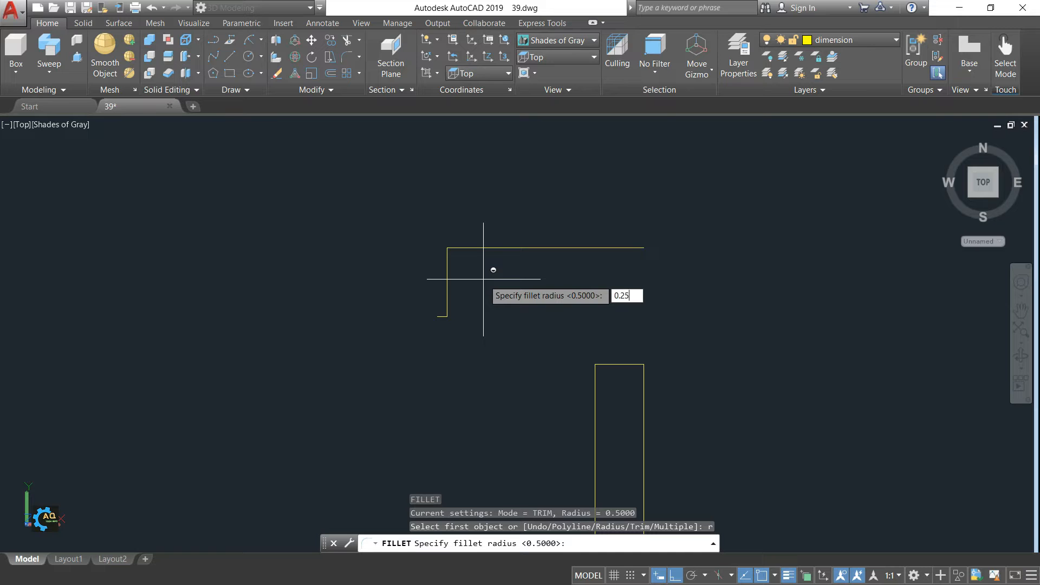
{"action": "type", "text": ".25"}
{"action": "key", "text": "Return"}
{"action": "left_click", "coordinate": [491, 248]}
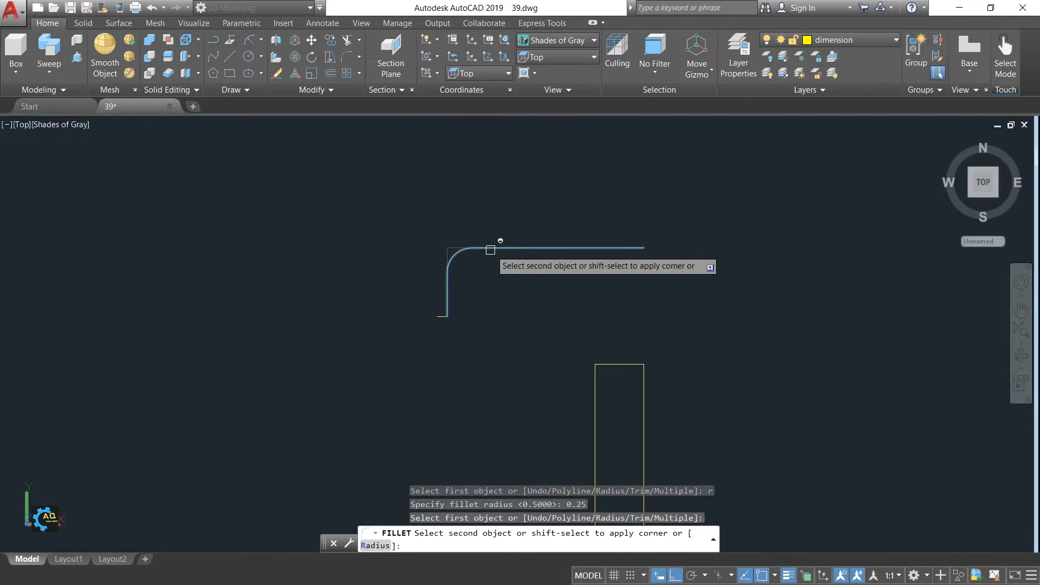
{"action": "key", "text": "Escape"}
Join the horizontal line, the fillet arc and the vertical line of the upper outline into one polyline.
{"action": "type", "text": "j"}
{"action": "key", "text": "Return"}
{"action": "left_click", "coordinate": [471, 247]}
{"action": "left_click", "coordinate": [451, 263]}
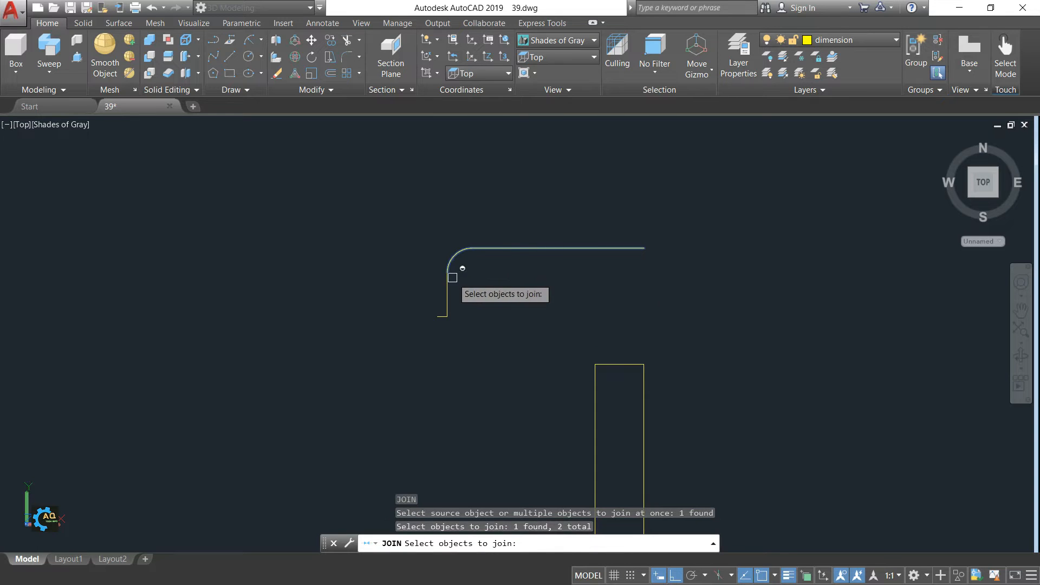
{"action": "left_click", "coordinate": [452, 278]}
{"action": "left_click", "coordinate": [442, 294]}
{"action": "key", "text": "Return"}
{"action": "left_click", "coordinate": [448, 283]}
{"action": "key", "text": "Escape"}
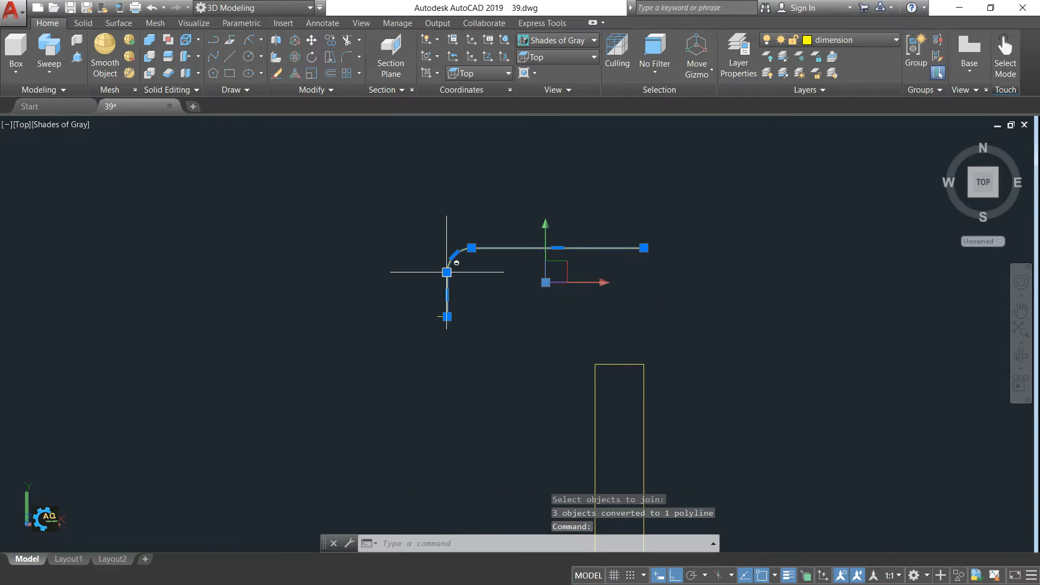
Offset the joined upper outline outward by 0.1.
{"action": "type", "text": "o"}
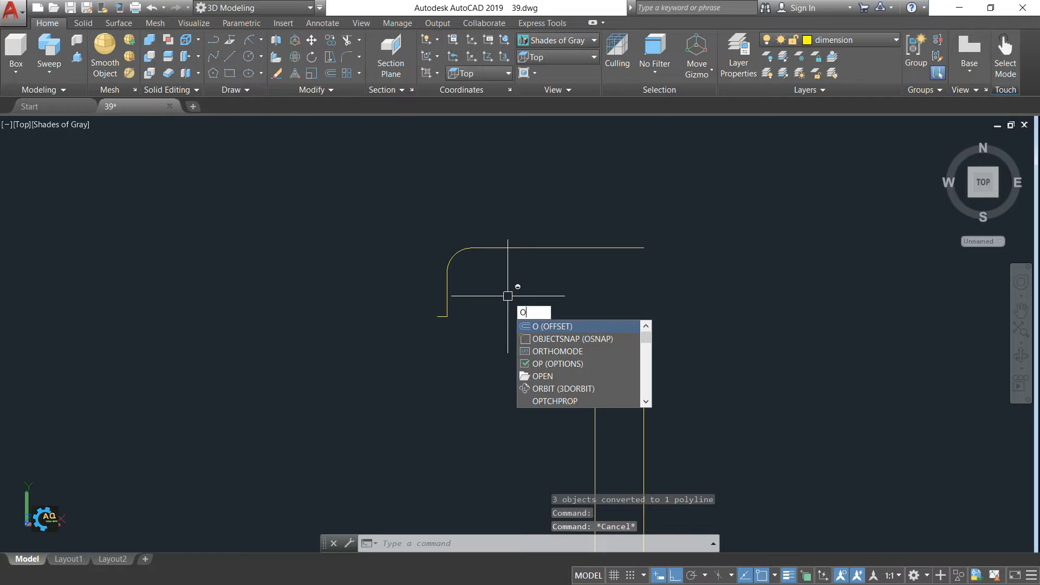
{"action": "key", "text": "Return"}
{"action": "type", "text": "0.1"}
{"action": "key", "text": "Return"}
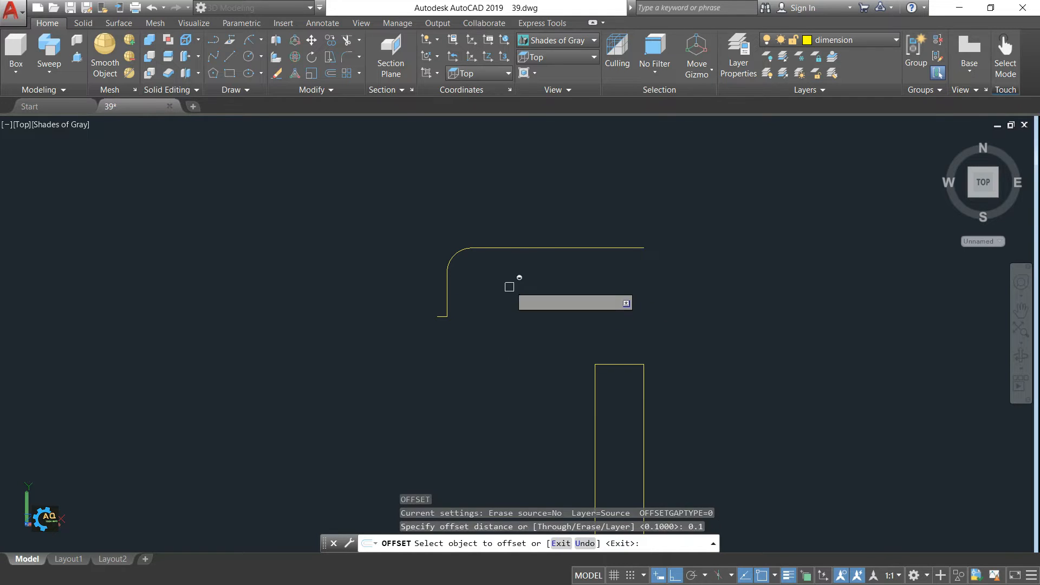
{"action": "left_click", "coordinate": [520, 248]}
{"action": "left_click", "coordinate": [526, 202]}
{"action": "key", "text": "Escape"}
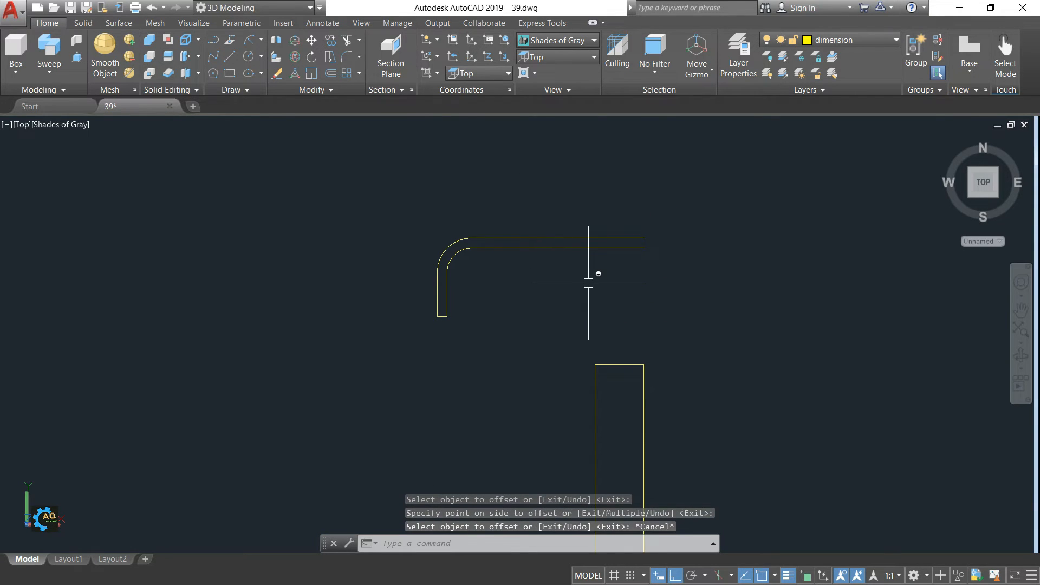
Draw a short vertical line closing the open end between the outline and its offset copy.
{"action": "type", "text": "l"}
{"action": "key", "text": "Return"}
{"action": "left_click", "coordinate": [643, 238]}
{"action": "left_click", "coordinate": [644, 247]}
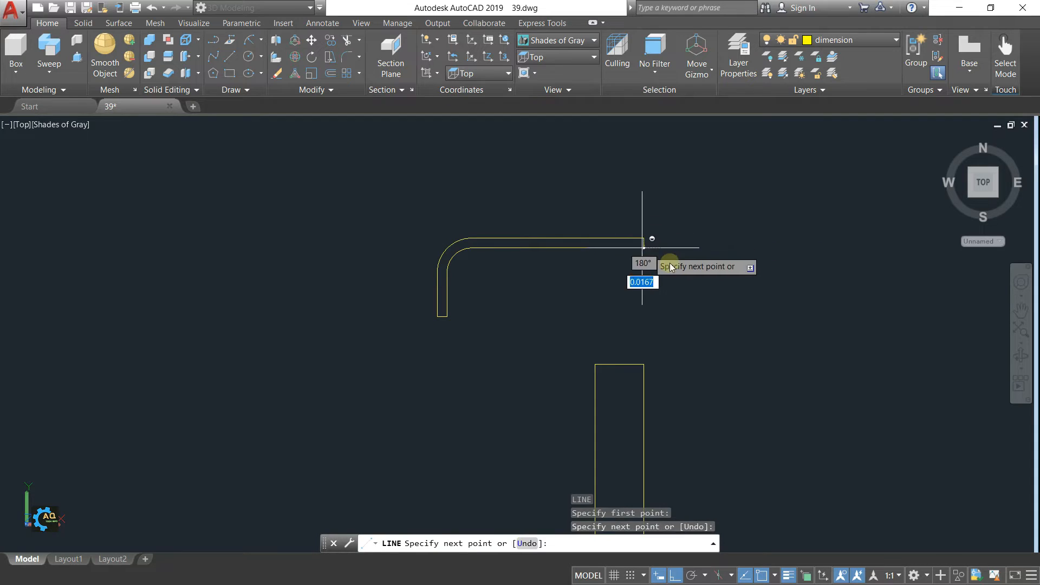
{"action": "key", "text": "Escape"}
{"action": "key", "text": "Escape"}
{"action": "key", "text": "Escape"}
Join the original outline, its offset copy and the short end segments into one closed polyline.
{"action": "key", "text": "Return"}
{"action": "left_click", "coordinate": [697, 215]}
{"action": "left_click", "coordinate": [414, 315]}
{"action": "key", "text": "Return"}
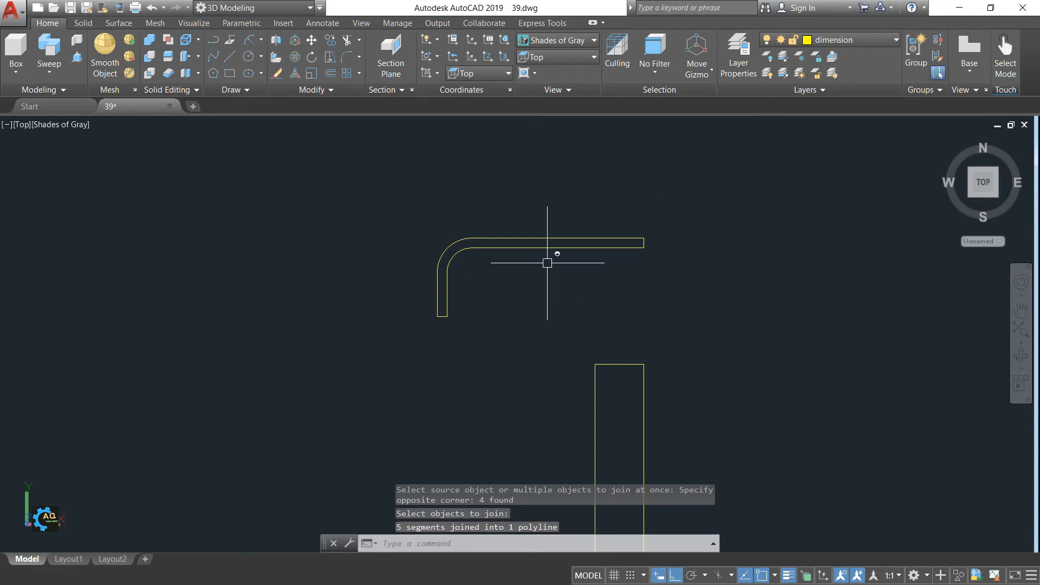
{"action": "key", "text": "Return"}
{"action": "left_click", "coordinate": [677, 206]}
{"action": "left_click", "coordinate": [313, 337]}
{"action": "key", "text": "Return"}
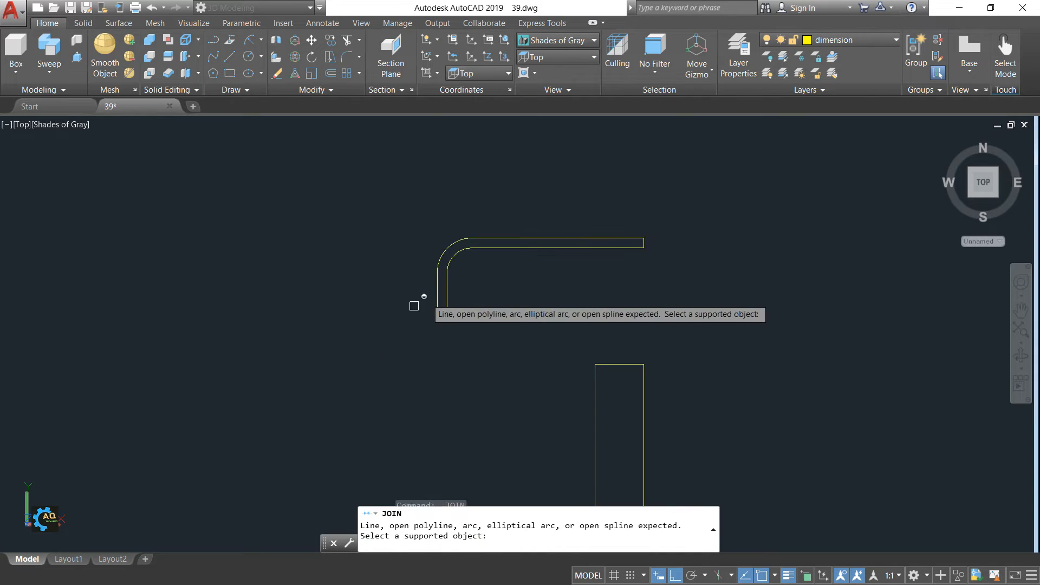
{"action": "left_click", "coordinate": [437, 293]}
{"action": "key", "text": "Escape"}
Move the closed filleted outline straight down so that it rests on the stepped half-profile's upper end.
{"action": "middle_click_drag", "start_coordinate": [547, 282], "coordinate": [431, 285]}
{"action": "scroll", "coordinate": [499, 250], "scroll_direction": "down", "scroll_amount": 2}
{"action": "mouse_move", "coordinate": [499, 328]}
{"action": "middle_mouse_down"}
{"action": "mouse_move", "coordinate": [491, 315]}
{"action": "mouse_move", "coordinate": [503, 301]}
{"action": "middle_mouse_up"}
{"action": "scroll", "coordinate": [539, 261], "scroll_direction": "down", "scroll_amount": 2}
{"action": "scroll", "coordinate": [540, 261], "scroll_direction": "up", "scroll_amount": 1}
{"action": "scroll", "coordinate": [539, 262], "scroll_direction": "up", "scroll_amount": 3}
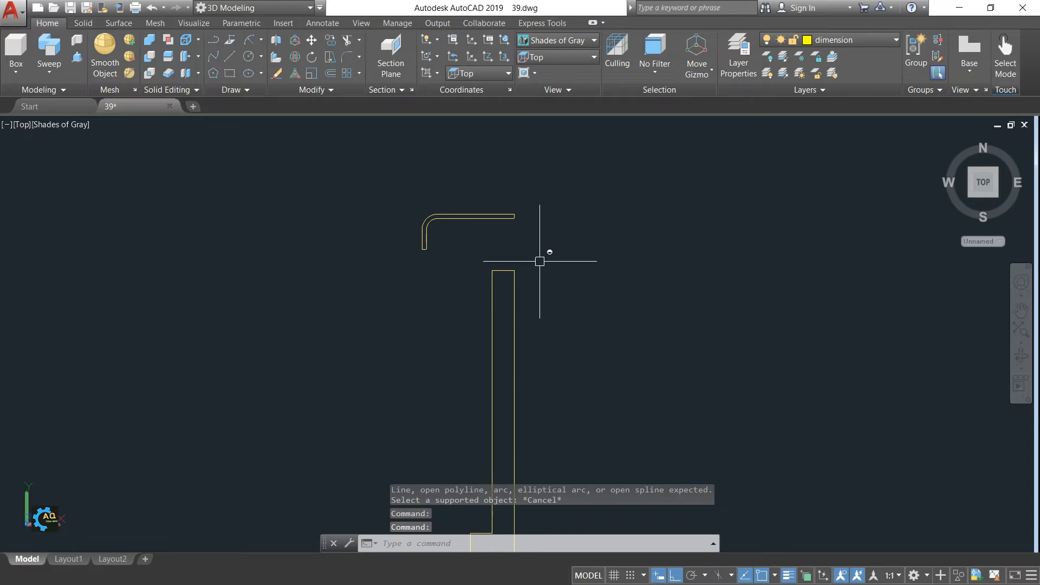
{"action": "type", "text": "m"}
{"action": "key", "text": "Return"}
{"action": "left_click", "coordinate": [513, 216]}
{"action": "key", "text": "Return"}
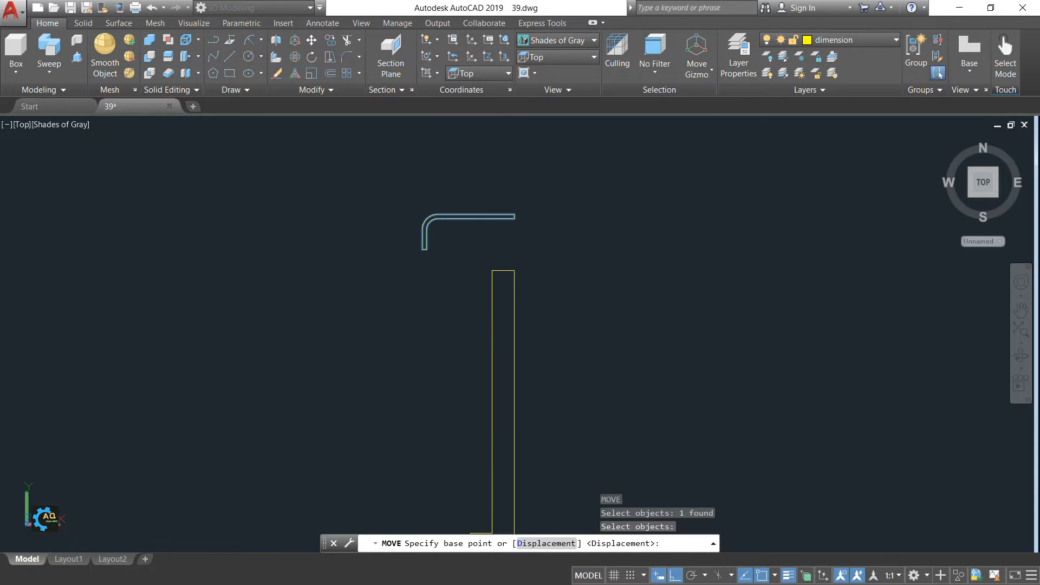
{"action": "left_click", "coordinate": [576, 205]}
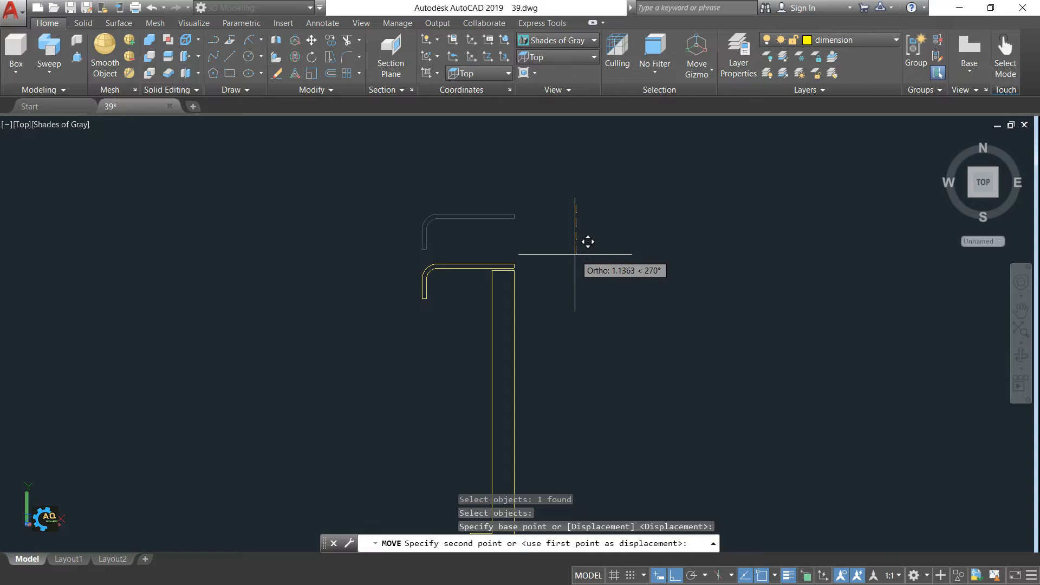
{"action": "key", "text": "Escape"}
Mirror the filleted outline to the half-profile's lower end about a horizontal line through the profile's middle, keeping the original.
{"action": "scroll", "coordinate": [576, 251], "scroll_direction": "down", "scroll_amount": 2}
{"action": "middle_click_drag", "start_coordinate": [548, 272], "coordinate": [559, 266]}
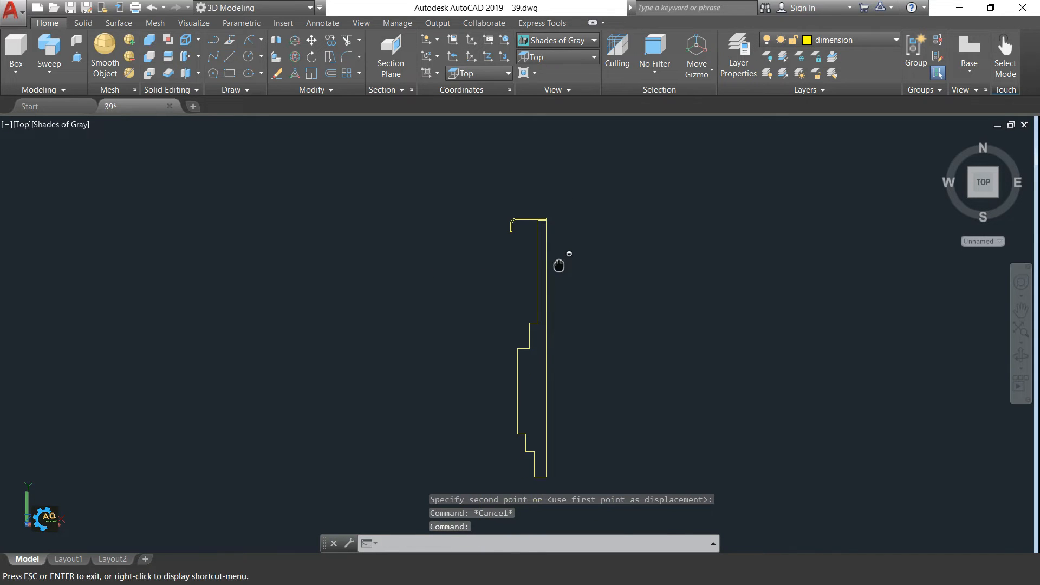
{"action": "key", "text": "Escape"}
{"action": "type", "text": "mi"}
{"action": "key", "text": "Return"}
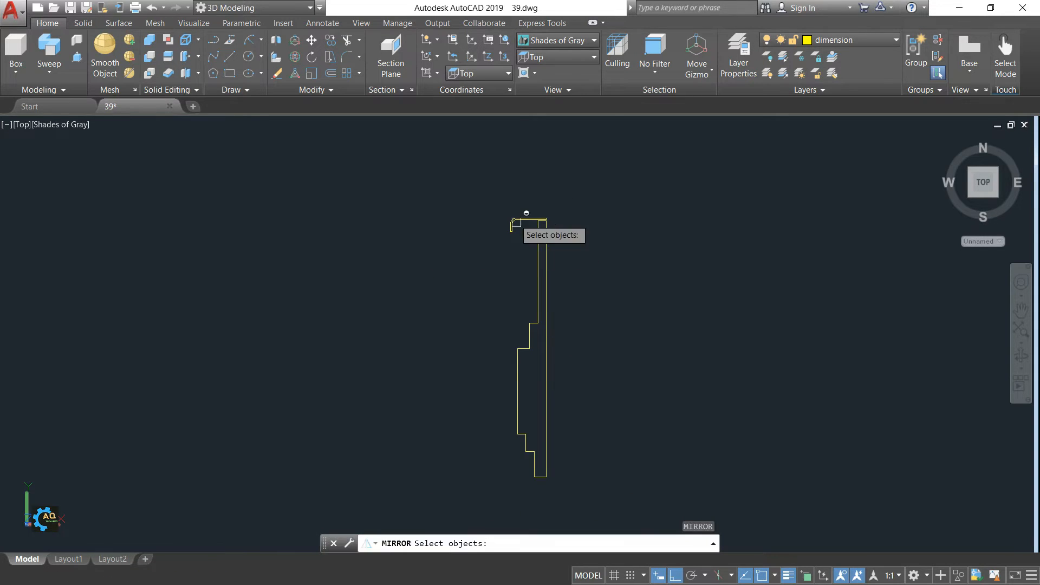
{"action": "left_click", "coordinate": [525, 220]}
{"action": "key", "text": "Return"}
{"action": "left_click", "coordinate": [553, 351]}
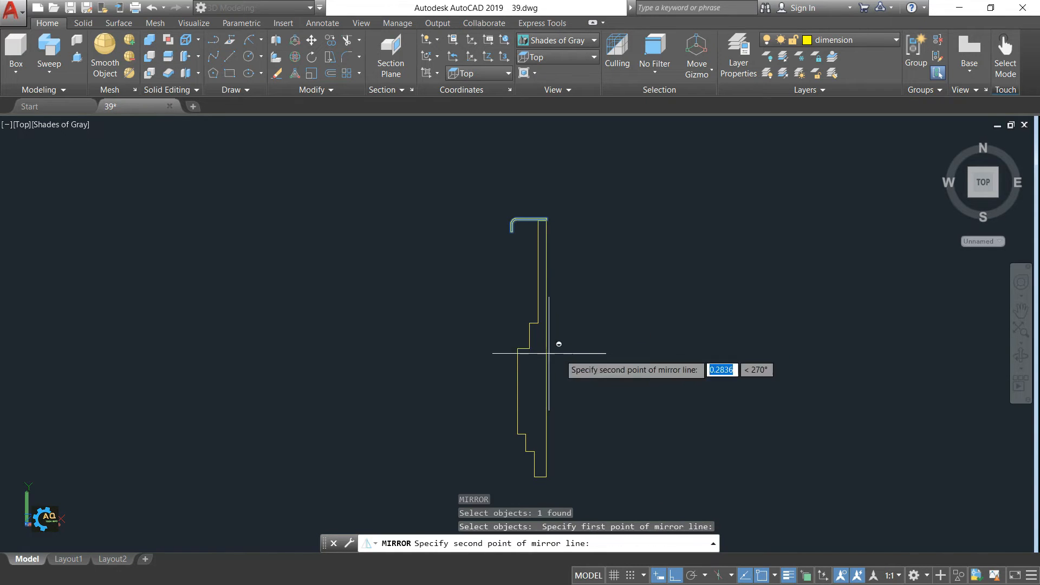
{"action": "left_click", "coordinate": [643, 356]}
{"action": "key", "text": "Return"}
Switch to the isometric home view and set the visual style to Shaded.
{"action": "middle_click_drag", "start_coordinate": [620, 374], "coordinate": [560, 374]}
{"action": "middle_click_drag", "start_coordinate": [539, 315], "coordinate": [476, 299]}
{"action": "scroll", "coordinate": [411, 220], "scroll_direction": "up", "scroll_amount": 2}
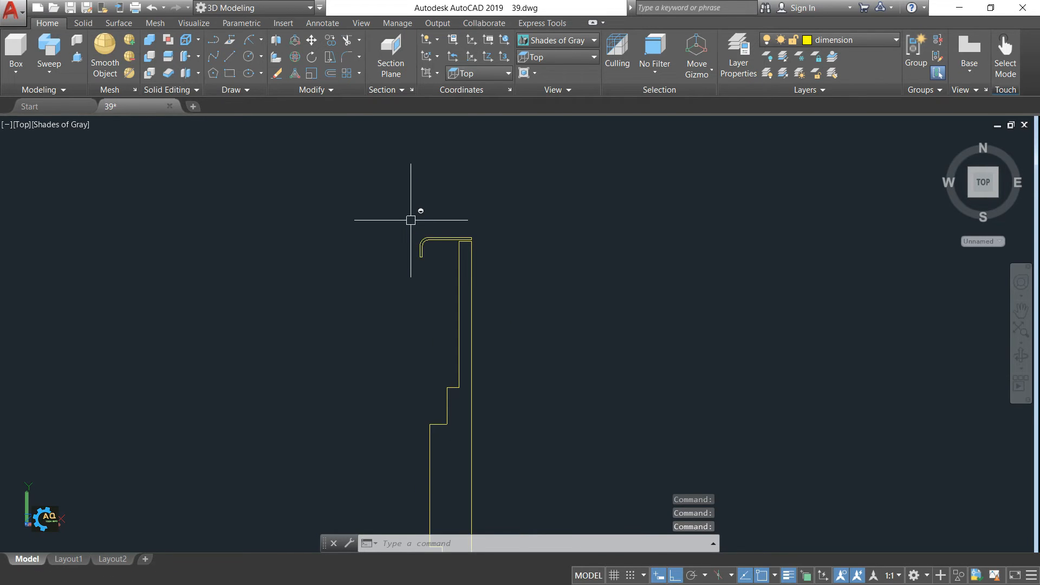
{"action": "mouse_move", "coordinate": [495, 227]}
{"action": "middle_mouse_down"}
{"action": "mouse_move", "coordinate": [502, 259]}
{"action": "mouse_move", "coordinate": [424, 288]}
{"action": "middle_mouse_up"}
{"action": "scroll", "coordinate": [501, 259], "scroll_direction": "up", "scroll_amount": 2}
{"action": "scroll", "coordinate": [396, 293], "scroll_direction": "down", "scroll_amount": 2}
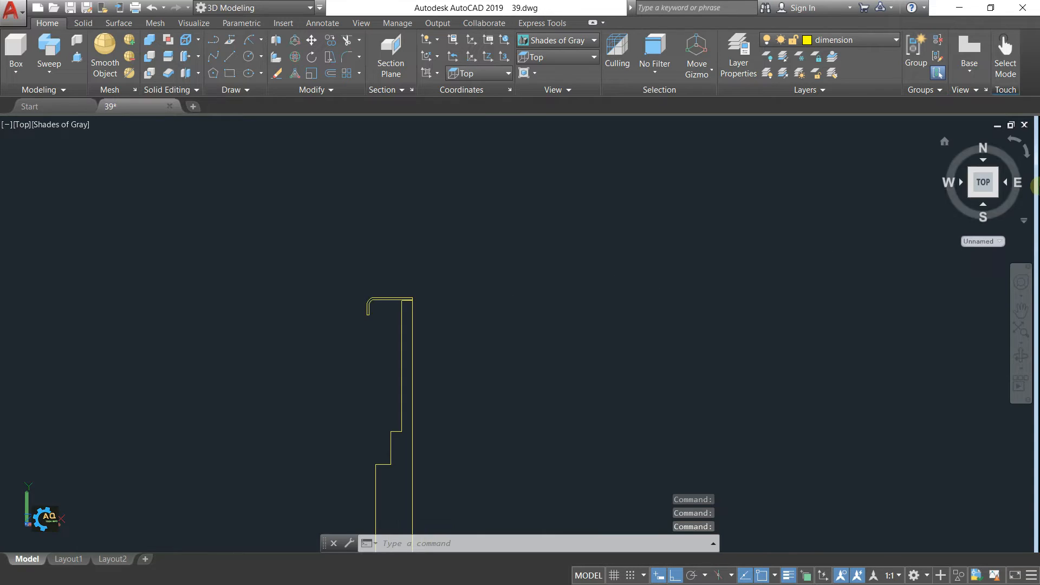
{"action": "left_click", "coordinate": [947, 142]}
{"action": "middle_click_drag", "start_coordinate": [662, 257], "coordinate": [615, 273], "text": "shift"}
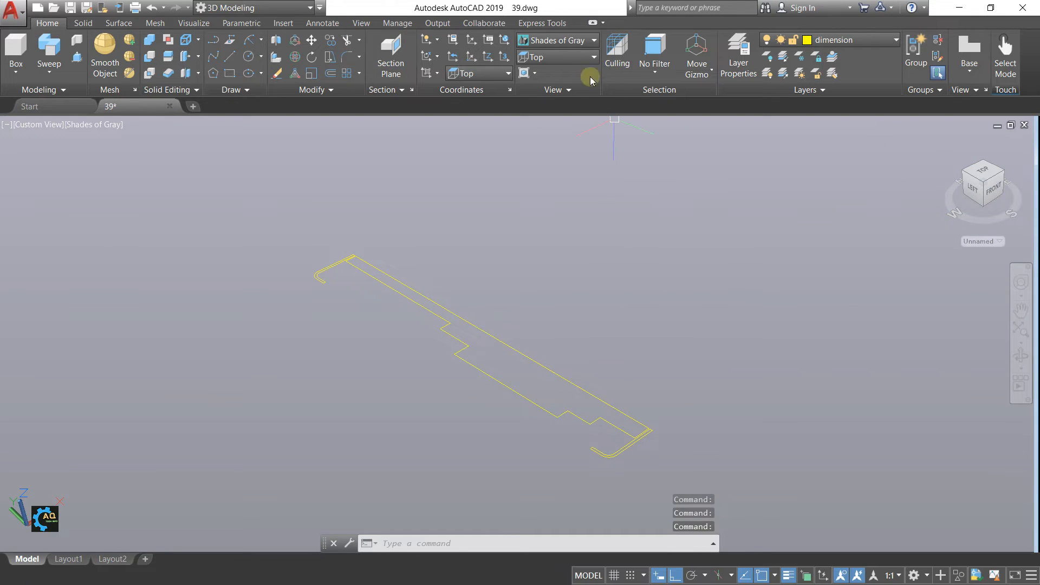
{"action": "left_click", "coordinate": [563, 40]}
{"action": "left_click", "coordinate": [404, 123]}
{"action": "middle_click_drag", "start_coordinate": [583, 281], "coordinate": [532, 289]}
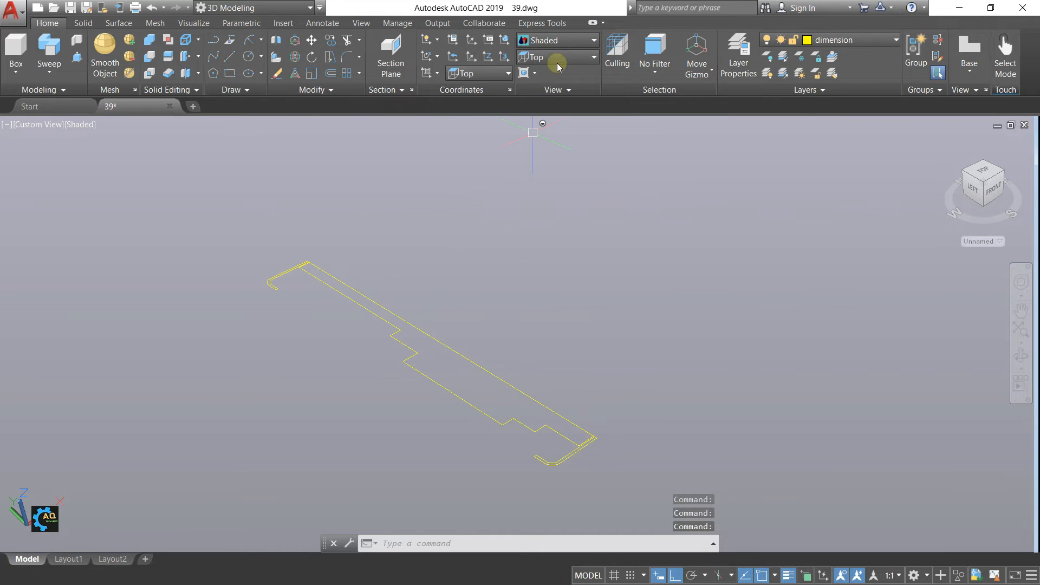
{"action": "left_click", "coordinate": [48, 72]}
{"action": "left_click", "coordinate": [37, 150]}
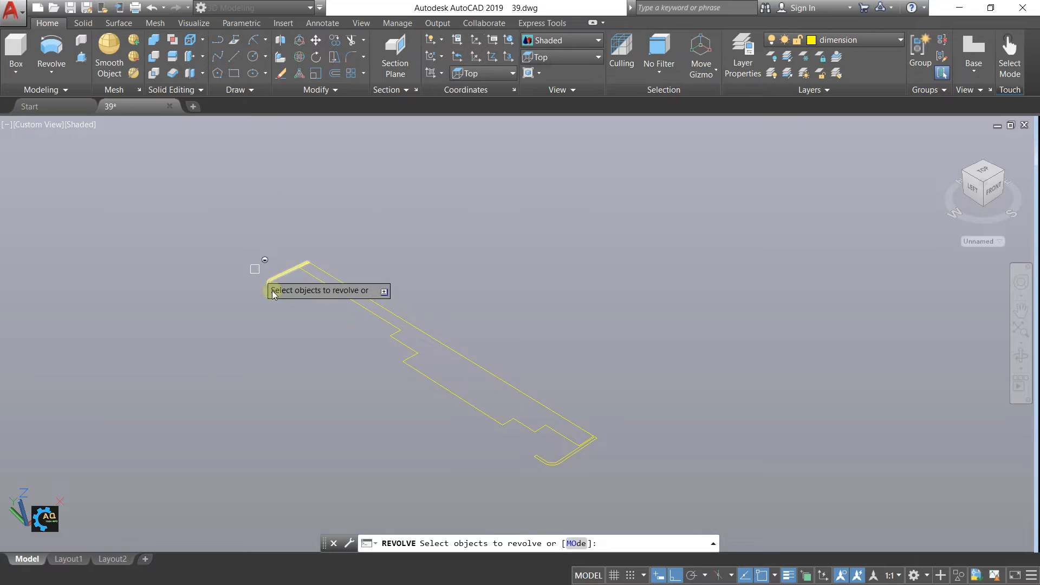
{"action": "left_click", "coordinate": [272, 284]}
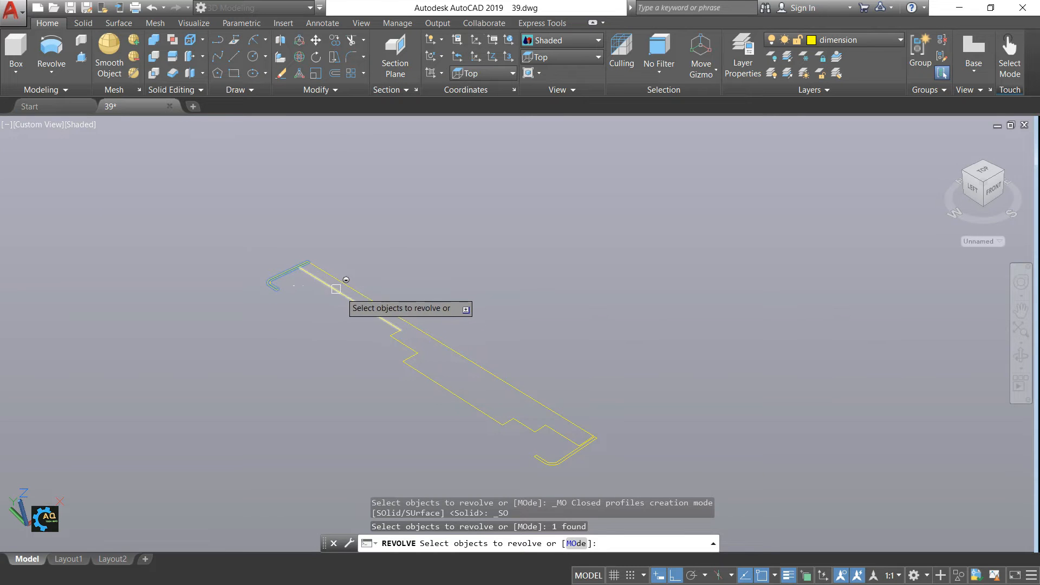
{"action": "key", "text": "Escape"}
{"action": "middle_click_drag", "start_coordinate": [419, 304], "coordinate": [410, 297]}
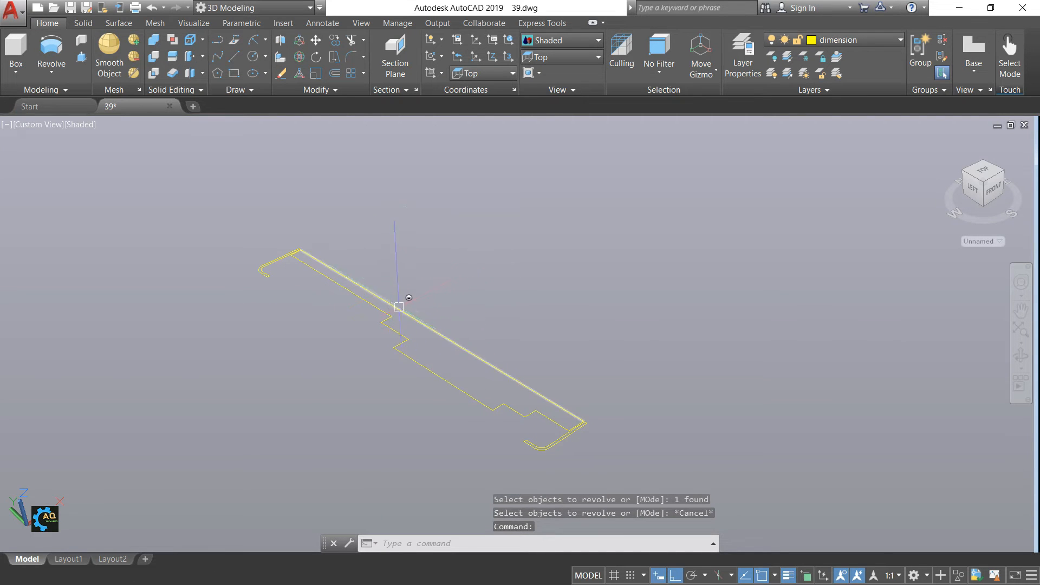
Set the visual style to 2D Wireframe.
{"action": "left_click", "coordinate": [598, 40]}
{"action": "left_click", "coordinate": [400, 55]}
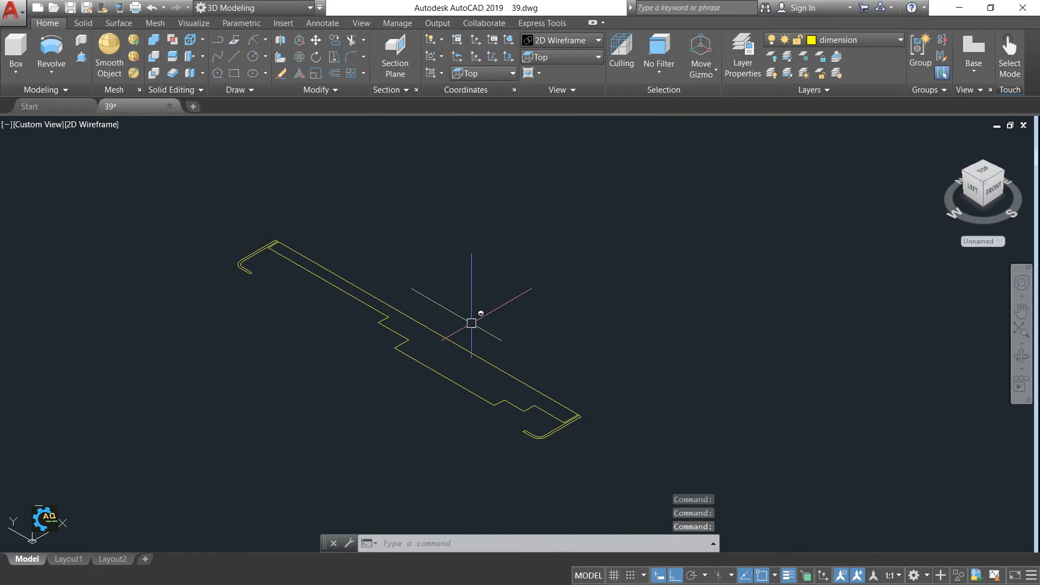
{"action": "middle_click_drag", "start_coordinate": [535, 322], "coordinate": [535, 309]}
Join all lines of the stepped half-profile into one closed polyline.
{"action": "key", "text": "Return"}
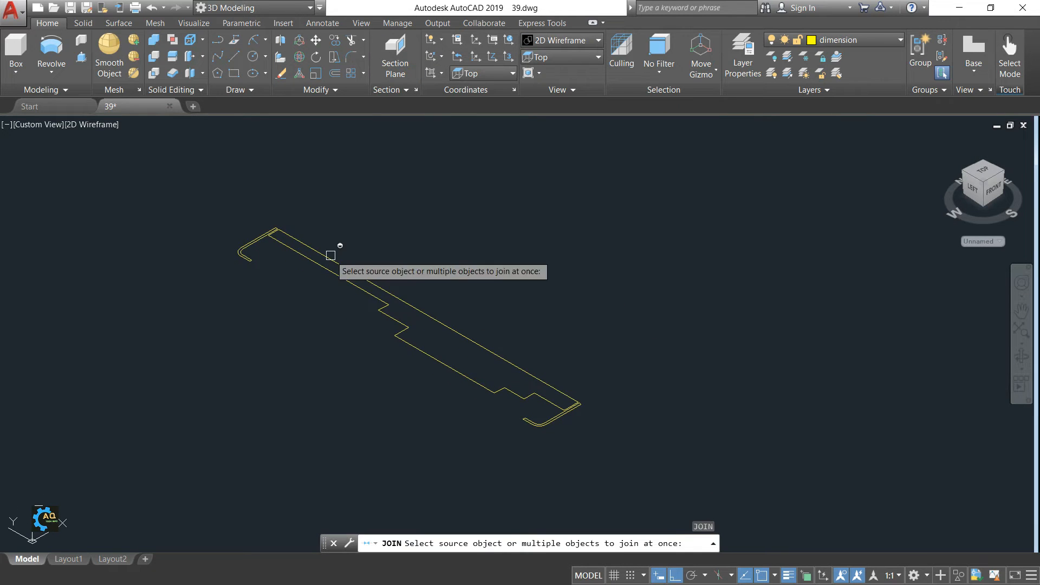
{"action": "left_click", "coordinate": [261, 210]}
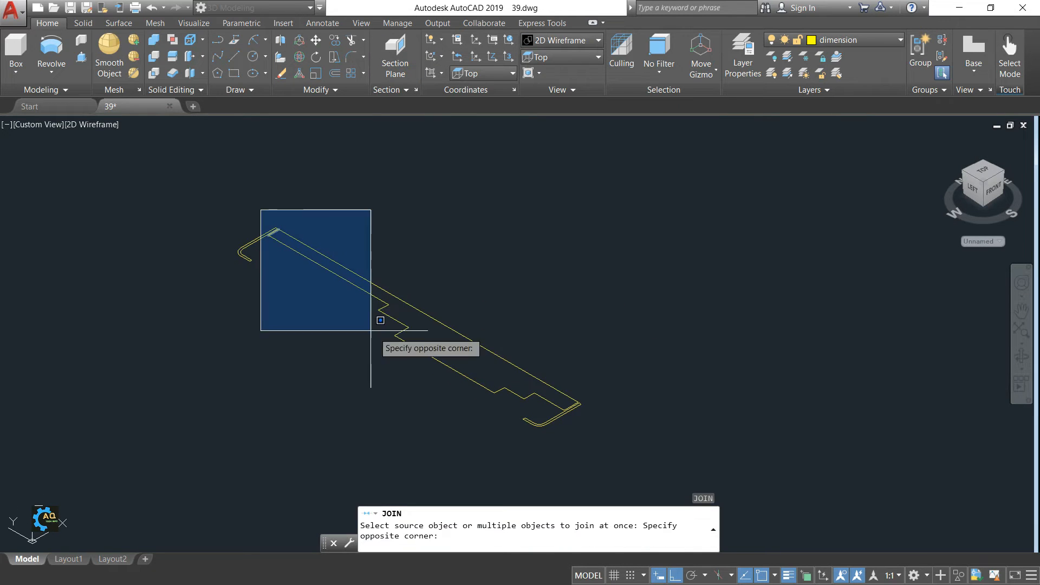
{"action": "left_click", "coordinate": [597, 412]}
{"action": "key", "text": "Return"}
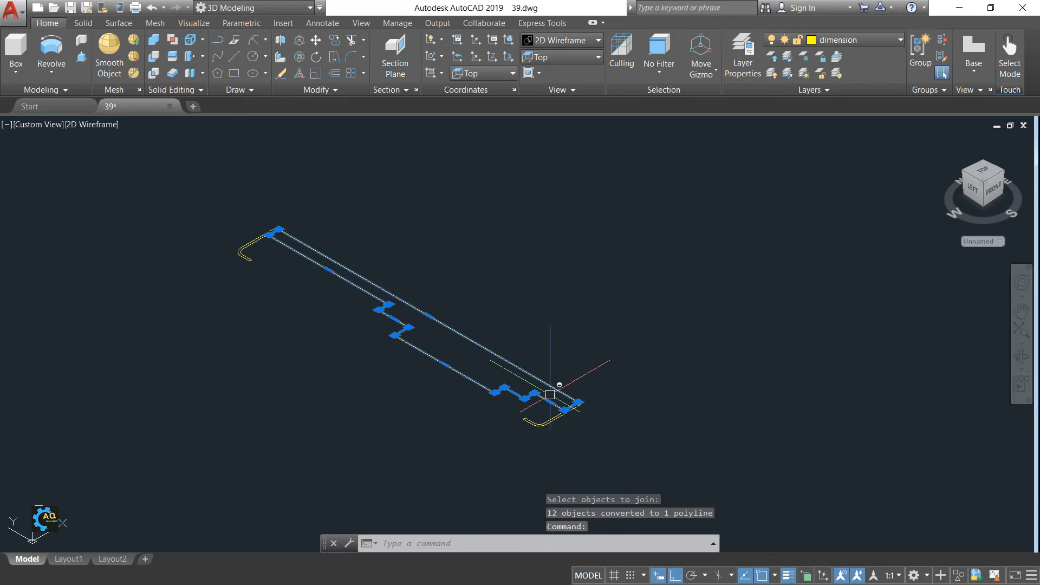
{"action": "key", "text": "Escape"}
Revolve the stepped profile and both filleted outlines 360° about the profile's long straight edge, and display the solids in the Shaded visual style.
{"action": "left_click", "coordinate": [57, 49]}
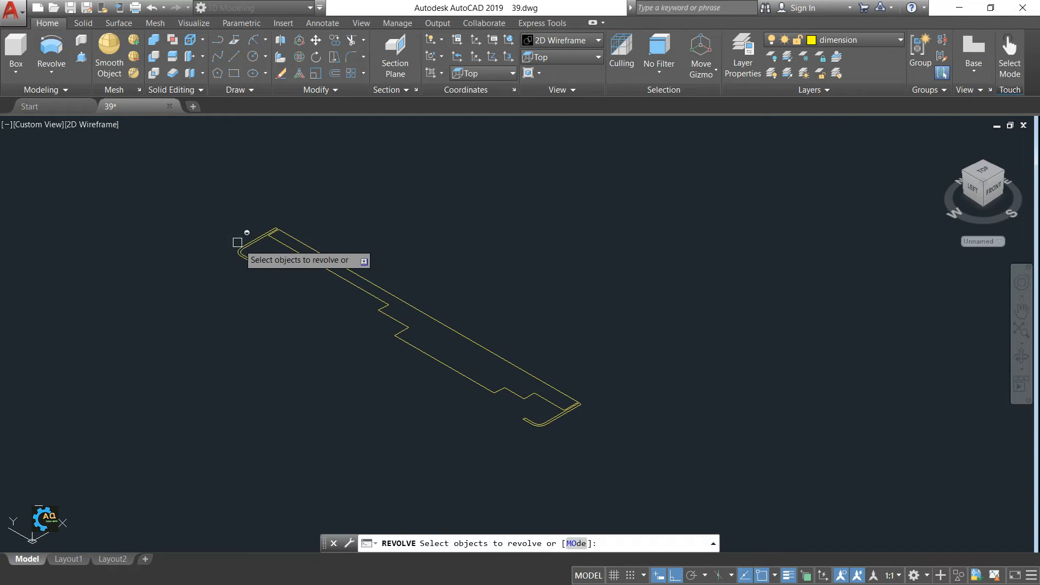
{"action": "left_click", "coordinate": [251, 243]}
{"action": "left_click", "coordinate": [284, 249]}
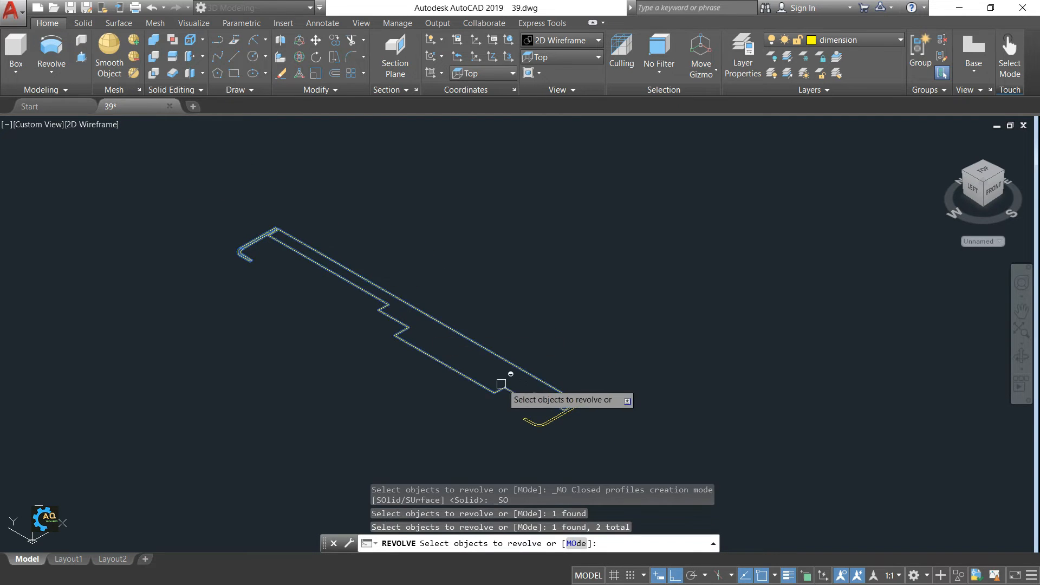
{"action": "left_click", "coordinate": [533, 423]}
{"action": "key", "text": "Return"}
{"action": "left_click", "coordinate": [276, 230]}
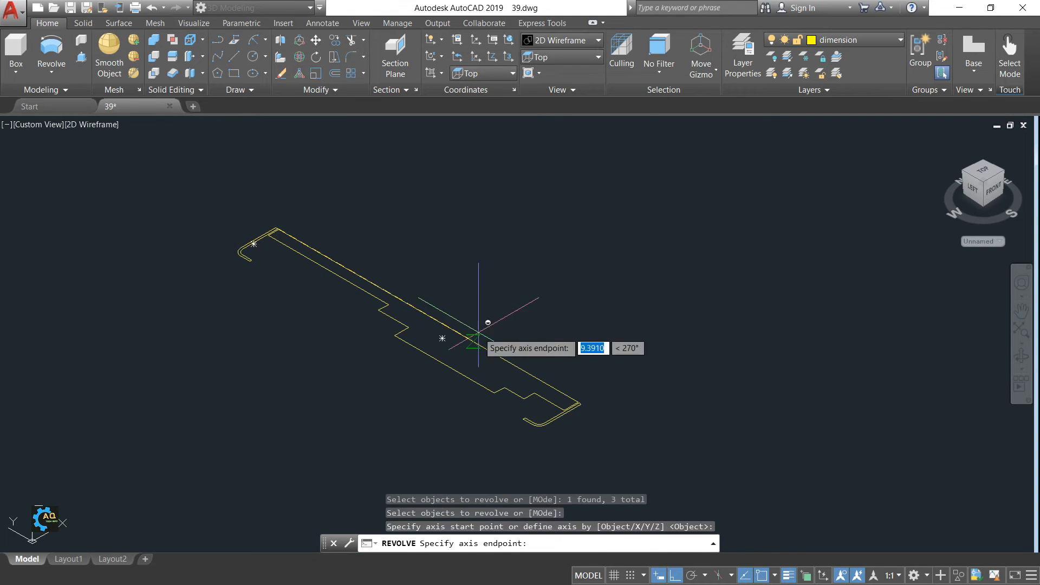
{"action": "left_click", "coordinate": [620, 405]}
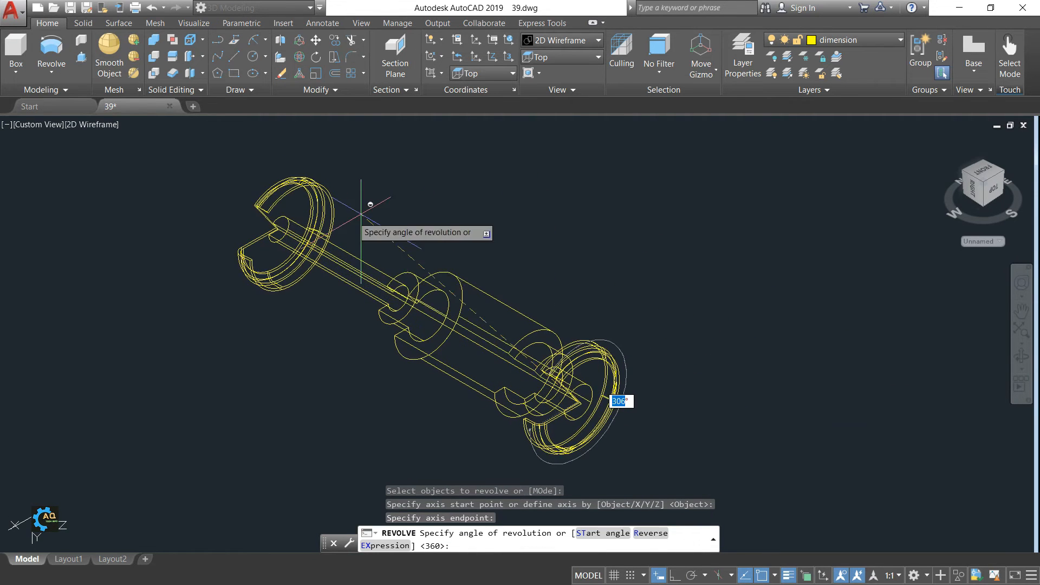
{"action": "key", "text": "Return"}
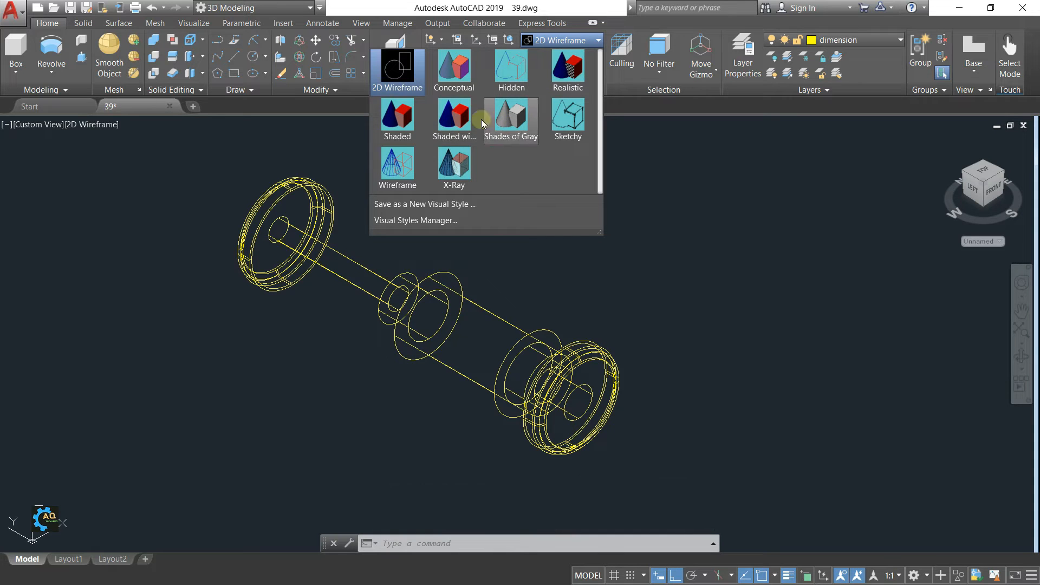
{"action": "left_click", "coordinate": [414, 119]}
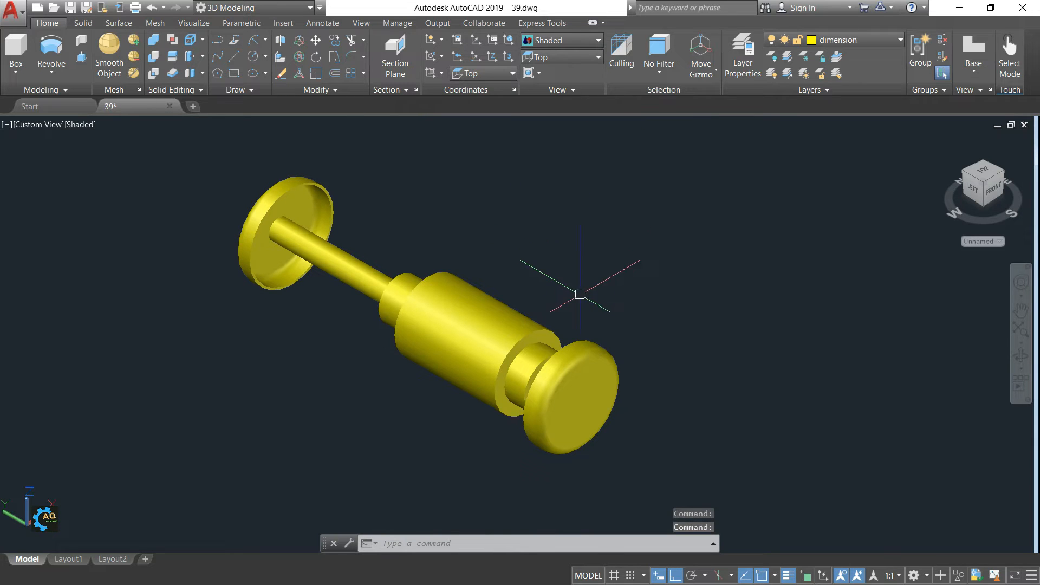
{"action": "middle_click_drag", "start_coordinate": [581, 313], "coordinate": [542, 282], "text": "shift"}
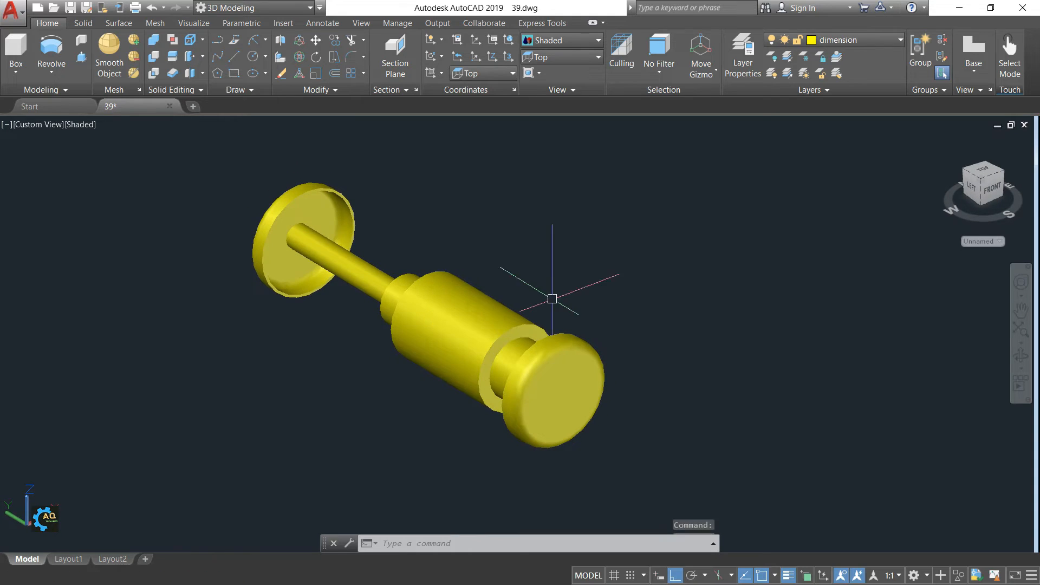
Set the coordinate system to the Front orientation.
{"action": "left_click", "coordinate": [492, 76]}
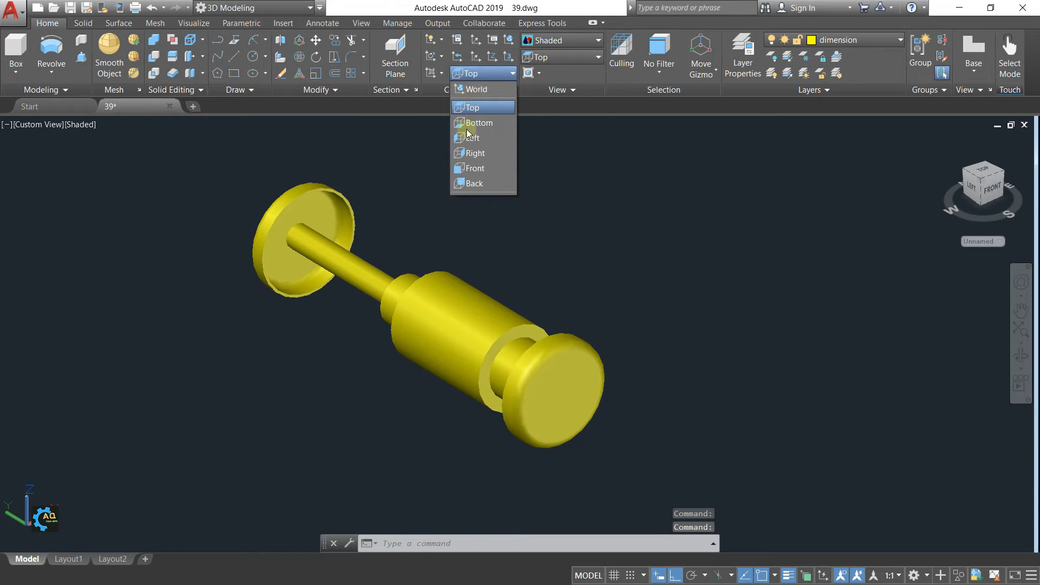
{"action": "left_click", "coordinate": [481, 170]}
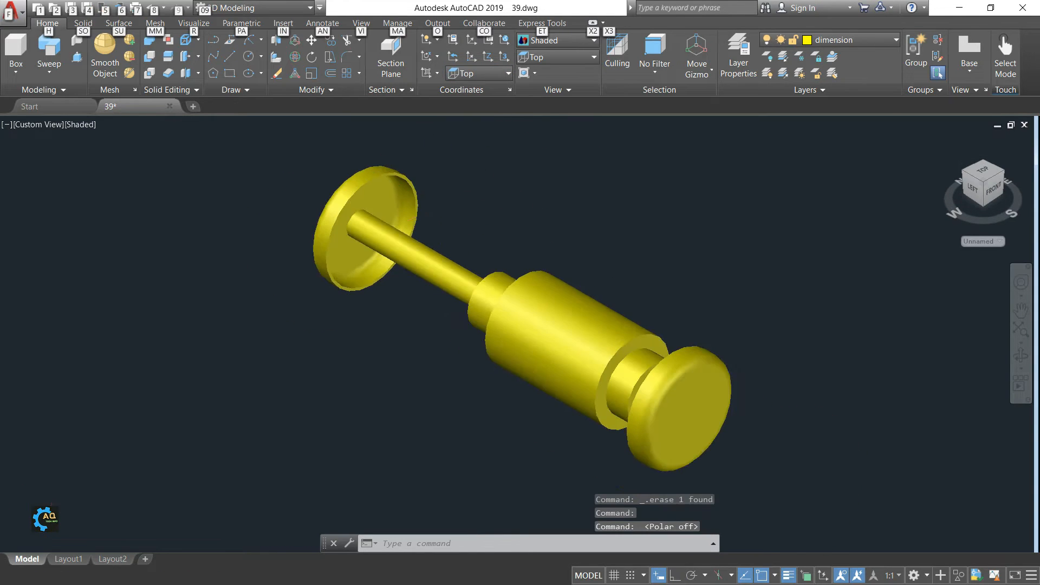
{"action": "scroll", "coordinate": [433, 204], "scroll_direction": "up", "scroll_amount": 2}
{"action": "left_click", "coordinate": [247, 91]}
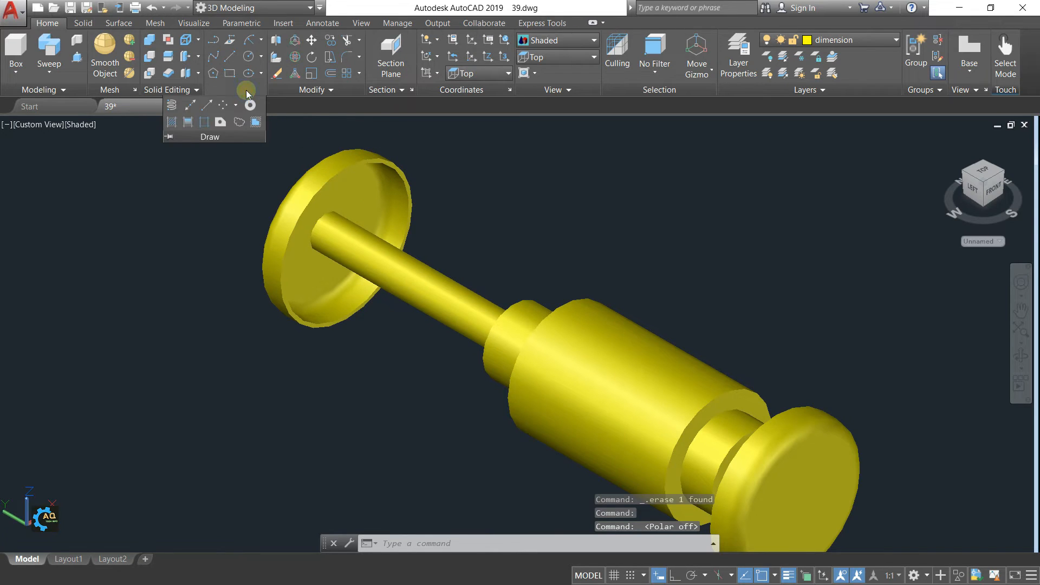
{"action": "left_click", "coordinate": [172, 106]}
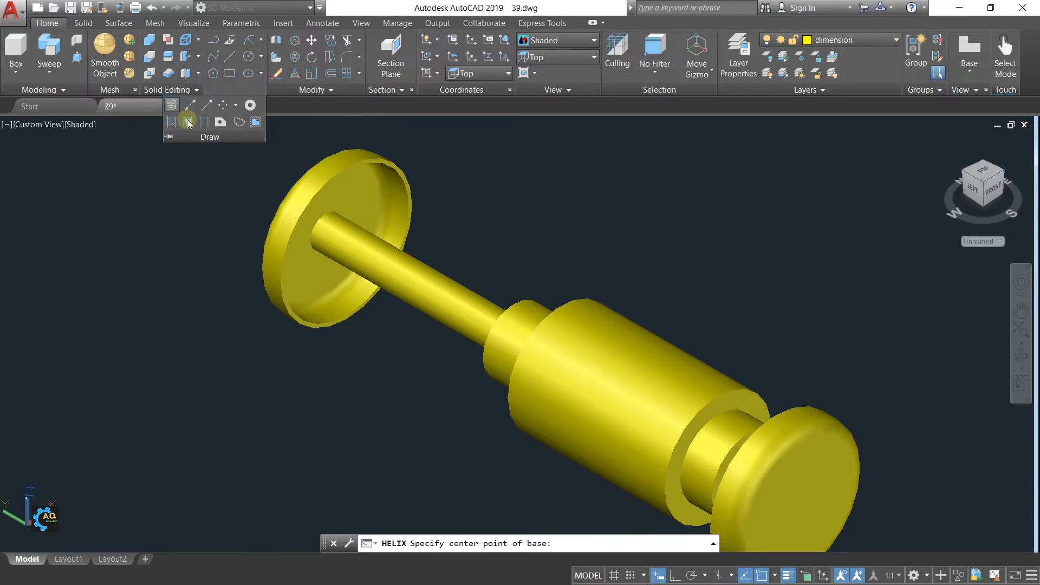
{"action": "left_click", "coordinate": [325, 231]}
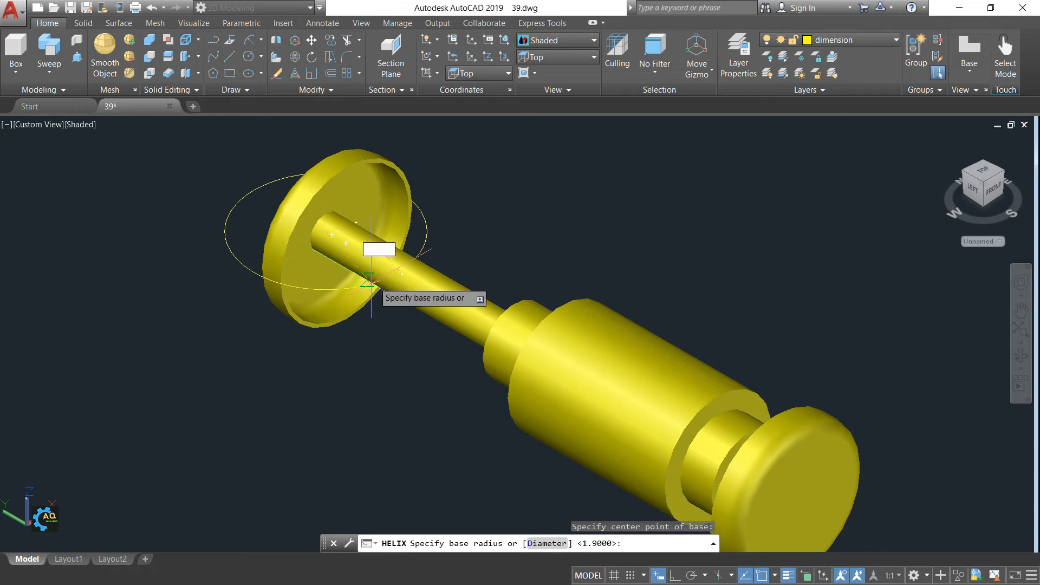
{"action": "key", "text": "Escape"}
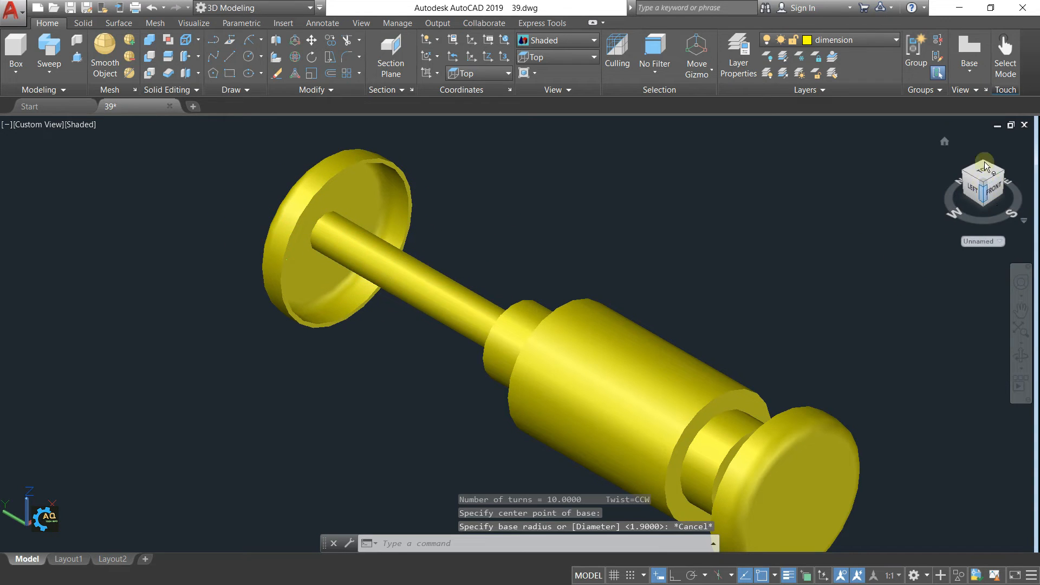
Set the coordinate system to Front and begin a helix at the thin shaft's disc end with base and top radii of 1.9.
{"action": "left_click", "coordinate": [486, 76]}
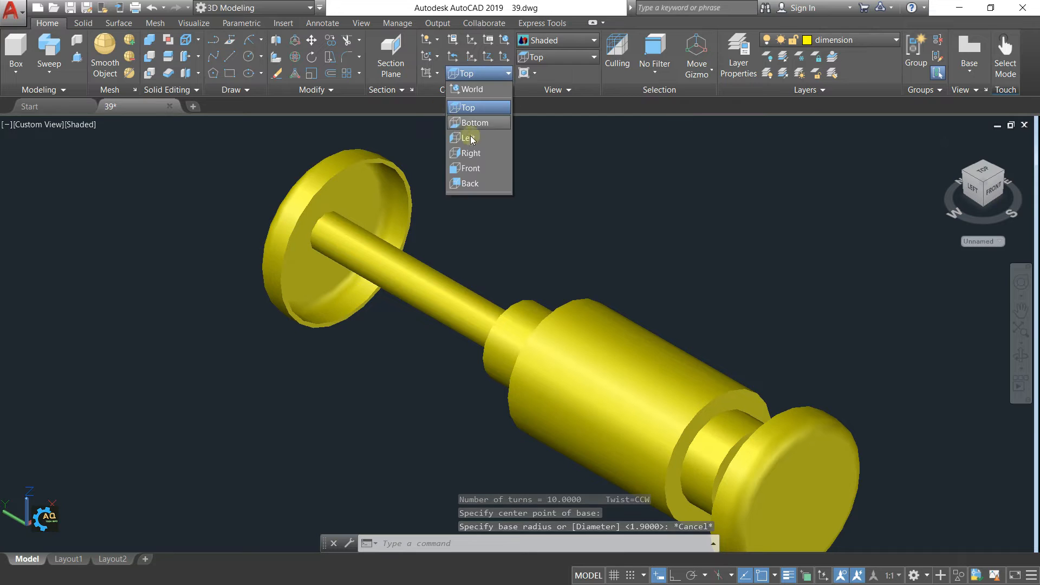
{"action": "left_click", "coordinate": [471, 184]}
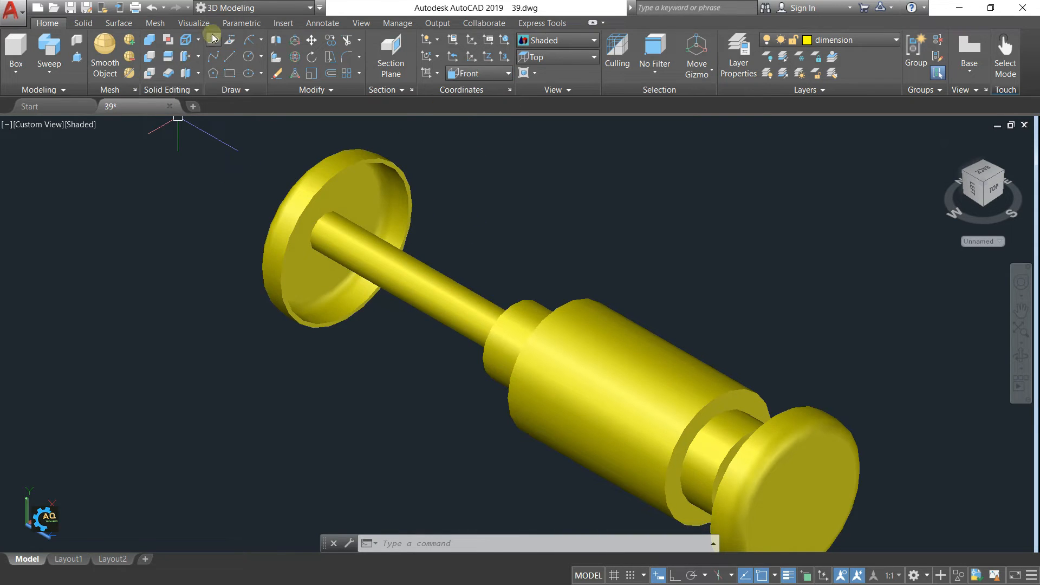
{"action": "left_click", "coordinate": [245, 91]}
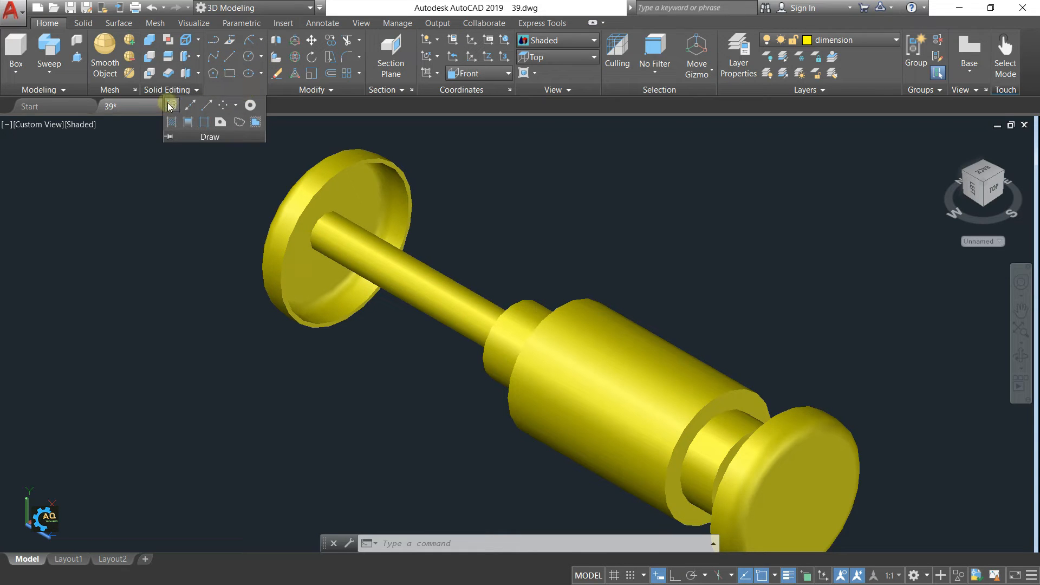
{"action": "left_click", "coordinate": [172, 107]}
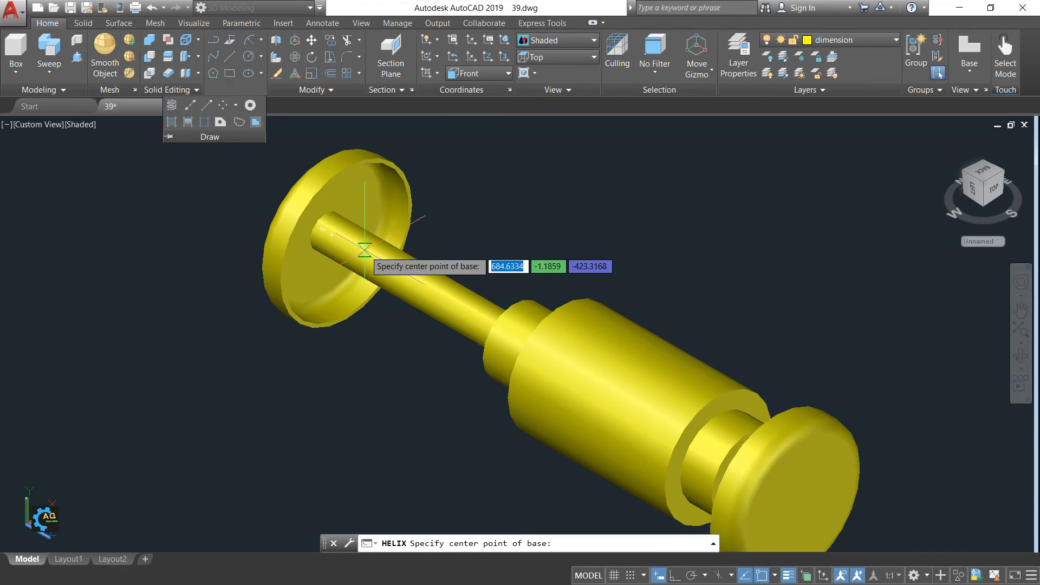
{"action": "left_click", "coordinate": [325, 231]}
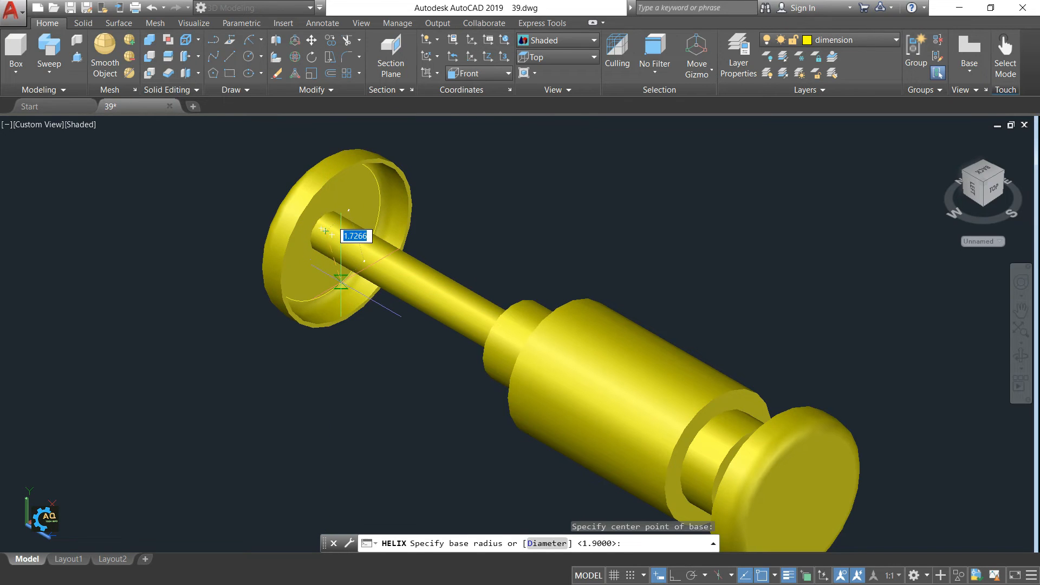
{"action": "type", "text": "1.9"}
{"action": "key", "text": "Return"}
{"action": "scroll", "coordinate": [358, 269], "scroll_direction": "down", "scroll_amount": 2}
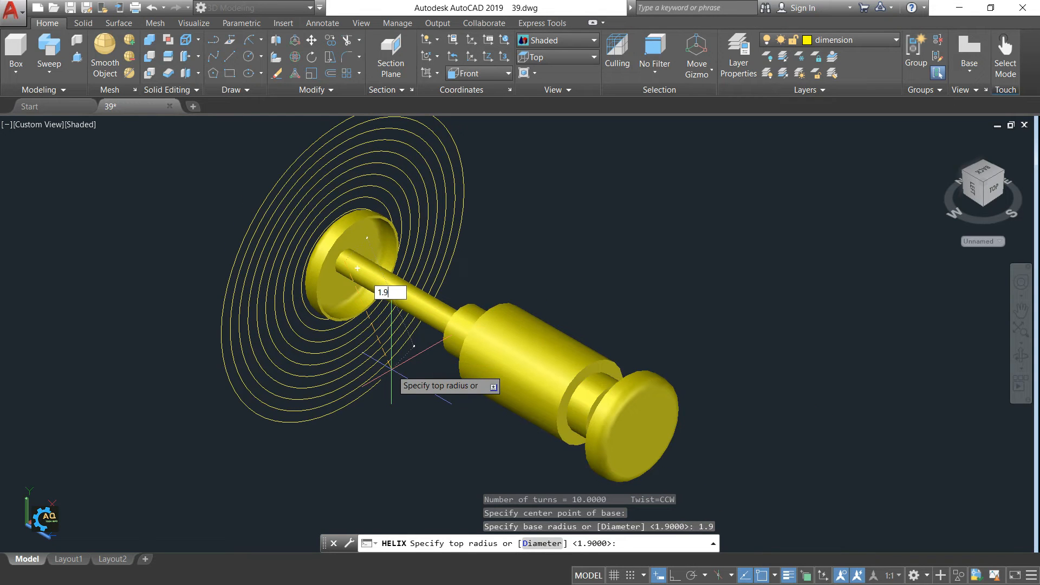
{"action": "type", "text": "1.9"}
{"action": "key", "text": "Return"}
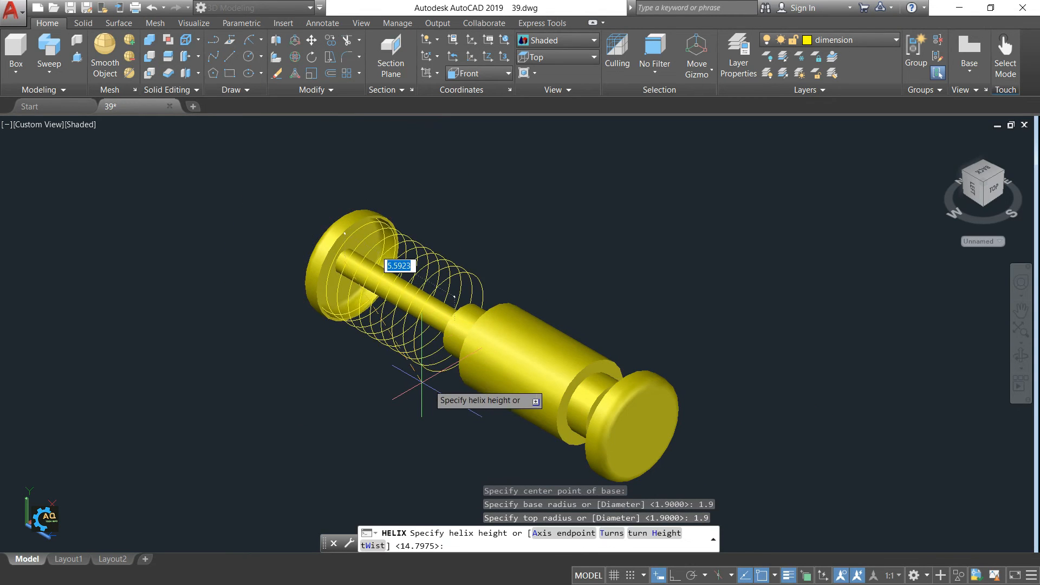
Give the helix 10 turns and end its height at the centre of the opposite end disc.
{"action": "left_click", "coordinate": [612, 534]}
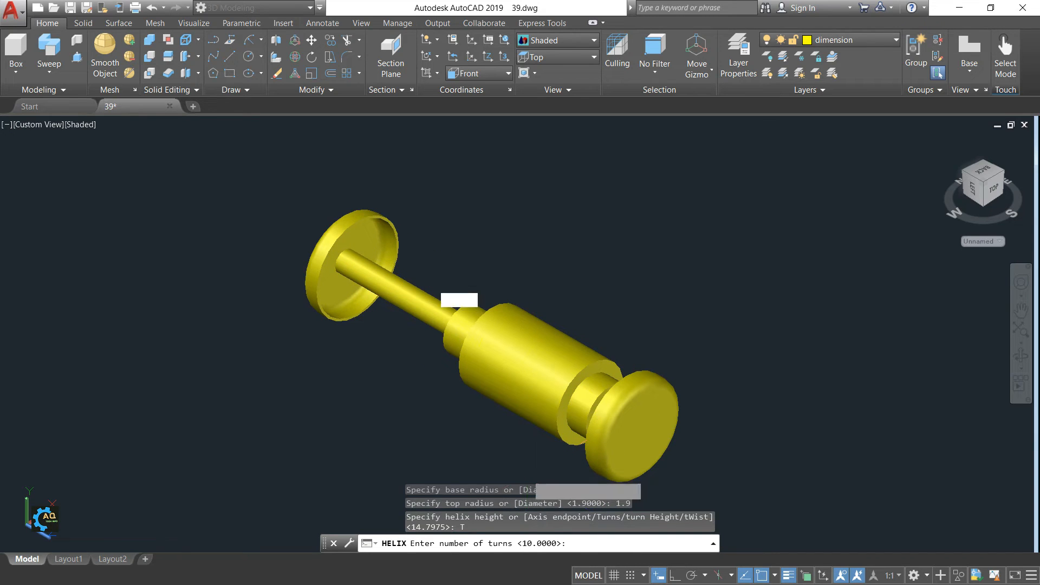
{"action": "key", "text": "Return"}
{"action": "middle_click_drag", "start_coordinate": [585, 453], "coordinate": [503, 285]}
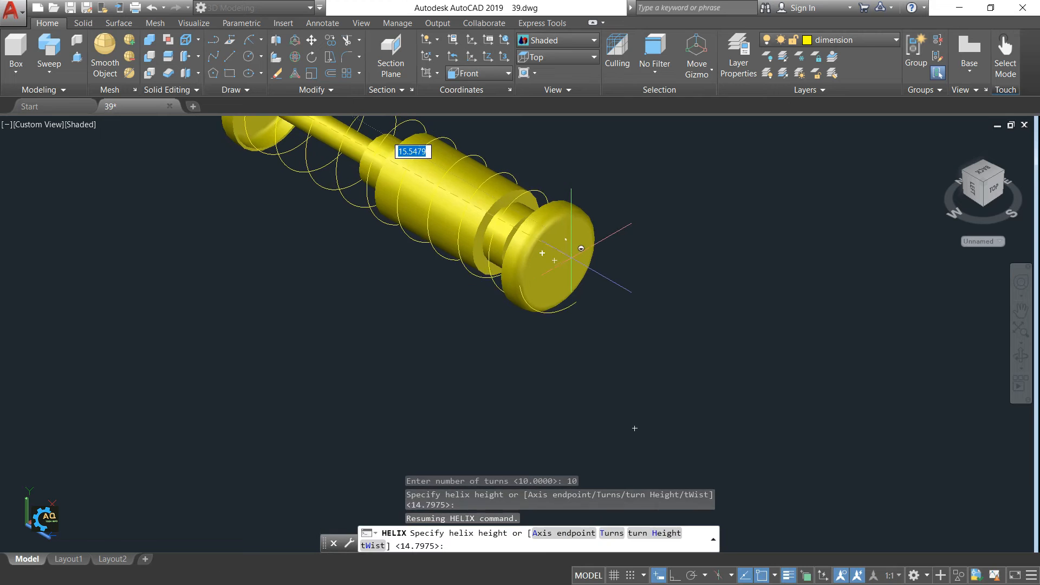
{"action": "left_click", "coordinate": [557, 251]}
{"action": "middle_click_drag", "start_coordinate": [629, 239], "coordinate": [625, 334]}
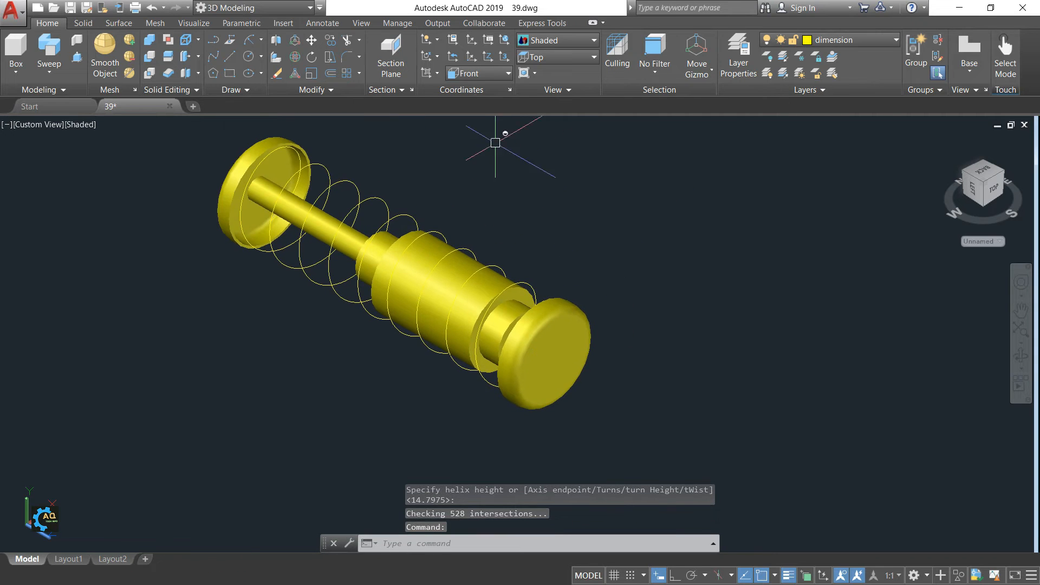
Set the coordinate system to Top and draw a circle of radius 0.16 in the empty space beside the shaft.
{"action": "left_click", "coordinate": [482, 76]}
{"action": "left_click", "coordinate": [475, 110]}
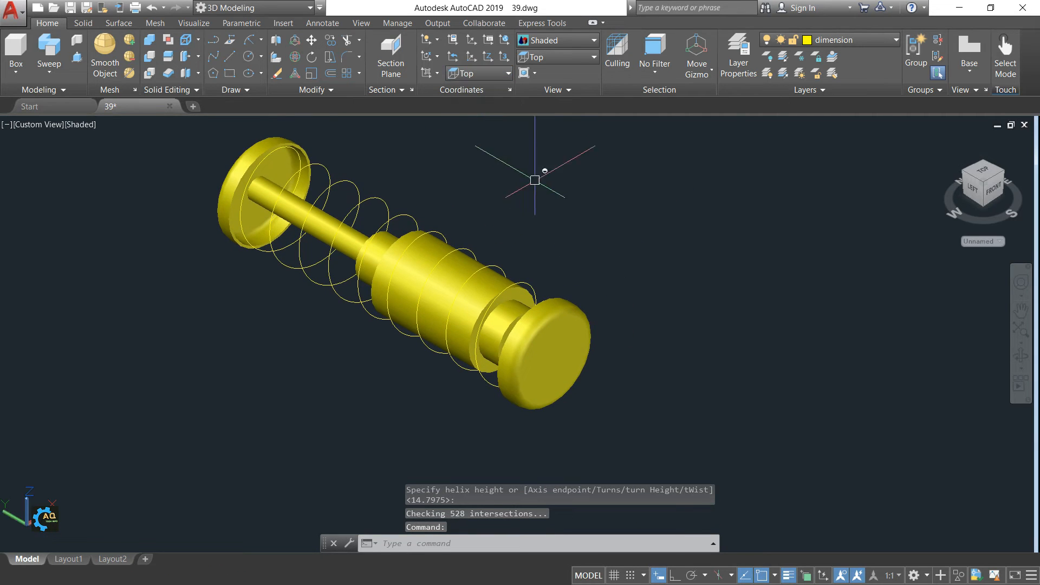
{"action": "scroll", "coordinate": [499, 236], "scroll_direction": "up", "scroll_amount": 2}
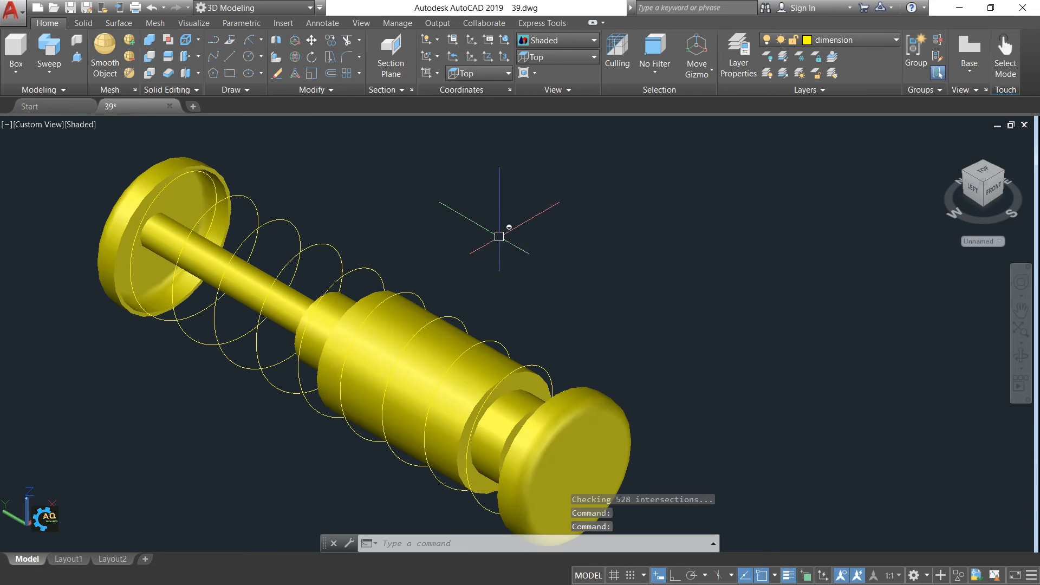
{"action": "key", "text": "Return"}
{"action": "left_click", "coordinate": [510, 234]}
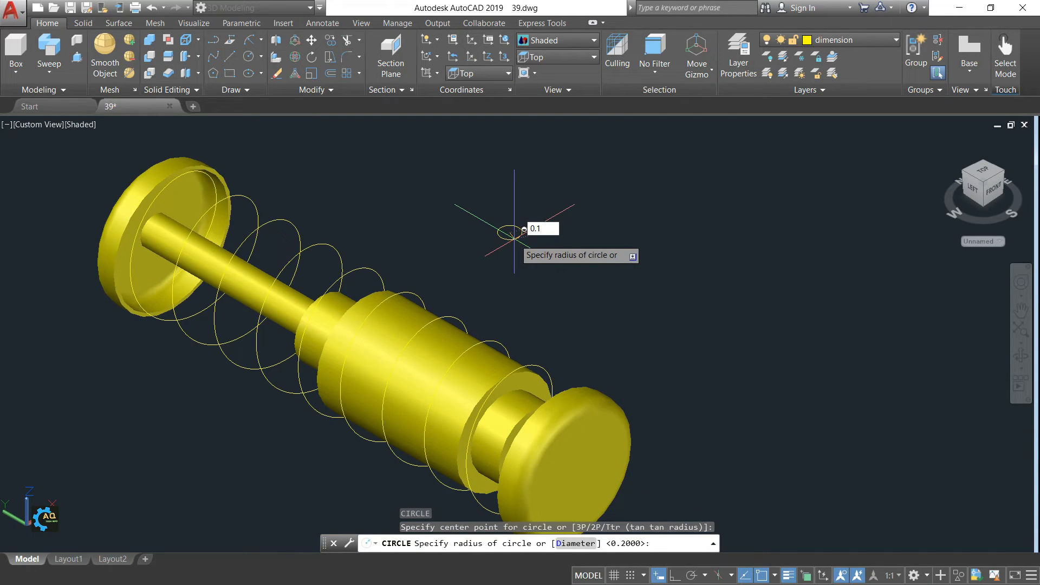
{"action": "key", "text": "Return"}
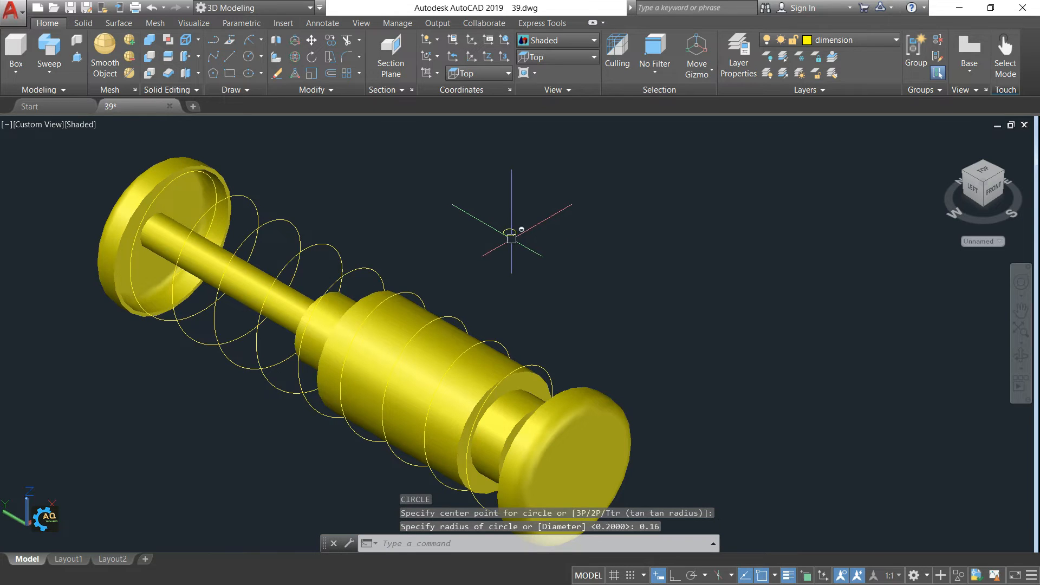
Sweep the small circle along the helix to form the solid spring coil.
{"action": "left_click", "coordinate": [54, 74]}
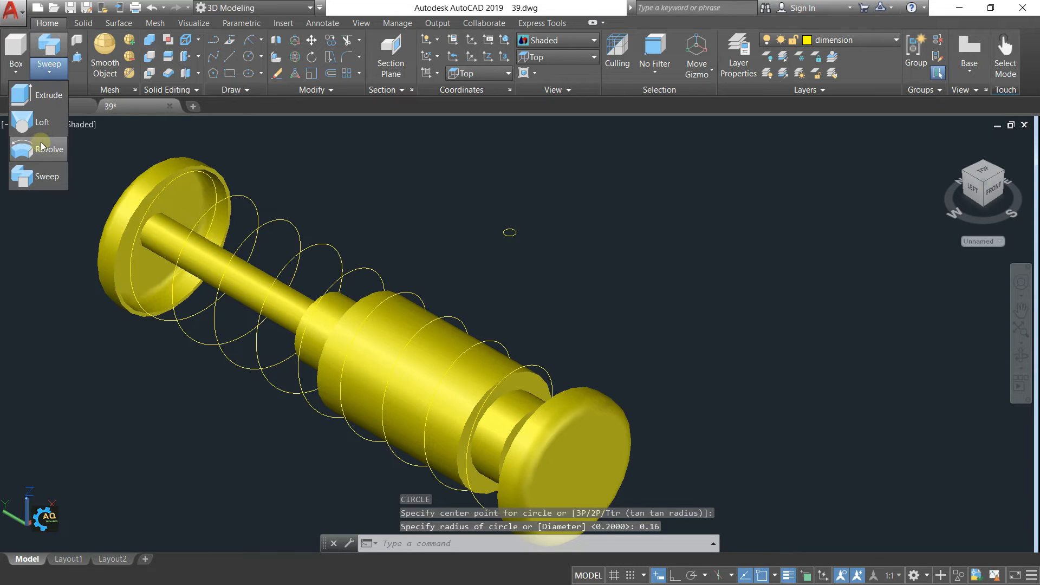
{"action": "left_click", "coordinate": [30, 151]}
{"action": "left_click", "coordinate": [509, 234]}
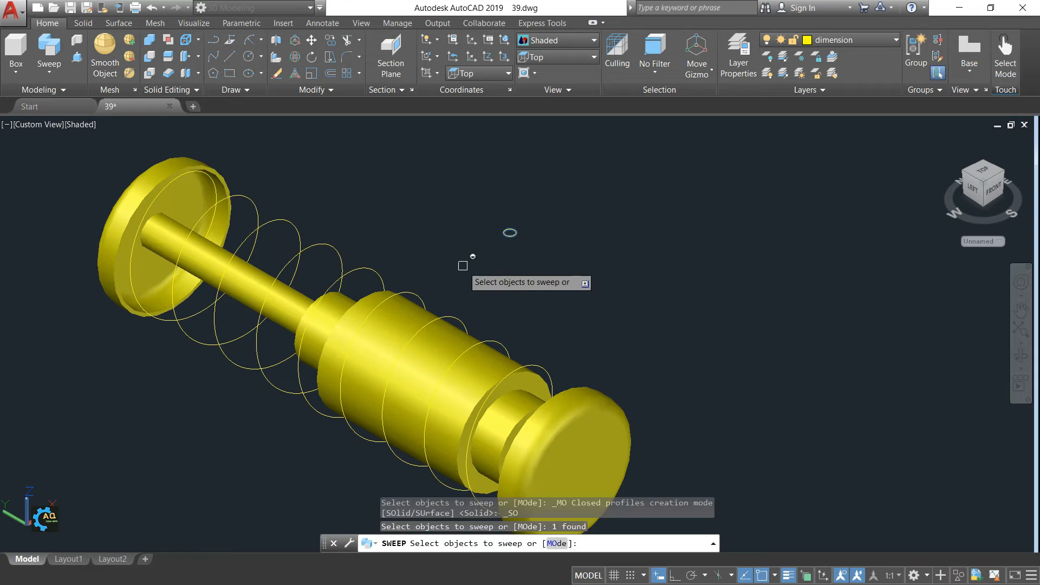
{"action": "key", "text": "Return"}
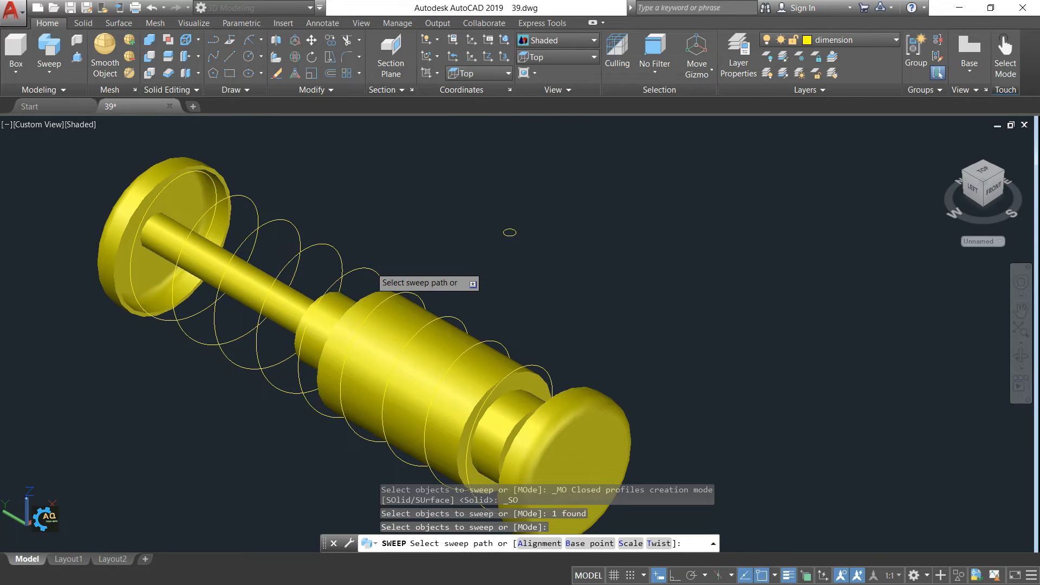
{"action": "left_click", "coordinate": [370, 266]}
{"action": "middle_click_drag", "start_coordinate": [349, 204], "coordinate": [499, 197]}
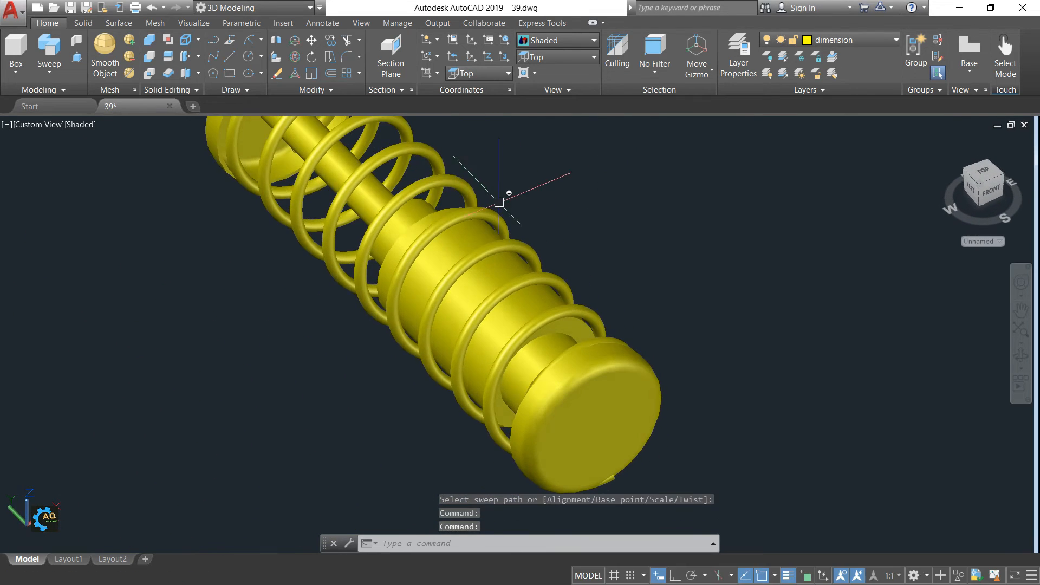
Examine the shaft and coil spring from the home, orbited and top views.
{"action": "left_click", "coordinate": [945, 139]}
{"action": "middle_click_drag", "start_coordinate": [799, 216], "coordinate": [620, 304], "text": "shift"}
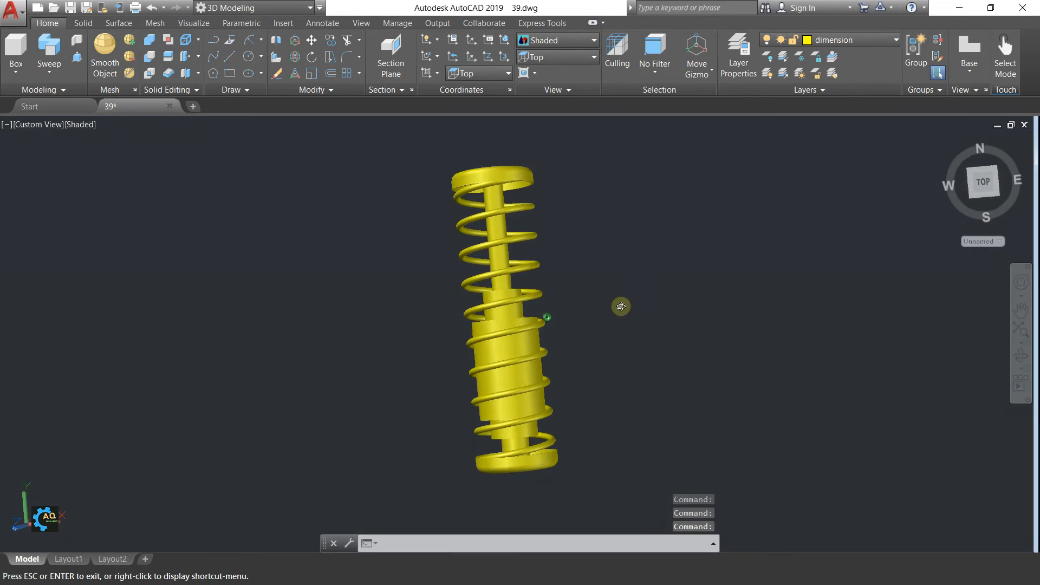
{"action": "left_click", "coordinate": [987, 182]}
{"action": "middle_click_drag", "start_coordinate": [584, 140], "coordinate": [539, 216]}
{"action": "middle_click_drag", "start_coordinate": [473, 189], "coordinate": [481, 222]}
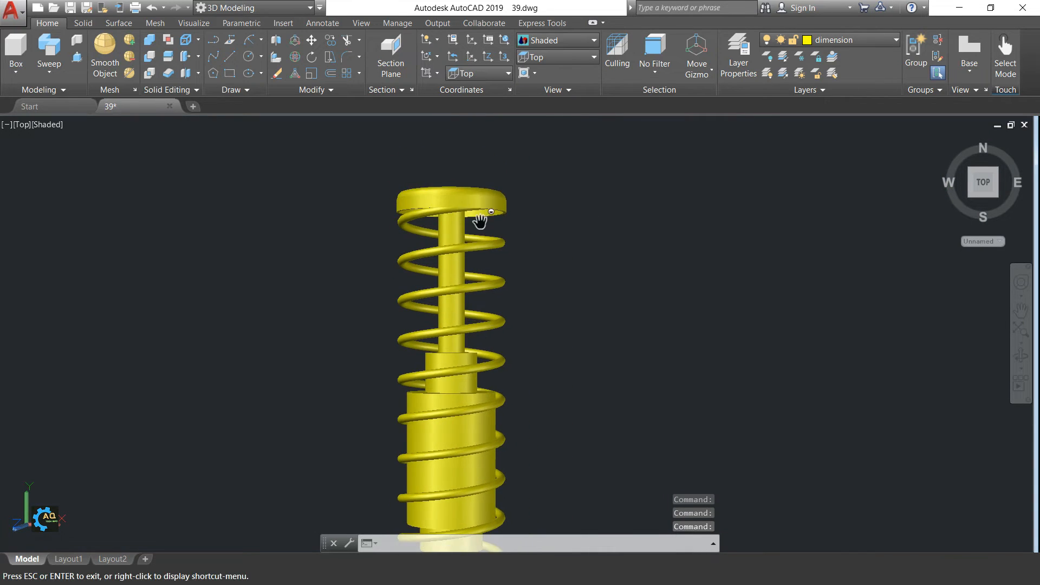
{"action": "scroll", "coordinate": [445, 152], "scroll_direction": "up", "scroll_amount": 1}
{"action": "mouse_move", "coordinate": [1017, 174]}
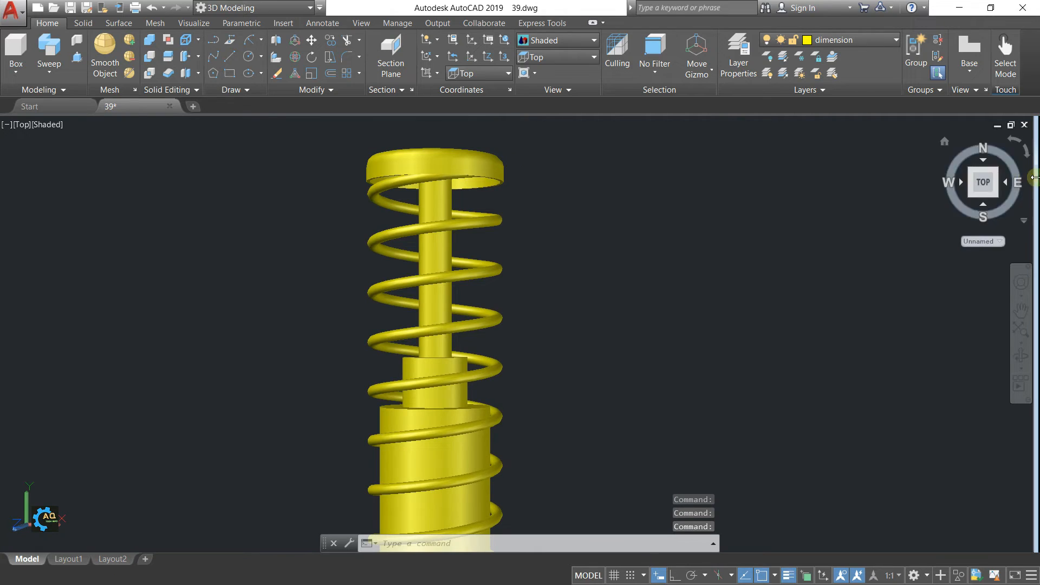
{"action": "left_click", "coordinate": [982, 184]}
{"action": "middle_click_drag", "start_coordinate": [754, 241], "coordinate": [713, 251]}
{"action": "middle_click_drag", "start_coordinate": [635, 182], "coordinate": [609, 253]}
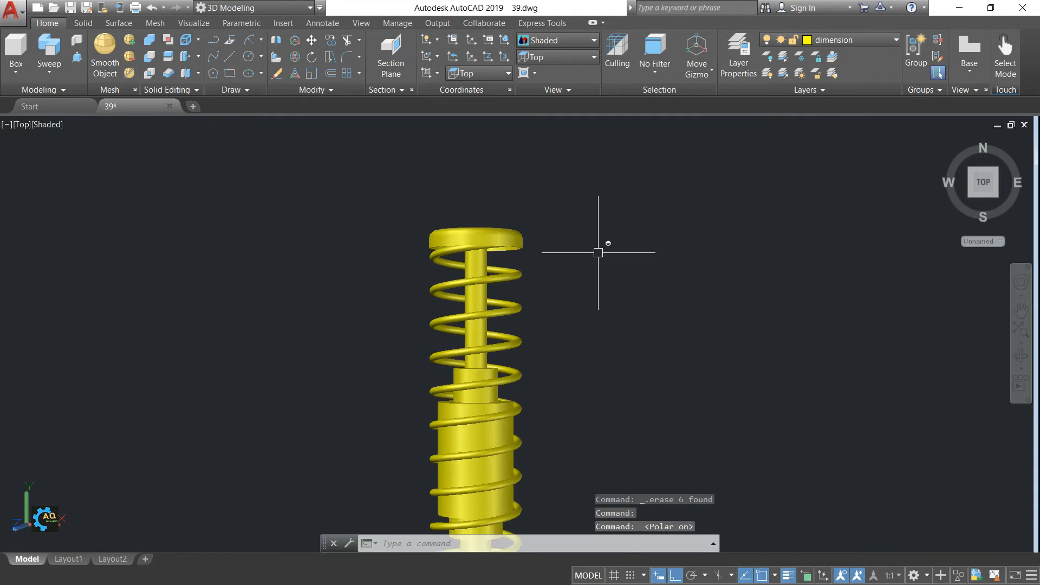
Draw a 2 by 2 rectangle in the empty area beside the upper end of the shaft.
{"action": "middle_click_drag", "start_coordinate": [680, 301], "coordinate": [599, 277]}
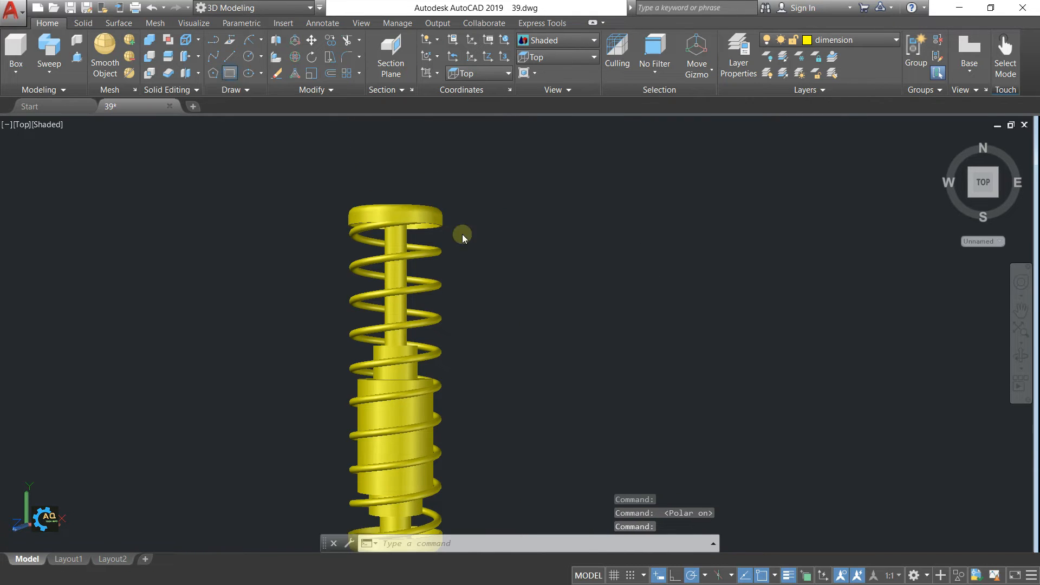
{"action": "left_click", "coordinate": [584, 245]}
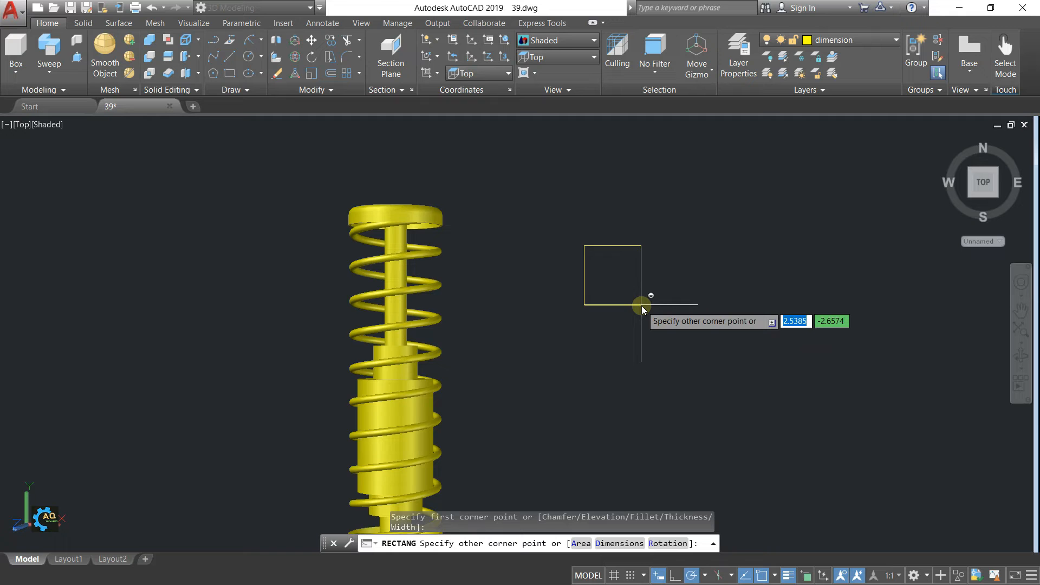
{"action": "key", "text": "Tab"}
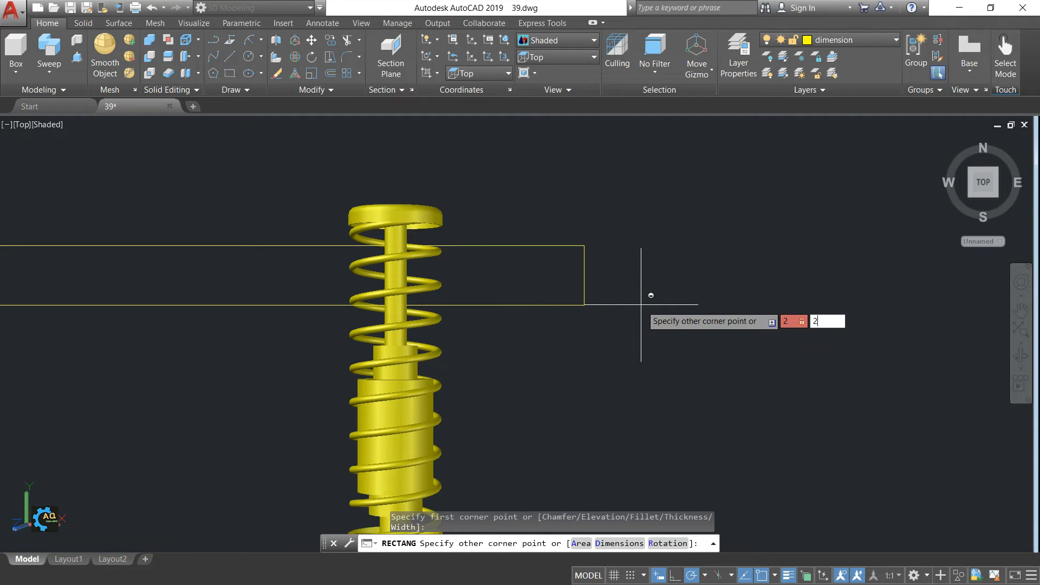
{"action": "key", "text": "Return"}
{"action": "middle_click_drag", "start_coordinate": [610, 200], "coordinate": [572, 307]}
{"action": "scroll", "coordinate": [604, 215], "scroll_direction": "up", "scroll_amount": 1}
Draw a start-end-radius arc of radius 1 across the two upper corners of the square.
{"action": "left_click", "coordinate": [268, 43]}
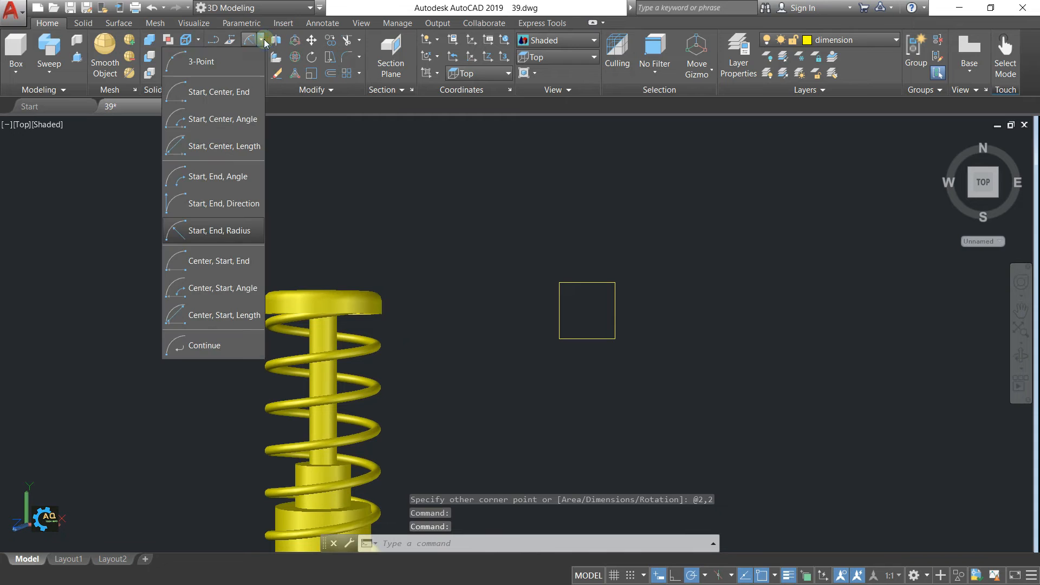
{"action": "left_click", "coordinate": [244, 238]}
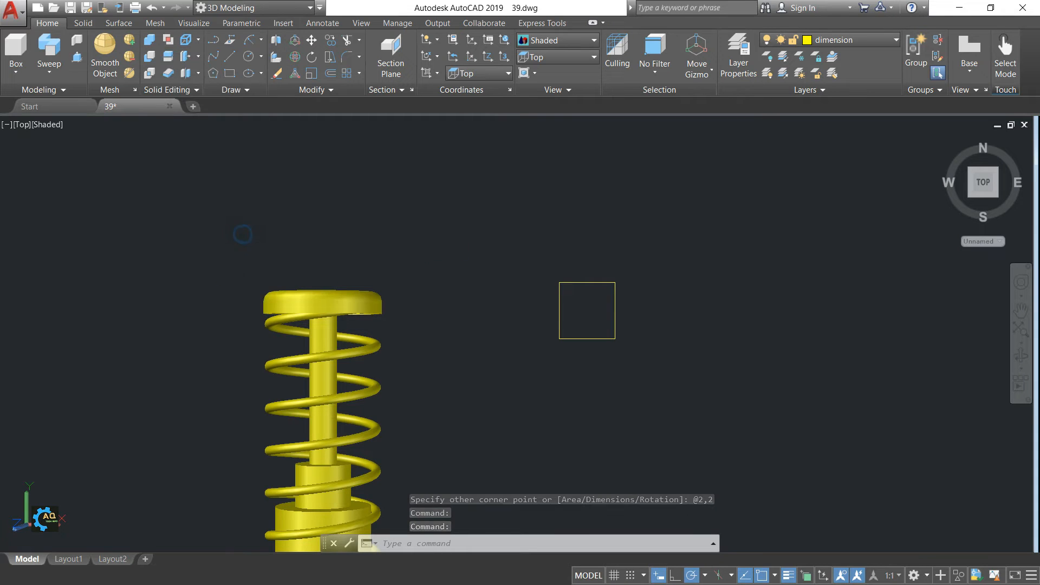
{"action": "left_click", "coordinate": [559, 282]}
{"action": "left_click", "coordinate": [560, 282]}
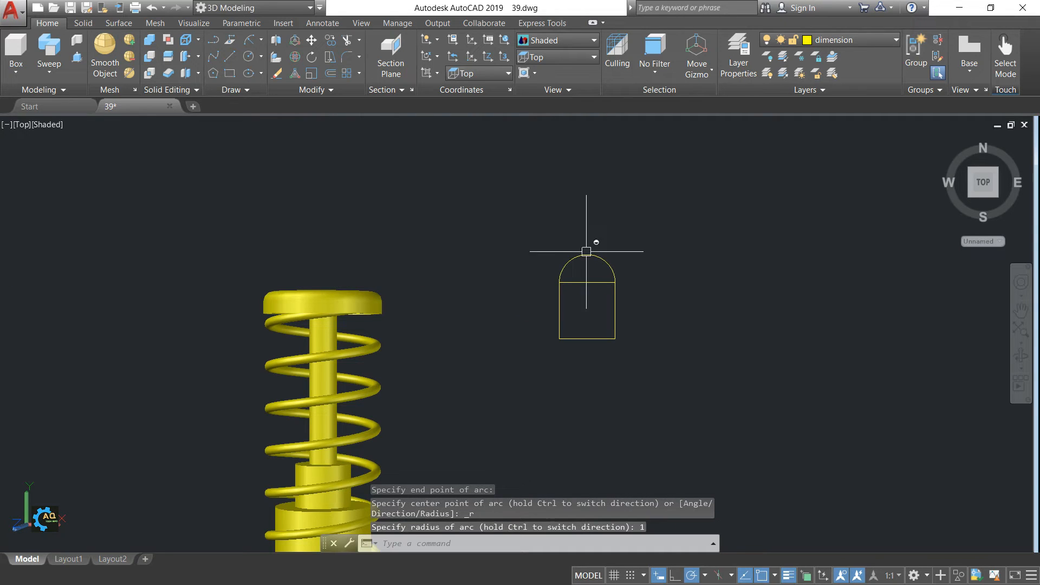
{"action": "scroll", "coordinate": [651, 234], "scroll_direction": "up", "scroll_amount": 2}
{"action": "type", "text": "1"}
{"action": "key", "text": "Return"}
Draw a circle of radius 0.5 centred on the midpoint of the square's upper edge.
{"action": "type", "text": "c"}
{"action": "key", "text": "Return"}
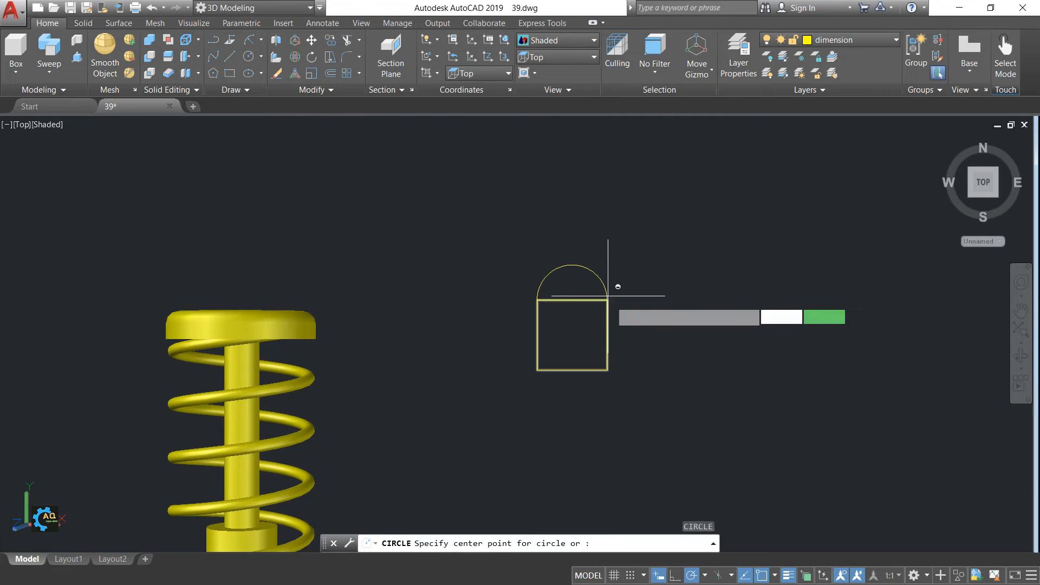
{"action": "left_click", "coordinate": [573, 299]}
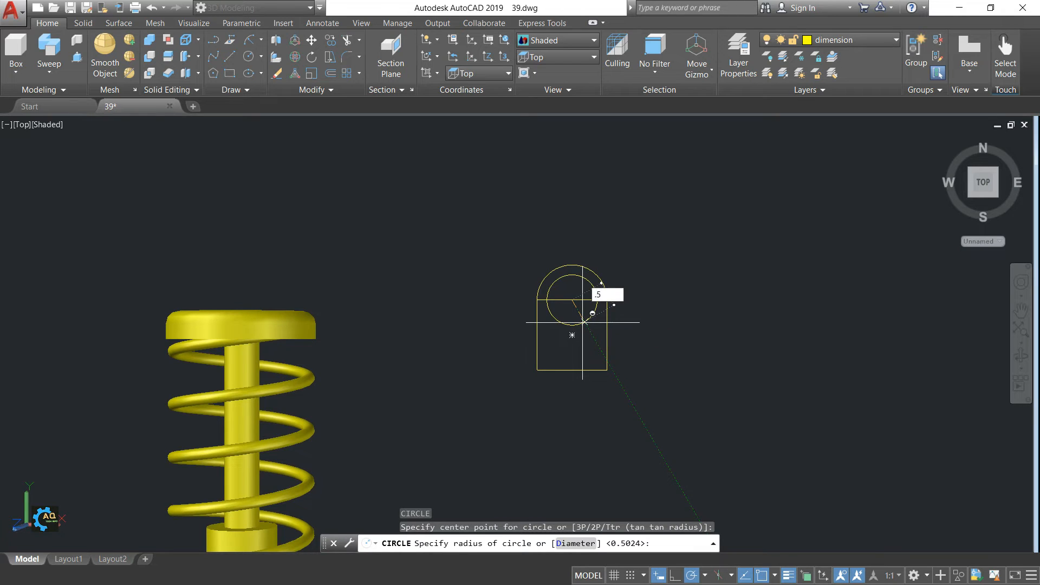
{"action": "key", "text": "Return"}
{"action": "scroll", "coordinate": [579, 300], "scroll_direction": "up", "scroll_amount": 2}
Explode the square and delete its upper edge, which runs beneath the arc and through the circle.
{"action": "left_click", "coordinate": [599, 281]}
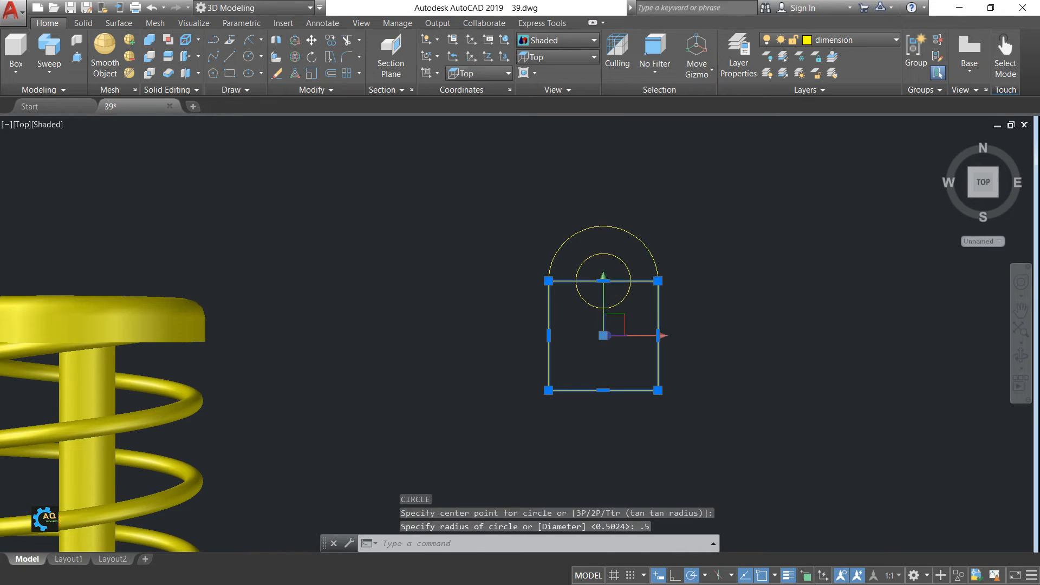
{"action": "key", "text": "Escape"}
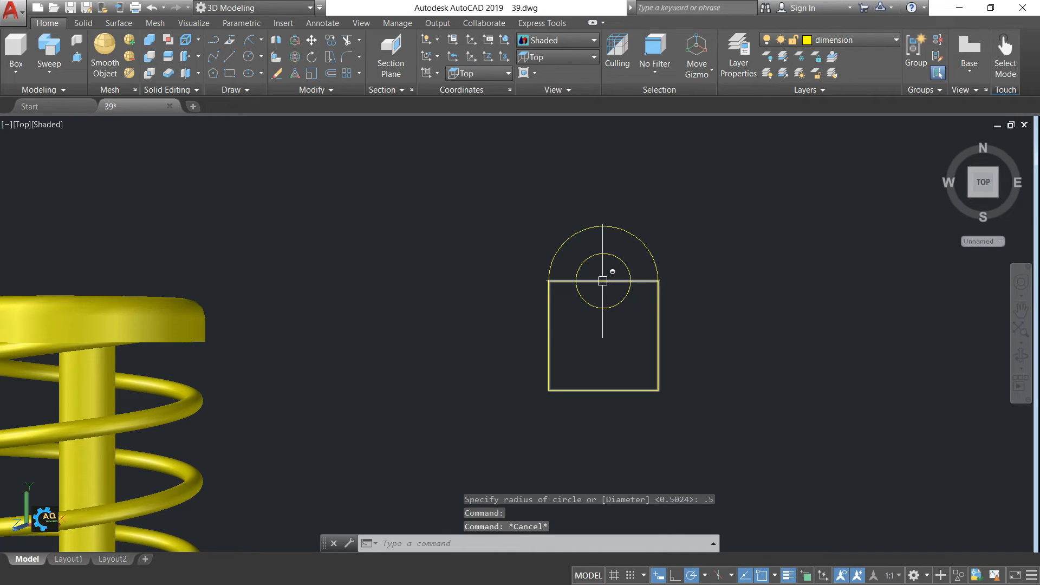
{"action": "left_click", "coordinate": [602, 282]}
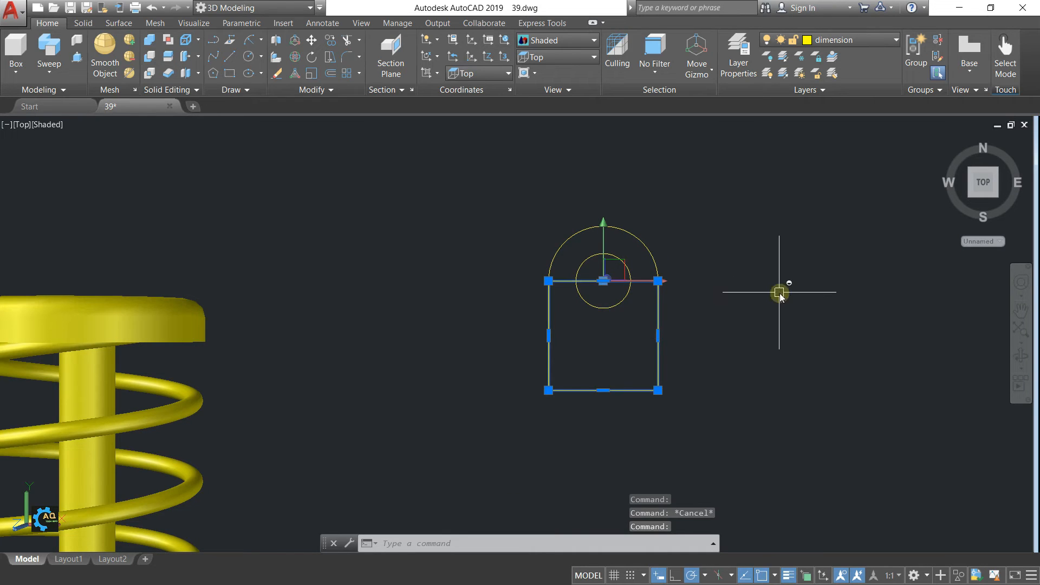
{"action": "left_click", "coordinate": [825, 337]}
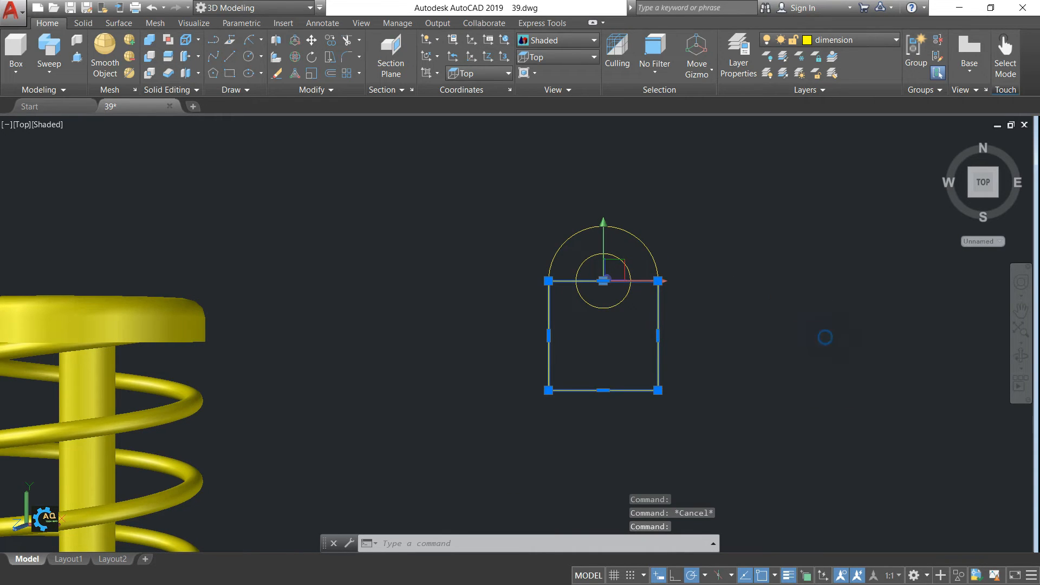
{"action": "key", "text": "Escape"}
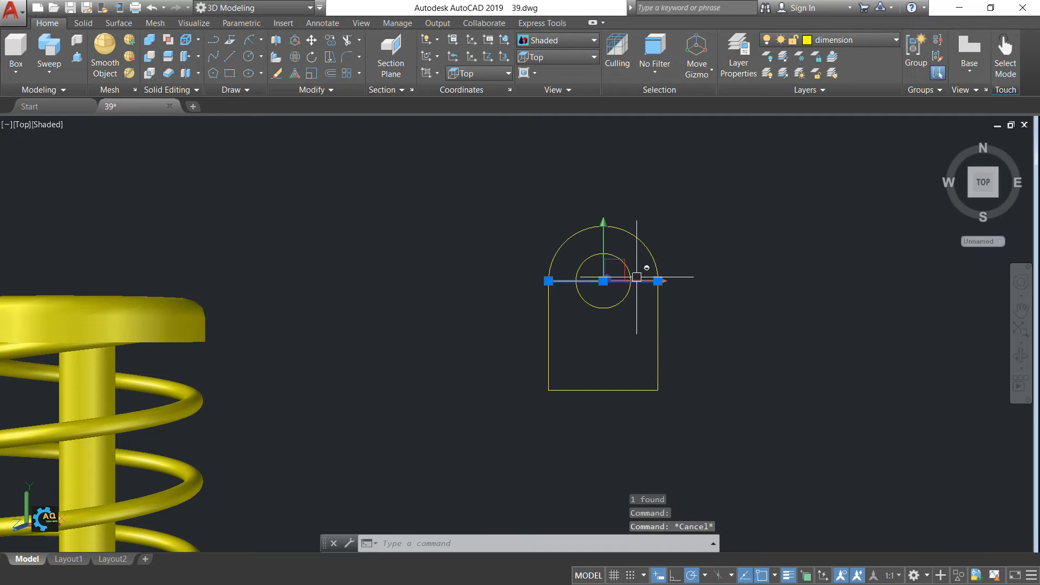
{"action": "key", "text": "Delete"}
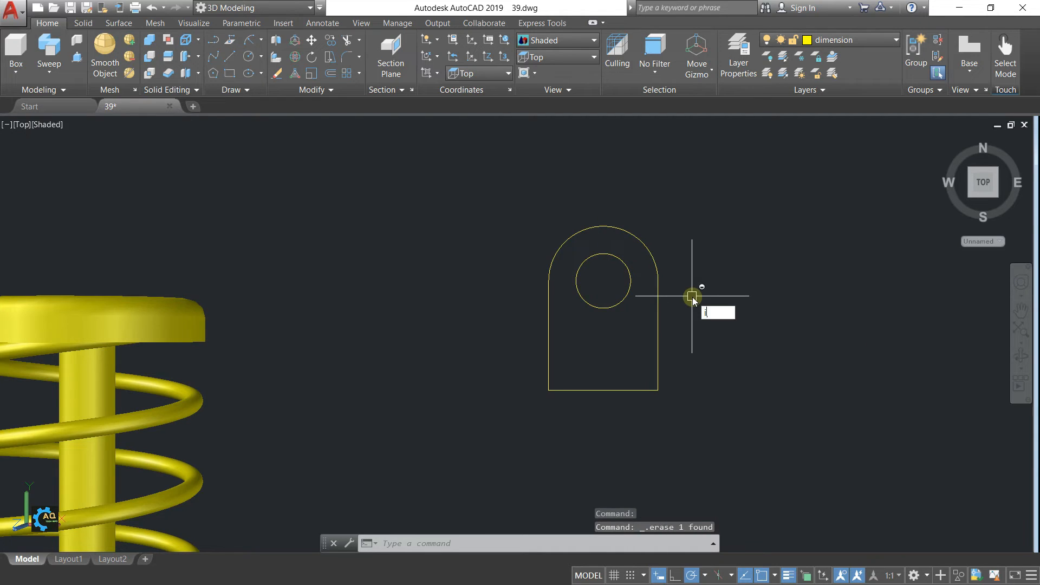
Join the arc and the three remaining sides of the square into one closed polyline.
{"action": "key", "text": "Return"}
{"action": "left_click", "coordinate": [708, 249]}
{"action": "left_click", "coordinate": [648, 393]}
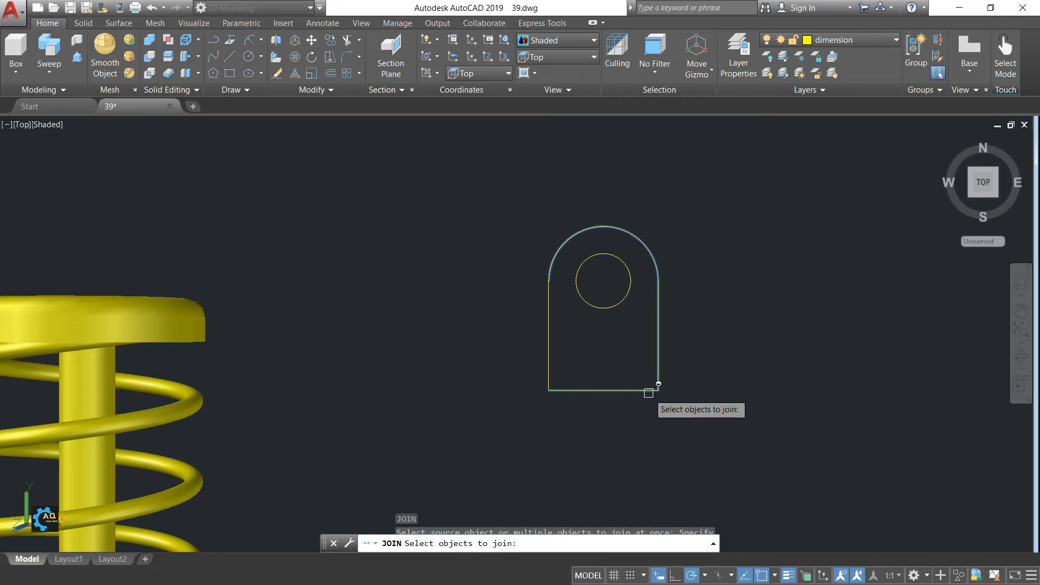
{"action": "left_click", "coordinate": [550, 338]}
{"action": "key", "text": "Return"}
{"action": "scroll", "coordinate": [598, 309], "scroll_direction": "down", "scroll_amount": 1}
{"action": "scroll", "coordinate": [589, 326], "scroll_direction": "down", "scroll_amount": 2}
{"action": "scroll", "coordinate": [589, 325], "scroll_direction": "up", "scroll_amount": 3}
{"action": "scroll", "coordinate": [589, 325], "scroll_direction": "down", "scroll_amount": 2}
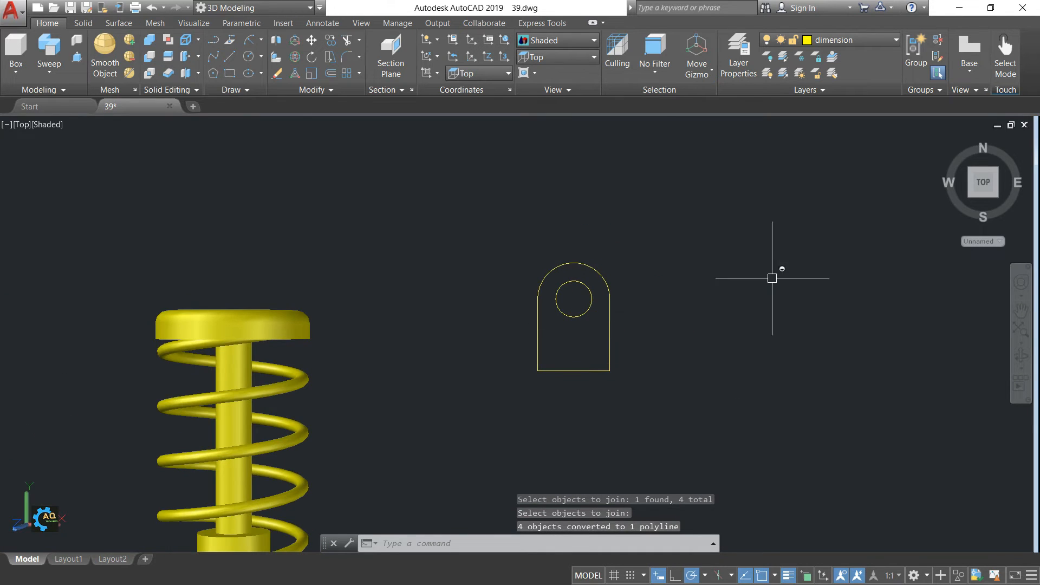
In the top view, mirror the lug outline and its circle about a horizontal line below them, keeping the originals.
{"action": "left_click", "coordinate": [943, 147]}
{"action": "left_click", "coordinate": [521, 261]}
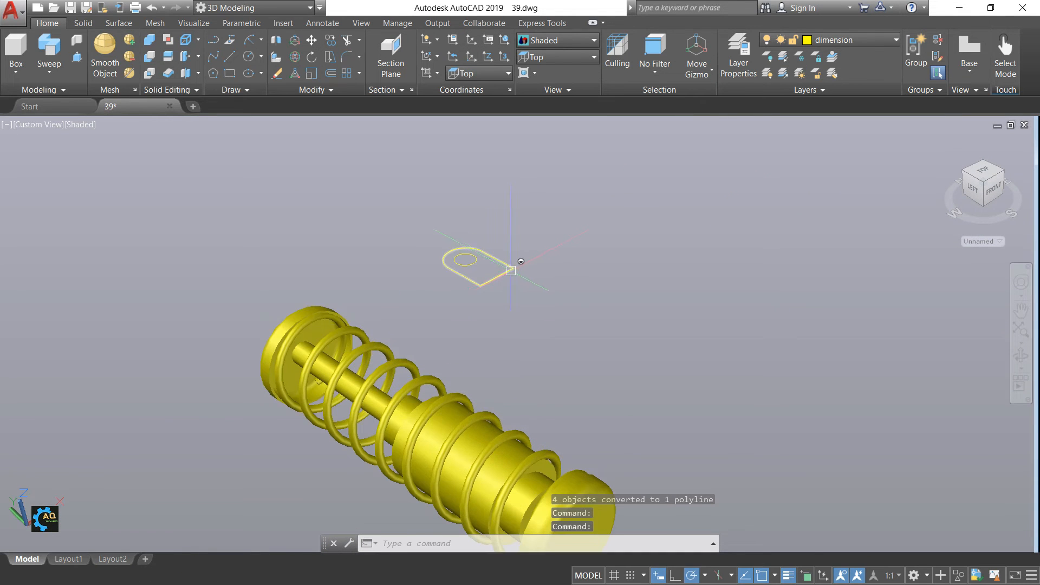
{"action": "scroll", "coordinate": [510, 255], "scroll_direction": "down", "scroll_amount": 1}
{"action": "left_click", "coordinate": [982, 171]}
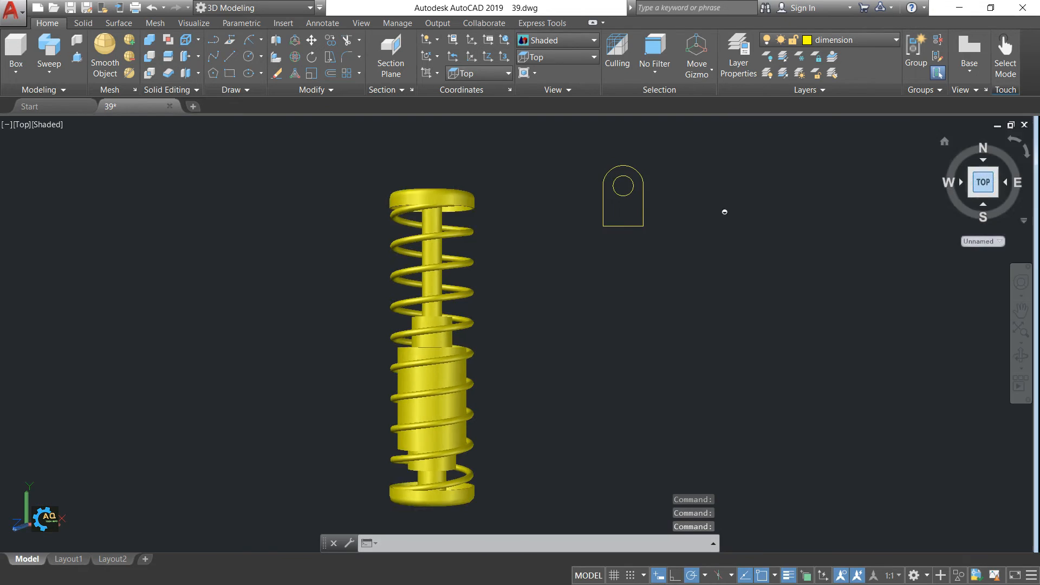
{"action": "middle_click_drag", "start_coordinate": [724, 212], "coordinate": [692, 237]}
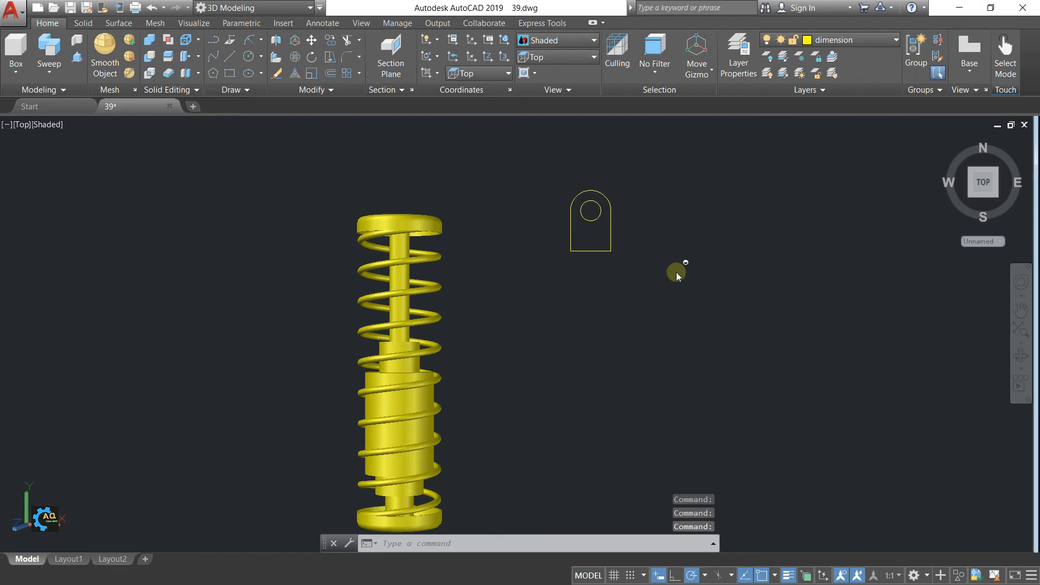
{"action": "type", "text": "i"}
{"action": "key", "text": "Return"}
{"action": "left_click", "coordinate": [543, 177]}
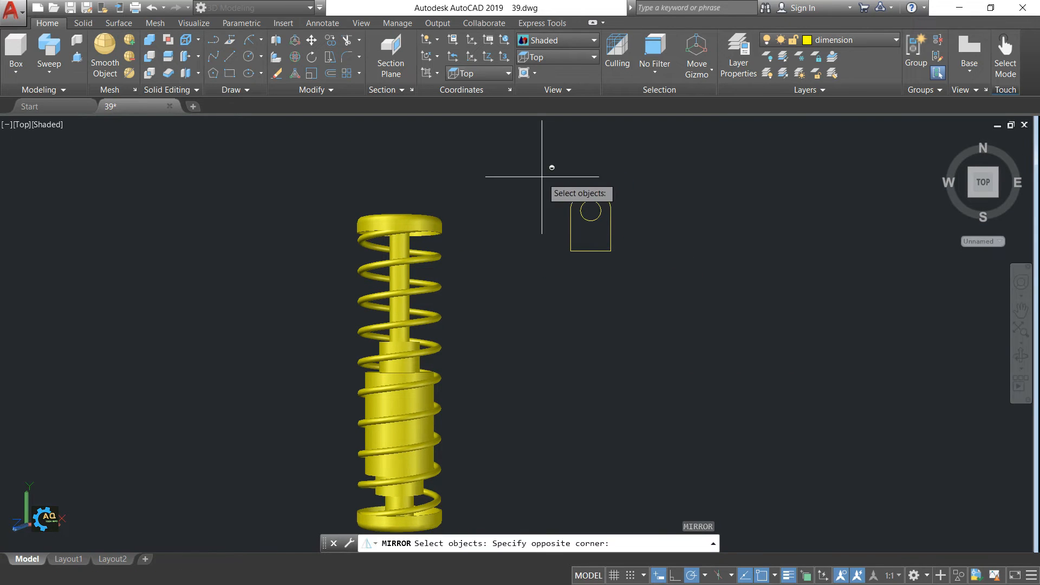
{"action": "left_click", "coordinate": [709, 337]}
{"action": "key", "text": "Return"}
{"action": "left_click", "coordinate": [686, 348]}
{"action": "left_click", "coordinate": [748, 347]}
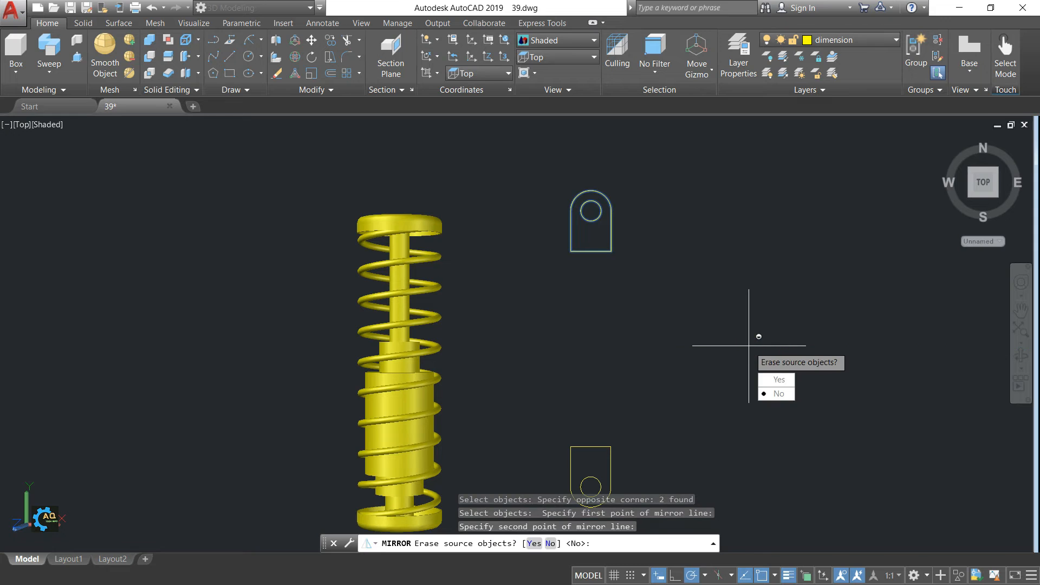
{"action": "key", "text": "Return"}
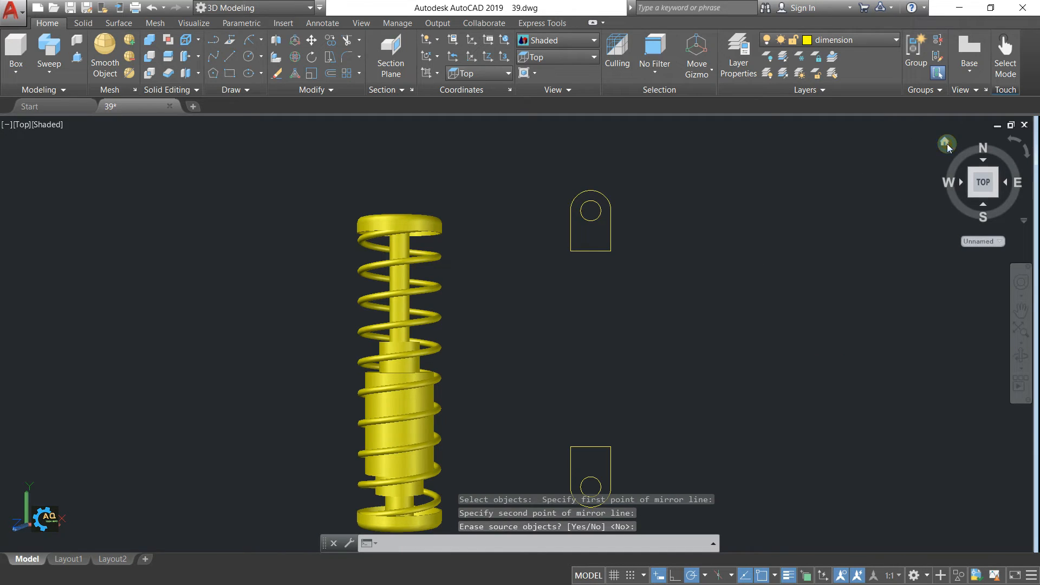
Extrude both lug outlines by 1 into solids, leaving out the circles.
{"action": "left_click", "coordinate": [947, 144]}
{"action": "left_click", "coordinate": [49, 68]}
{"action": "left_click", "coordinate": [45, 101]}
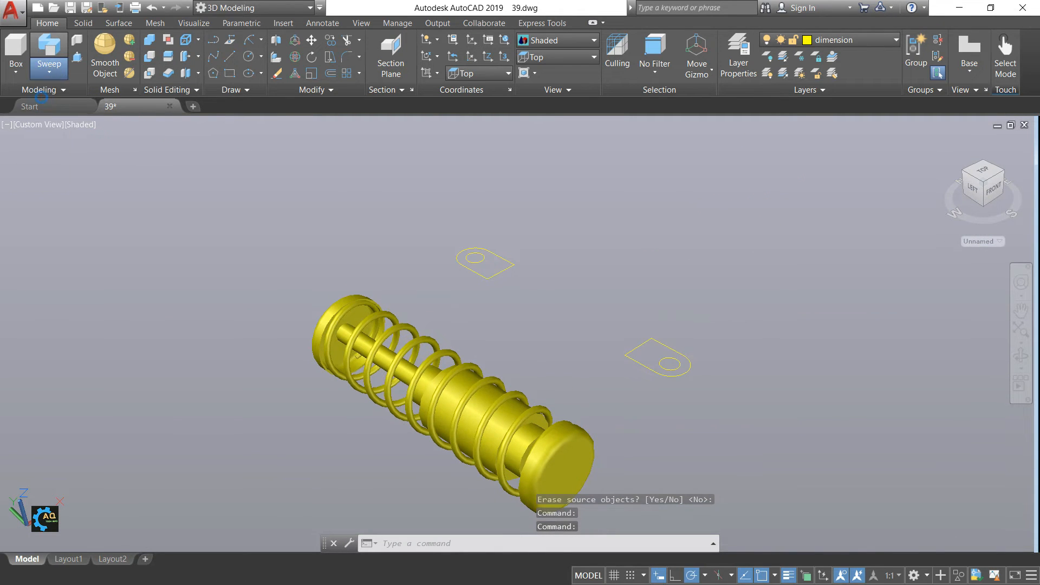
{"action": "left_click", "coordinate": [486, 272]}
{"action": "left_click", "coordinate": [639, 347]}
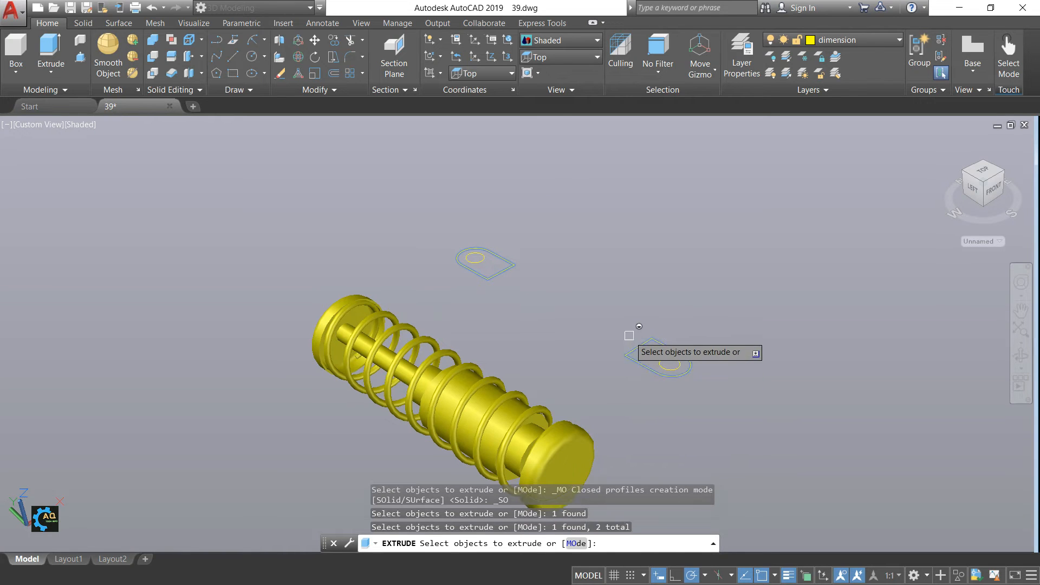
{"action": "key", "text": "Return"}
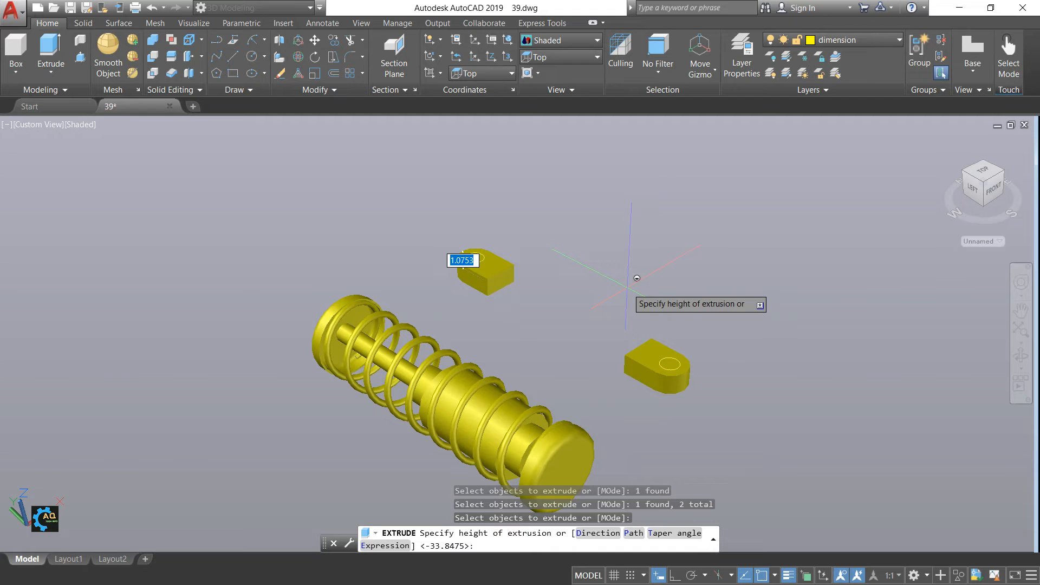
{"action": "key", "text": "Return"}
Cut a through hole in each of the two lugs by press-pulling the circular areas downward through the solids.
{"action": "scroll", "coordinate": [669, 285], "scroll_direction": "up", "scroll_amount": 1}
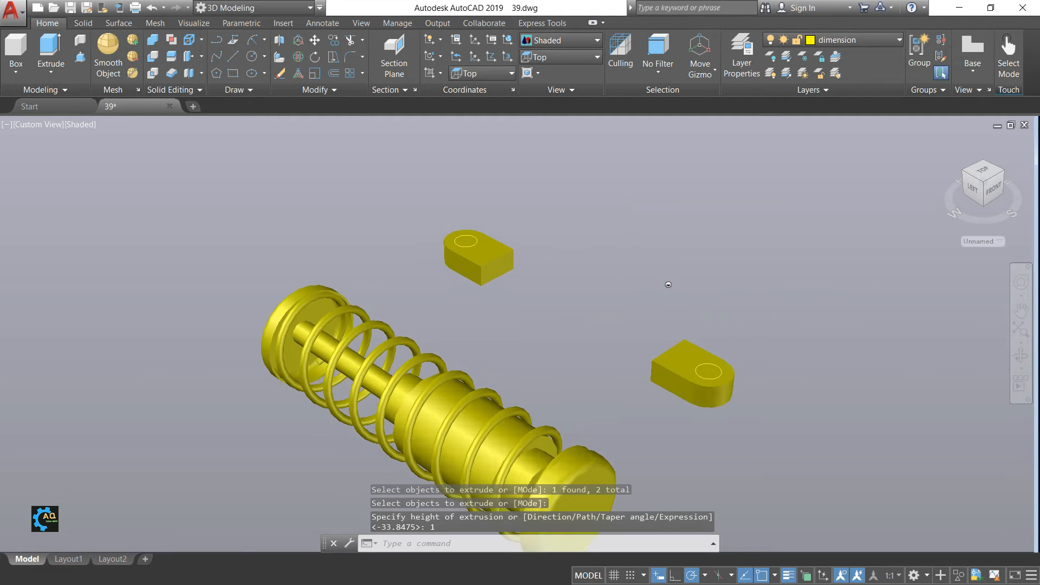
{"action": "scroll", "coordinate": [593, 242], "scroll_direction": "up", "scroll_amount": 1}
{"action": "middle_click_drag", "start_coordinate": [596, 241], "coordinate": [546, 234]}
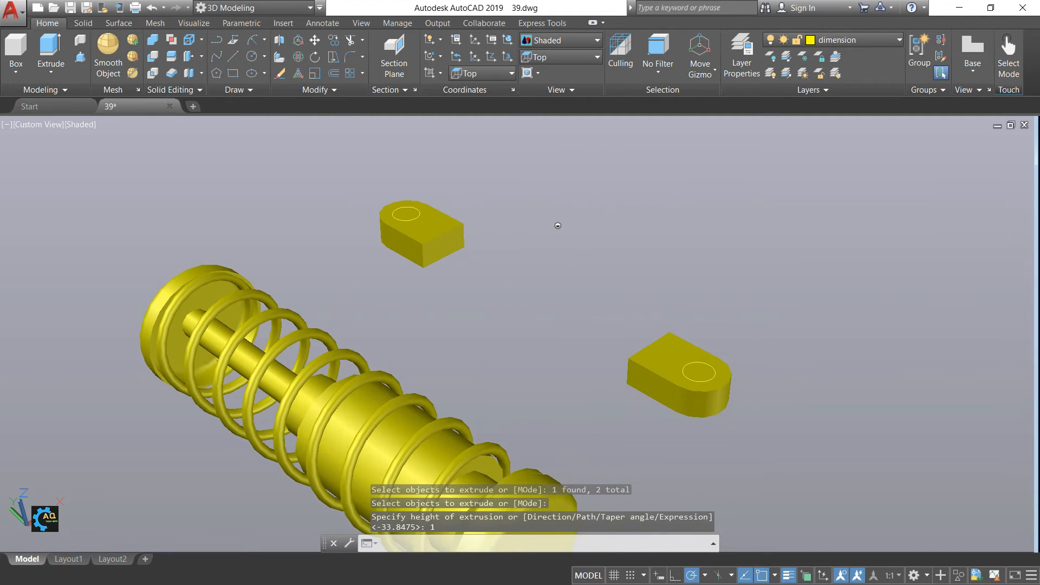
{"action": "left_click", "coordinate": [80, 57]}
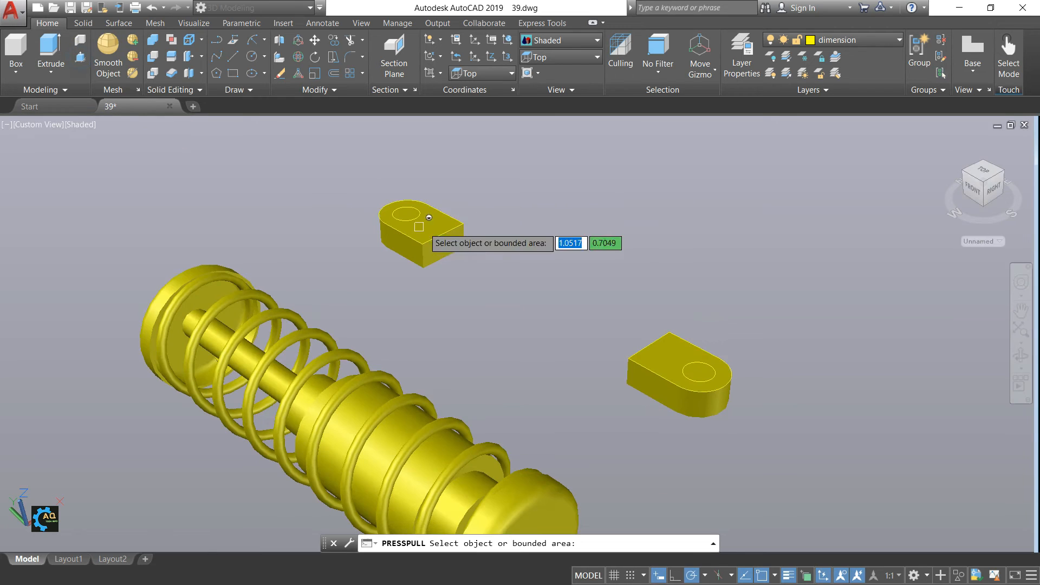
{"action": "left_click", "coordinate": [408, 213]}
{"action": "left_click", "coordinate": [412, 296]}
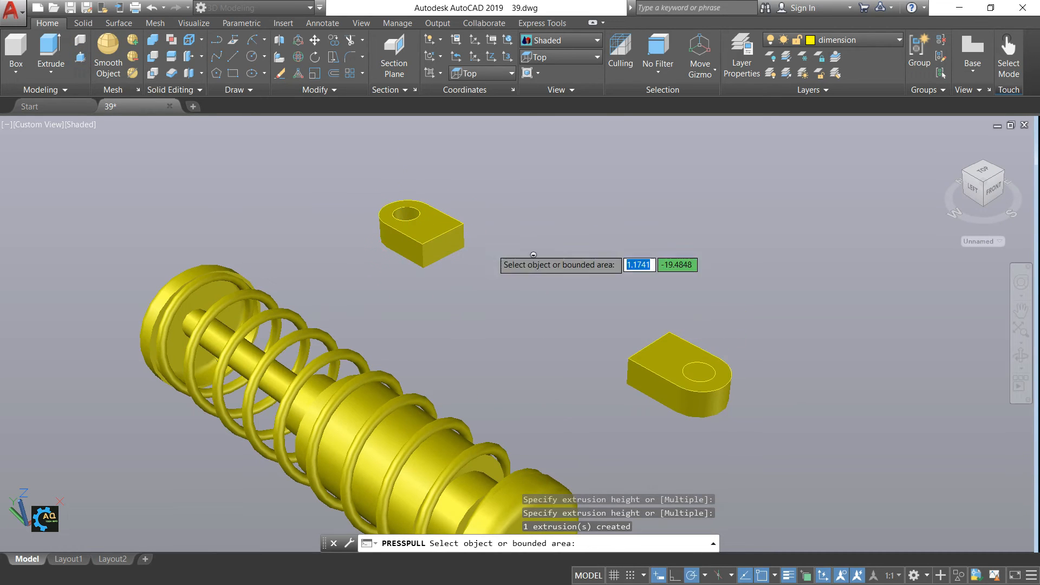
{"action": "left_click", "coordinate": [698, 373]}
{"action": "left_click", "coordinate": [696, 459]}
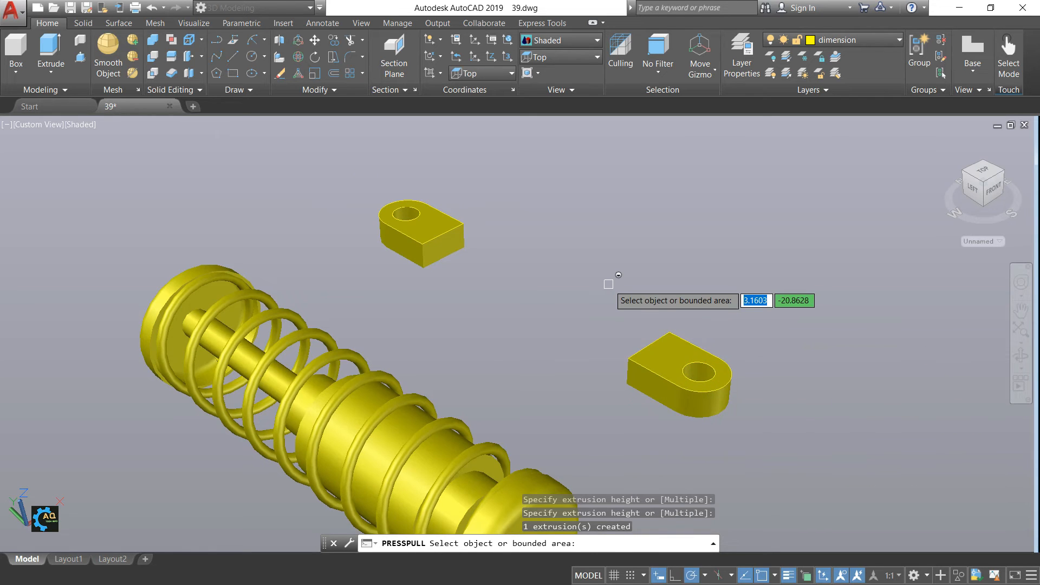
{"action": "scroll", "coordinate": [609, 285], "scroll_direction": "down", "scroll_amount": 3}
{"action": "key", "text": "Return"}
{"action": "scroll", "coordinate": [581, 320], "scroll_direction": "up", "scroll_amount": 2}
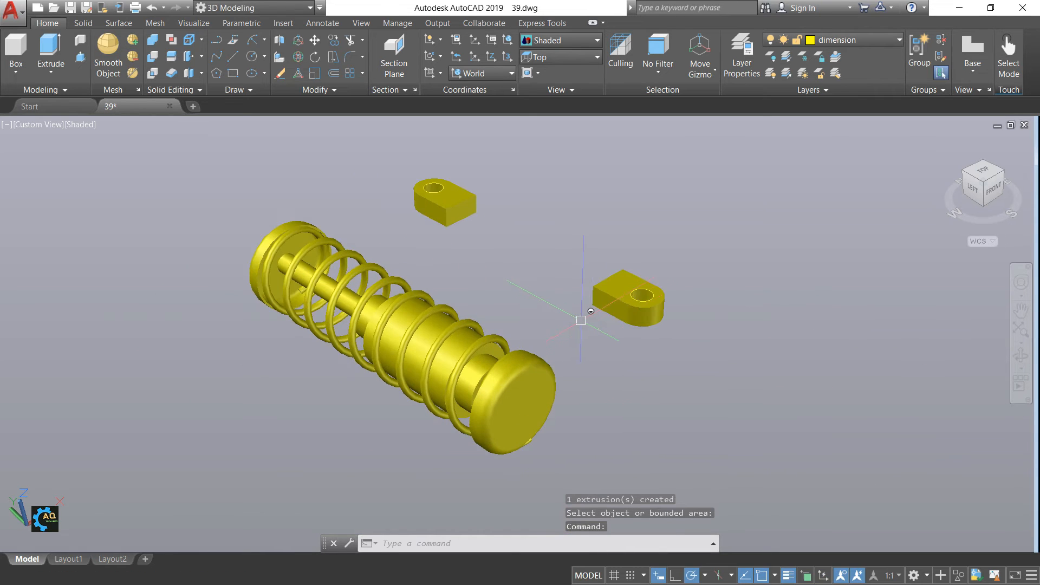
{"action": "middle_click_drag", "start_coordinate": [608, 358], "coordinate": [608, 293], "text": "shift"}
{"action": "scroll", "coordinate": [608, 293], "scroll_direction": "up", "scroll_amount": 2}
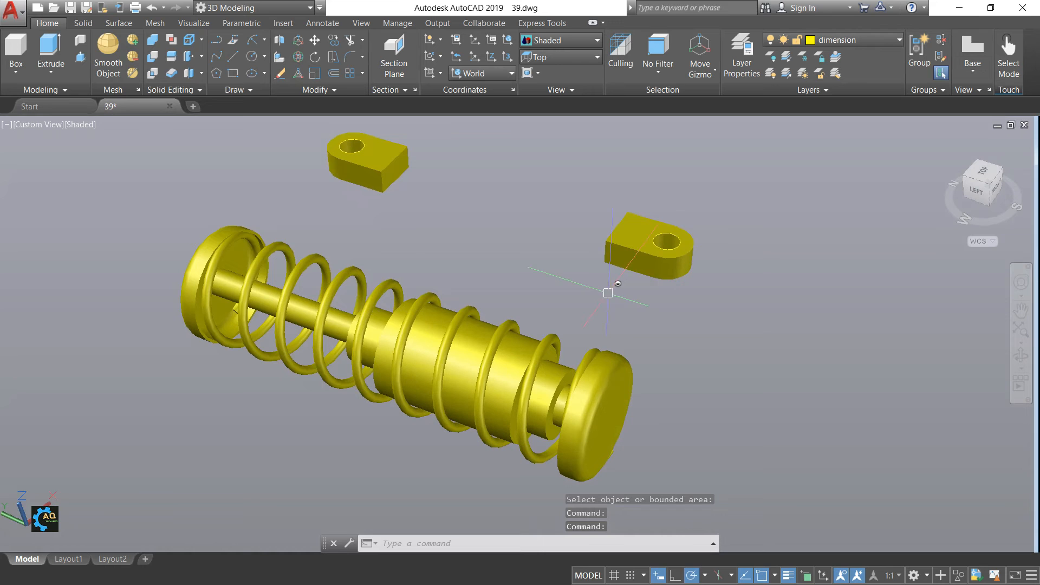
{"action": "type", "text": "m"}
{"action": "key", "text": "Return"}
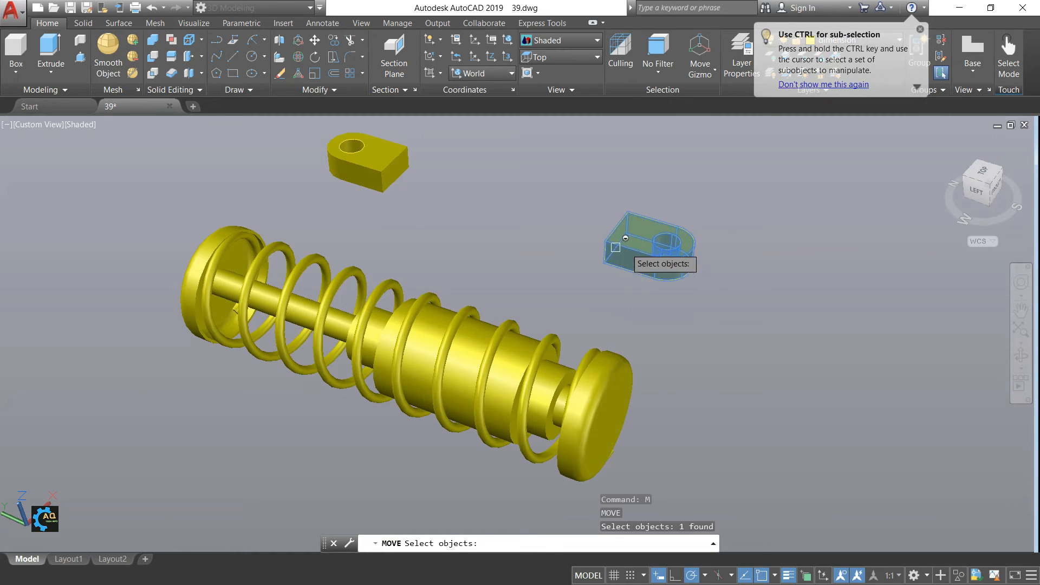
{"action": "left_click", "coordinate": [664, 265]}
{"action": "key", "text": "Return"}
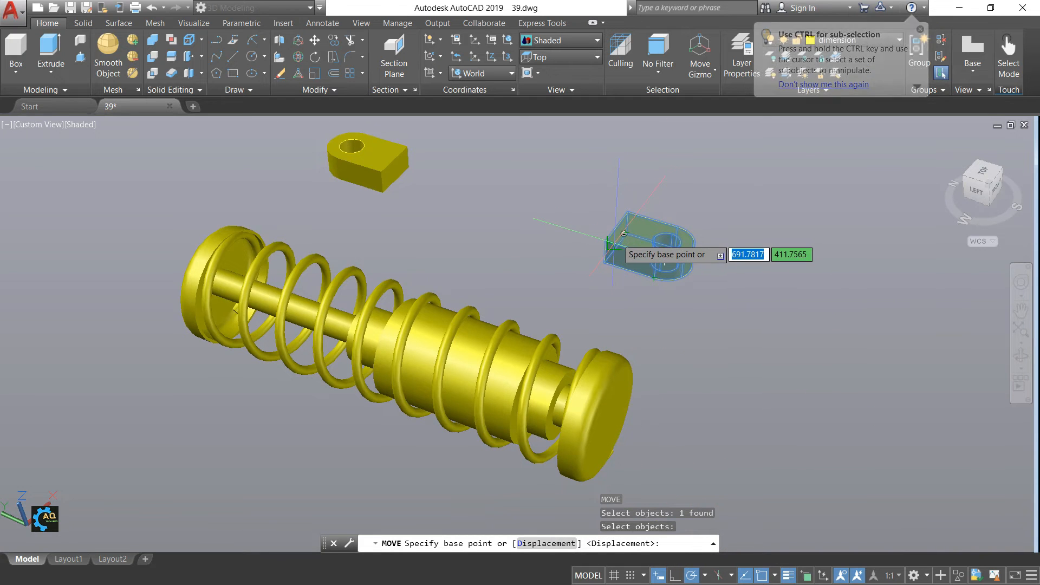
{"action": "middle_click_drag", "start_coordinate": [631, 295], "coordinate": [650, 341], "text": "shift"}
{"action": "scroll", "coordinate": [523, 317], "scroll_direction": "up", "scroll_amount": 1}
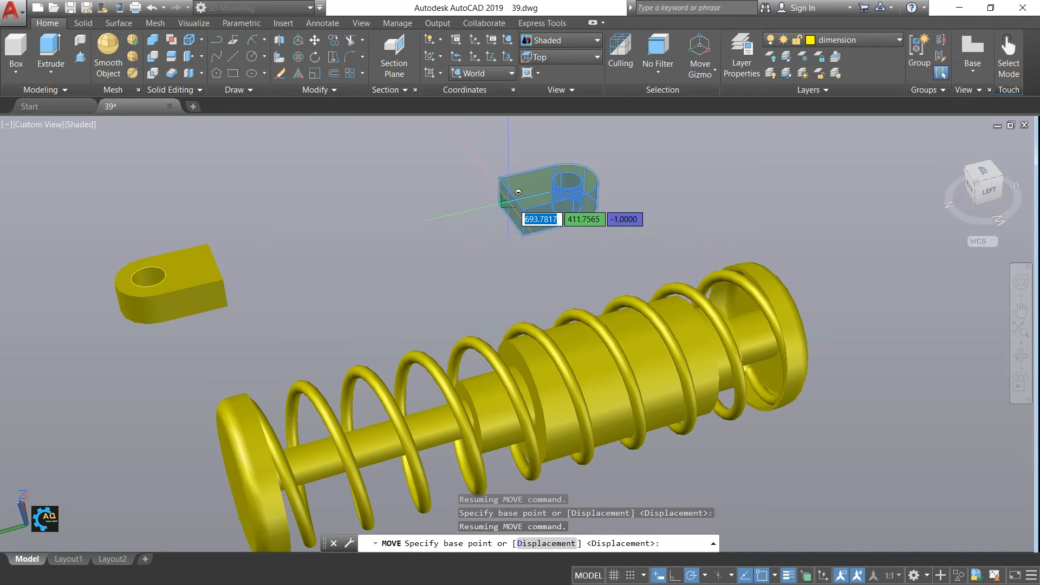
{"action": "scroll", "coordinate": [532, 201], "scroll_direction": "up", "scroll_amount": 1}
{"action": "middle_click_drag", "start_coordinate": [532, 200], "coordinate": [528, 307]}
{"action": "key", "text": "Escape"}
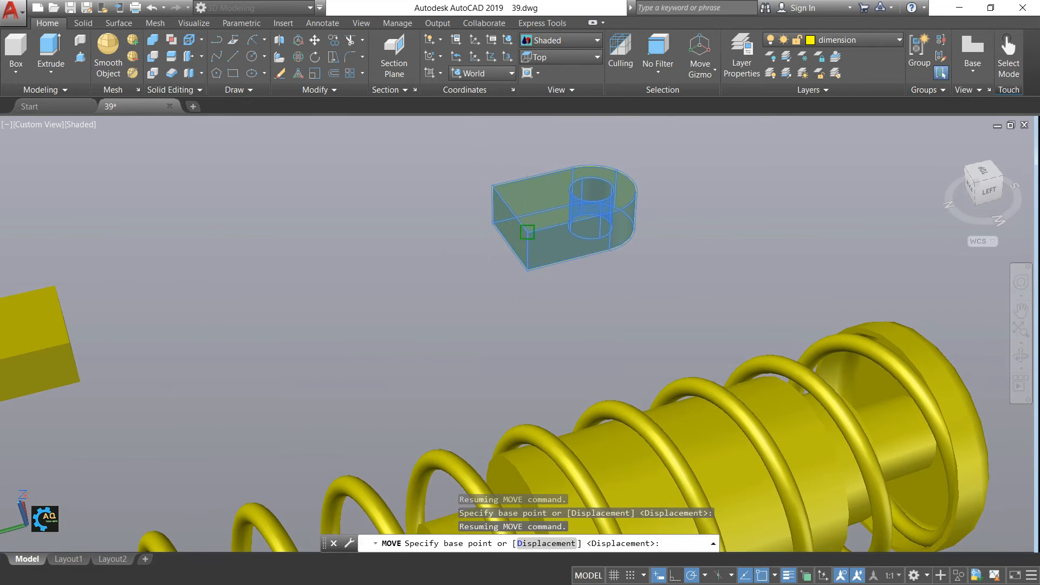
{"action": "key", "text": "Escape"}
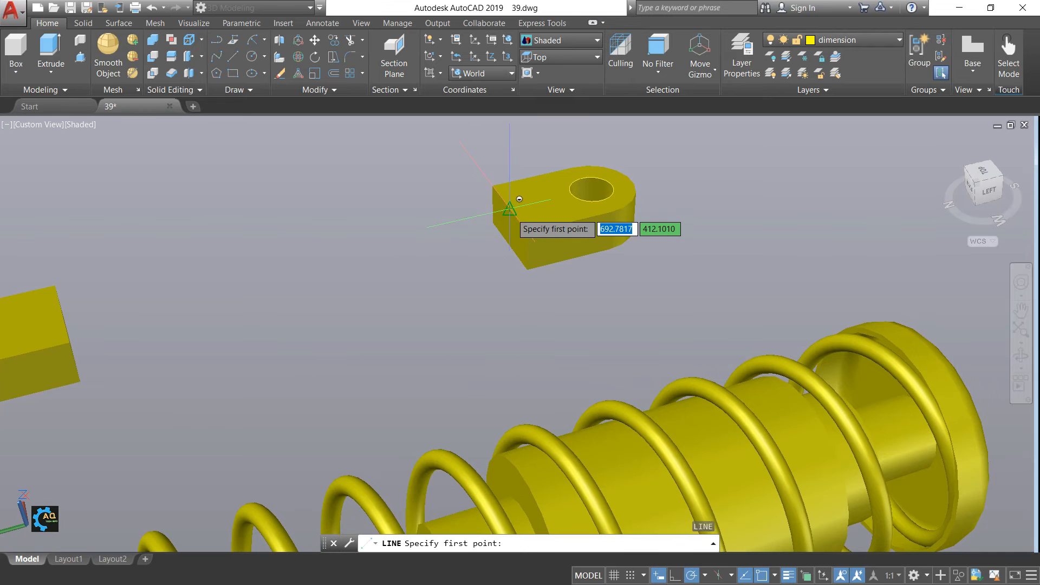
Draw a helper line on the mirrored lug's flat end face between the midpoints of its upper and lower edges.
{"action": "left_click", "coordinate": [497, 229]}
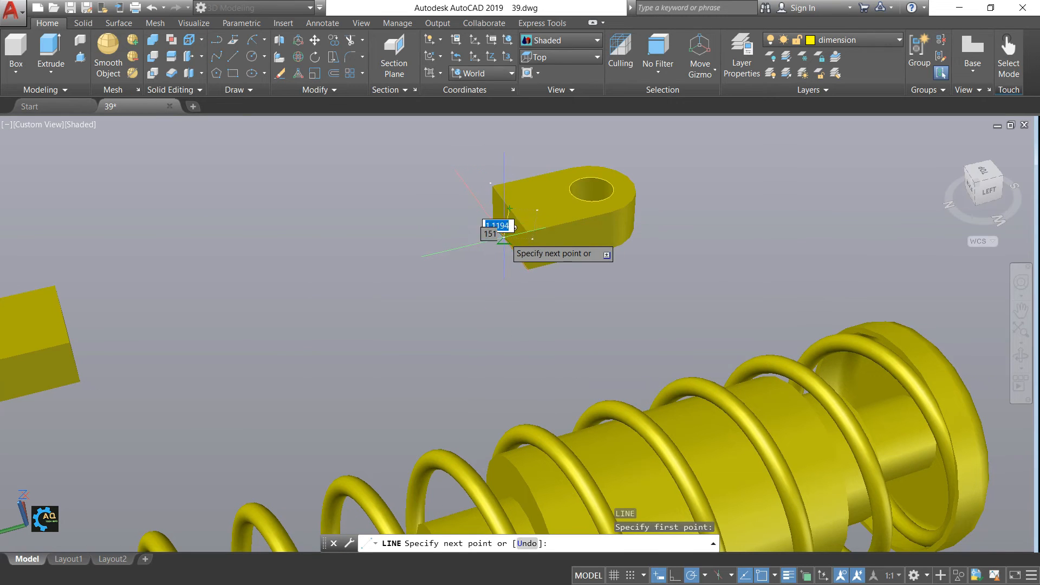
{"action": "key", "text": "Escape"}
{"action": "middle_click_drag", "start_coordinate": [473, 273], "coordinate": [525, 273]}
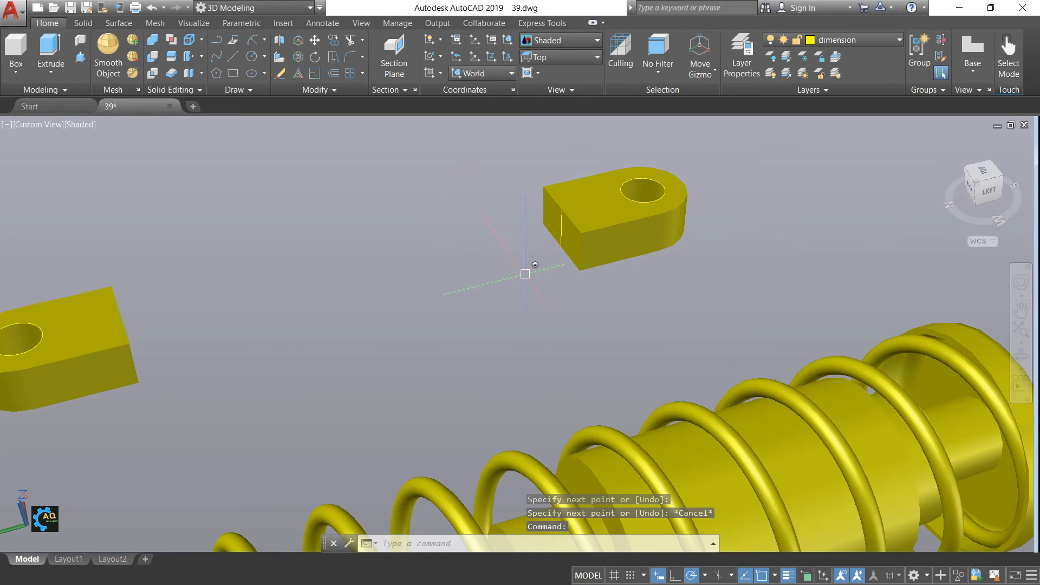
Move the mirrored lug from the helper line's midpoint to the centre of the outer face of the disc beside the thick shaft section.
{"action": "key", "text": "Return"}
{"action": "left_click", "coordinate": [591, 238]}
{"action": "key", "text": "Return"}
{"action": "left_click", "coordinate": [727, 279]}
{"action": "scroll", "coordinate": [738, 284], "scroll_direction": "down", "scroll_amount": 1}
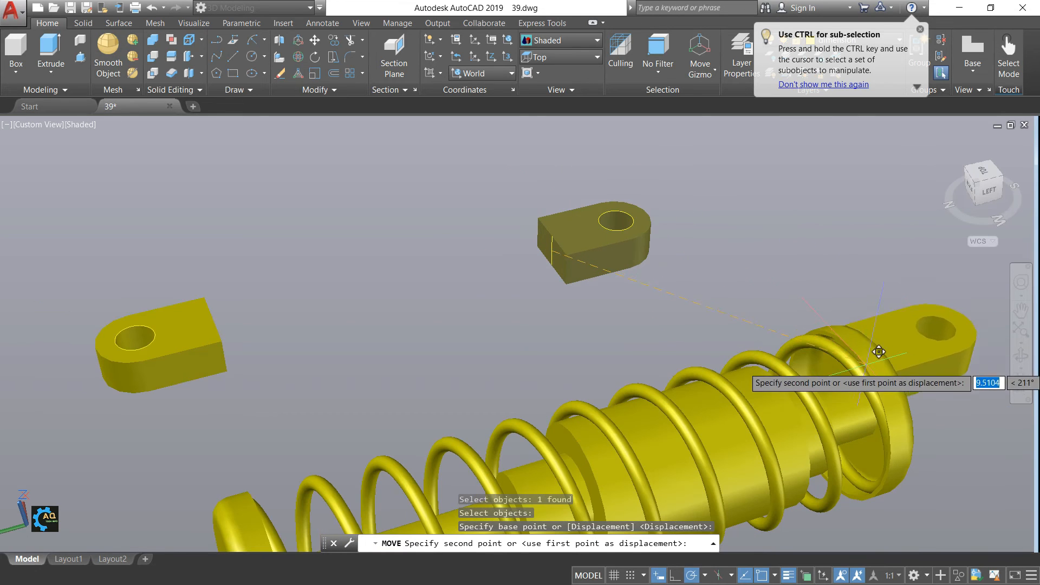
{"action": "middle_click_drag", "start_coordinate": [894, 348], "coordinate": [757, 383], "text": "shift"}
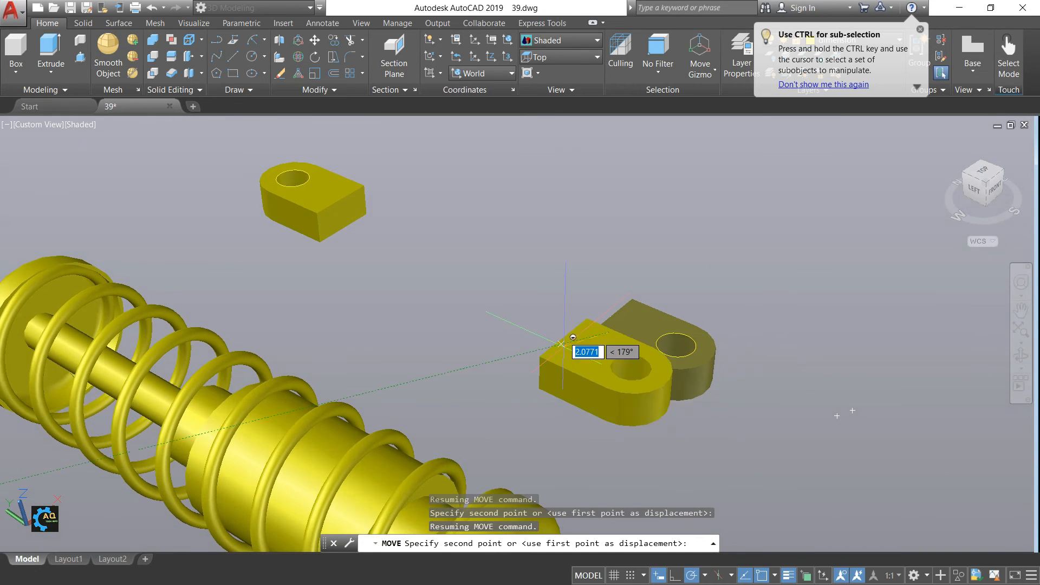
{"action": "middle_click_drag", "start_coordinate": [569, 336], "coordinate": [566, 213]}
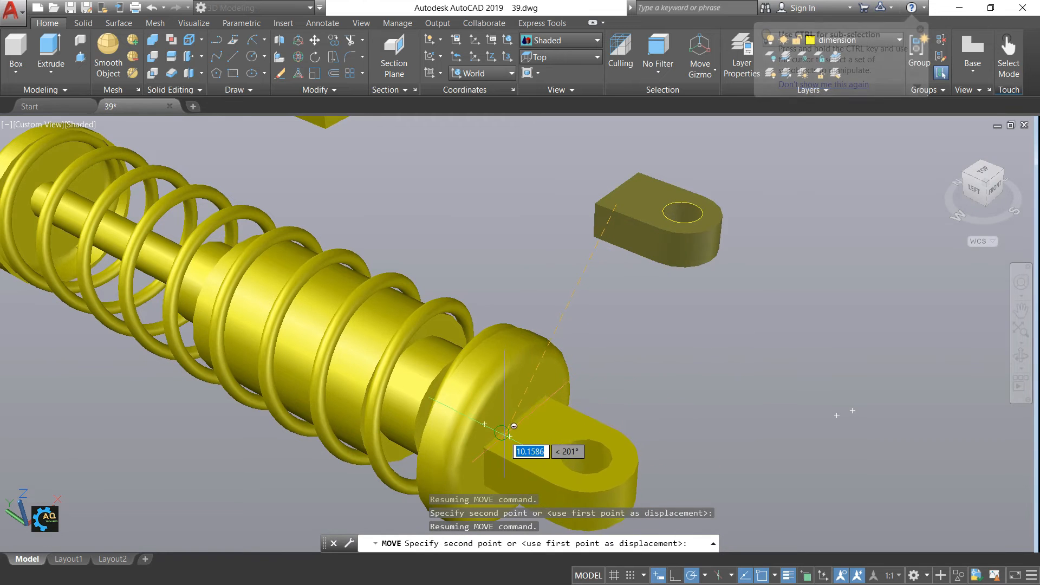
{"action": "left_click", "coordinate": [509, 440]}
{"action": "scroll", "coordinate": [520, 423], "scroll_direction": "down", "scroll_amount": 5}
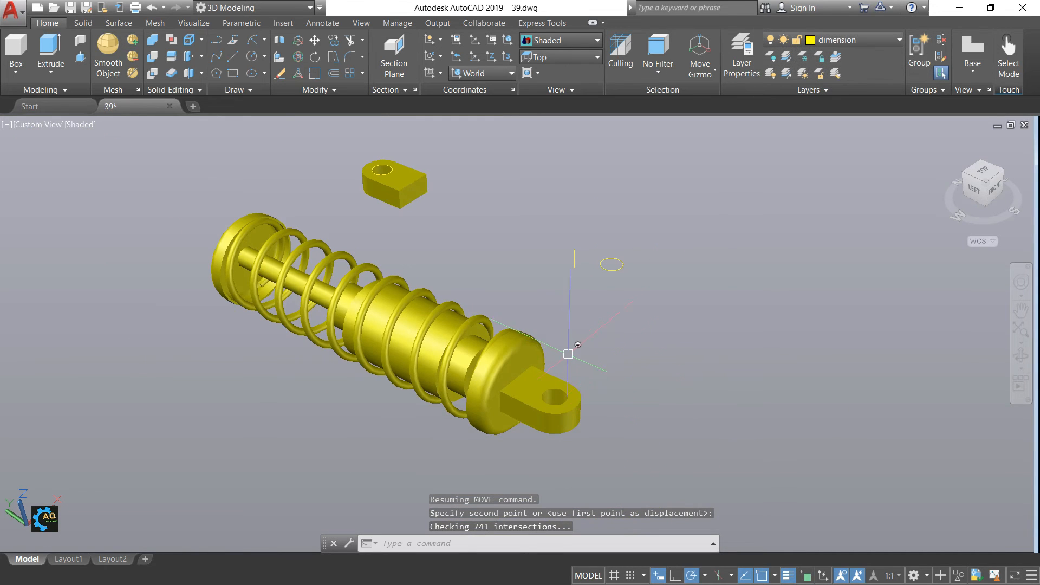
{"action": "middle_click_drag", "start_coordinate": [548, 374], "coordinate": [515, 381], "text": "shift"}
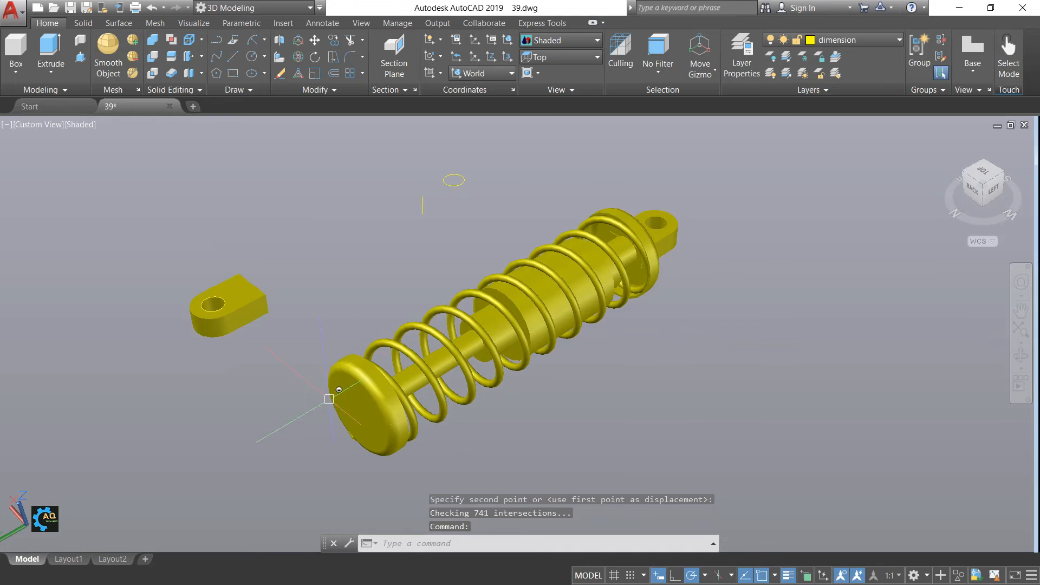
{"action": "middle_click_drag", "start_coordinate": [330, 398], "coordinate": [488, 352], "text": "shift"}
{"action": "scroll", "coordinate": [526, 327], "scroll_direction": "up", "scroll_amount": 1}
{"action": "scroll", "coordinate": [304, 329], "scroll_direction": "up", "scroll_amount": 1}
{"action": "middle_click_drag", "start_coordinate": [341, 329], "coordinate": [464, 341]}
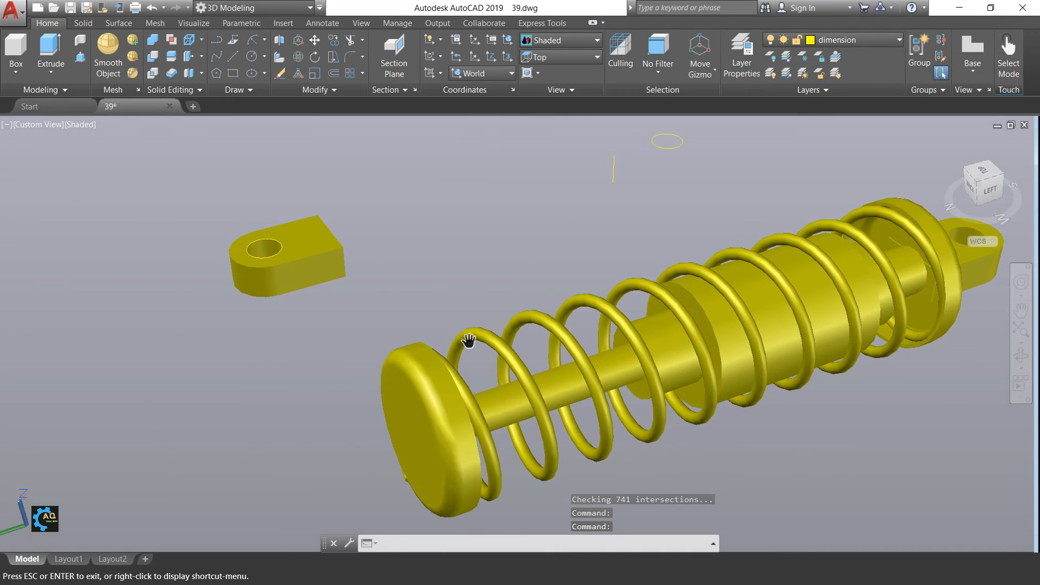
{"action": "type", "text": "m"}
{"action": "key", "text": "Return"}
{"action": "left_click", "coordinate": [306, 261]}
{"action": "key", "text": "Return"}
{"action": "middle_click_drag", "start_coordinate": [385, 269], "coordinate": [325, 283], "text": "shift"}
{"action": "middle_click_drag", "start_coordinate": [364, 184], "coordinate": [298, 237]}
{"action": "scroll", "coordinate": [353, 212], "scroll_direction": "up", "scroll_amount": 1}
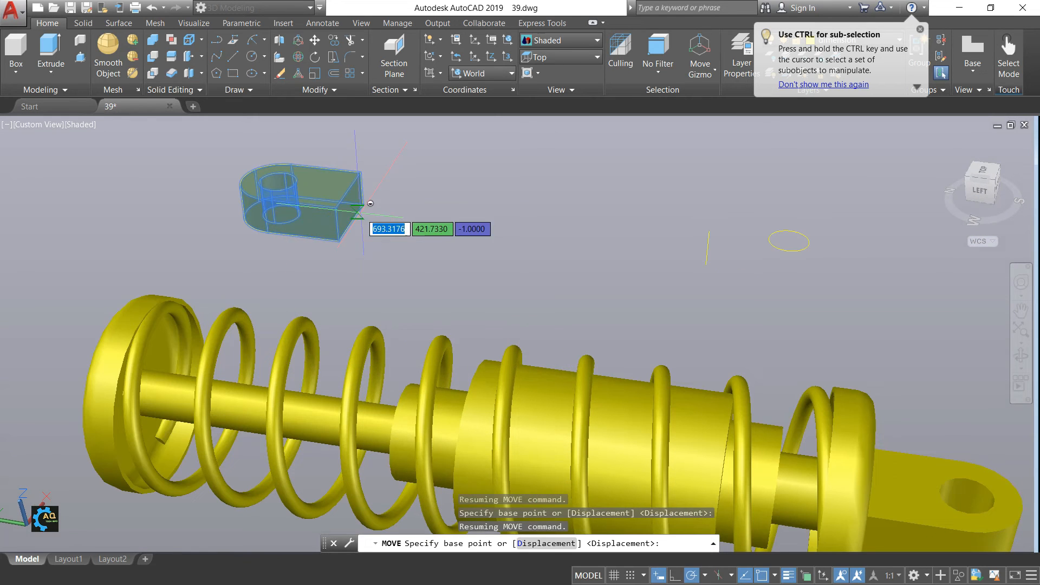
{"action": "key", "text": "Escape"}
Draw a helper line on the remaining lug's flat end face between the midpoints of its upper and lower edges.
{"action": "middle_click_drag", "start_coordinate": [366, 245], "coordinate": [366, 275]}
{"action": "scroll", "coordinate": [353, 235], "scroll_direction": "up", "scroll_amount": 1}
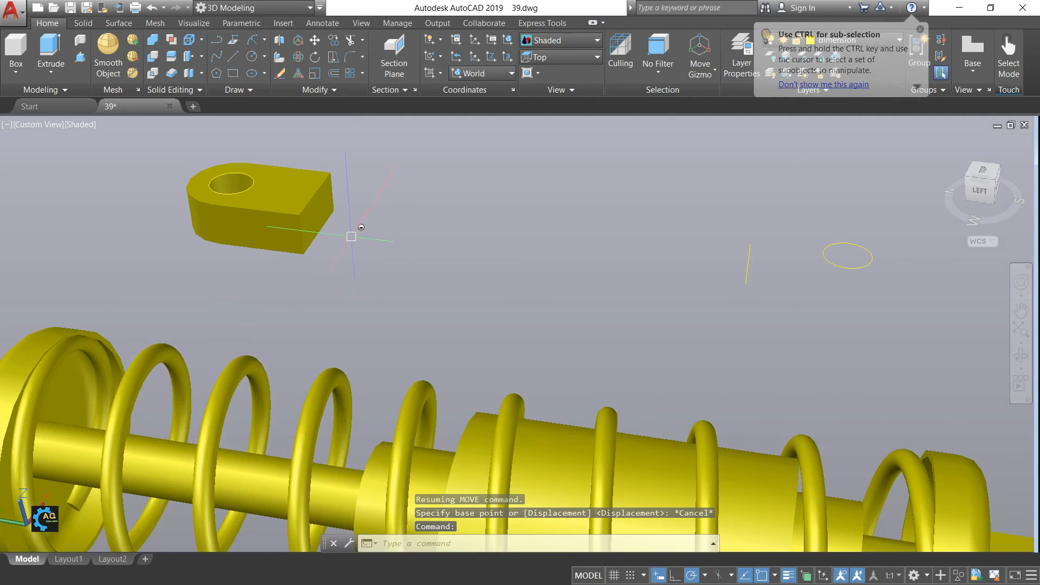
{"action": "type", "text": "l"}
{"action": "key", "text": "Return"}
{"action": "left_click", "coordinate": [315, 193]}
{"action": "key", "text": "Escape"}
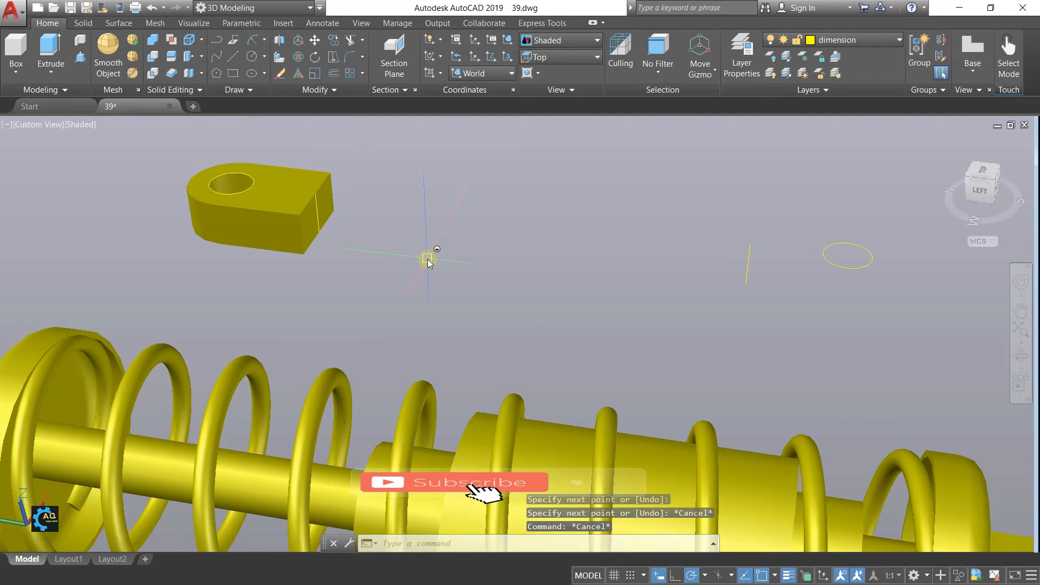
Move the remaining lug from the helper line's midpoint to the centre of the outer face of the disc beside the thin shaft section.
{"action": "type", "text": "m"}
{"action": "key", "text": "Return"}
{"action": "left_click", "coordinate": [326, 194]}
{"action": "key", "text": "Return"}
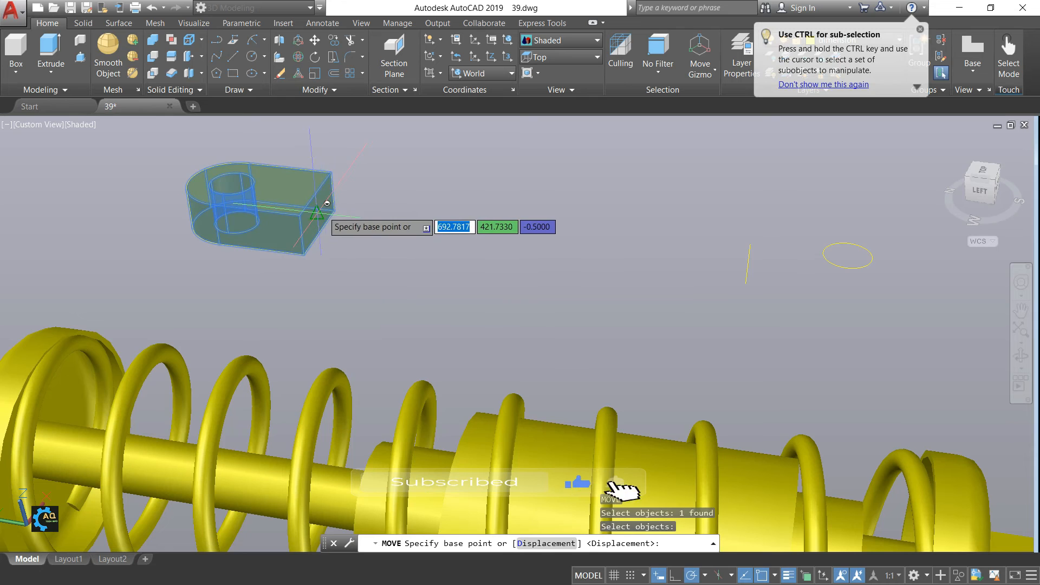
{"action": "left_click", "coordinate": [317, 211]}
{"action": "middle_click_drag", "start_coordinate": [395, 242], "coordinate": [375, 461], "text": "shift"}
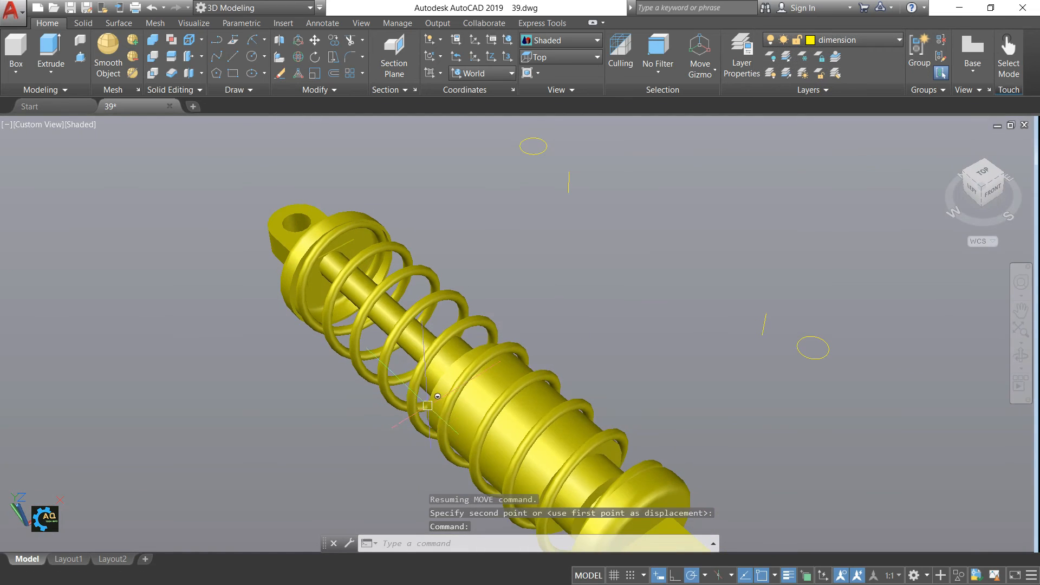
Delete the two leftover circles and the two helper lines beside the shock absorber.
{"action": "left_click", "coordinate": [946, 142]}
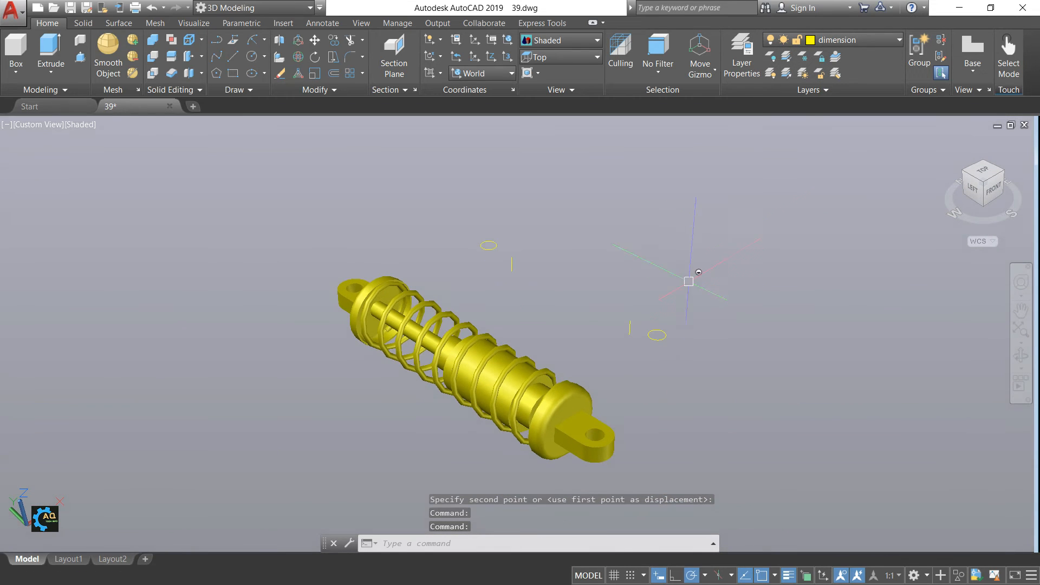
{"action": "left_click", "coordinate": [796, 193]}
{"action": "left_click", "coordinate": [607, 356]}
{"action": "key", "text": "Delete"}
{"action": "left_click", "coordinate": [595, 229]}
{"action": "left_click", "coordinate": [493, 276]}
{"action": "key", "text": "Delete"}
{"action": "scroll", "coordinate": [509, 328], "scroll_direction": "down", "scroll_amount": 2}
{"action": "mouse_move", "coordinate": [611, 354]}
{"action": "middle_mouse_down", "text": "shift"}
{"action": "mouse_move", "coordinate": [584, 428]}
{"action": "mouse_move", "coordinate": [538, 383]}
{"action": "mouse_move", "coordinate": [549, 438]}
{"action": "mouse_move", "coordinate": [558, 400]}
{"action": "mouse_move", "coordinate": [576, 379]}
{"action": "middle_mouse_up", "text": "shift"}
{"action": "scroll", "coordinate": [565, 364], "scroll_direction": "up", "scroll_amount": 1}
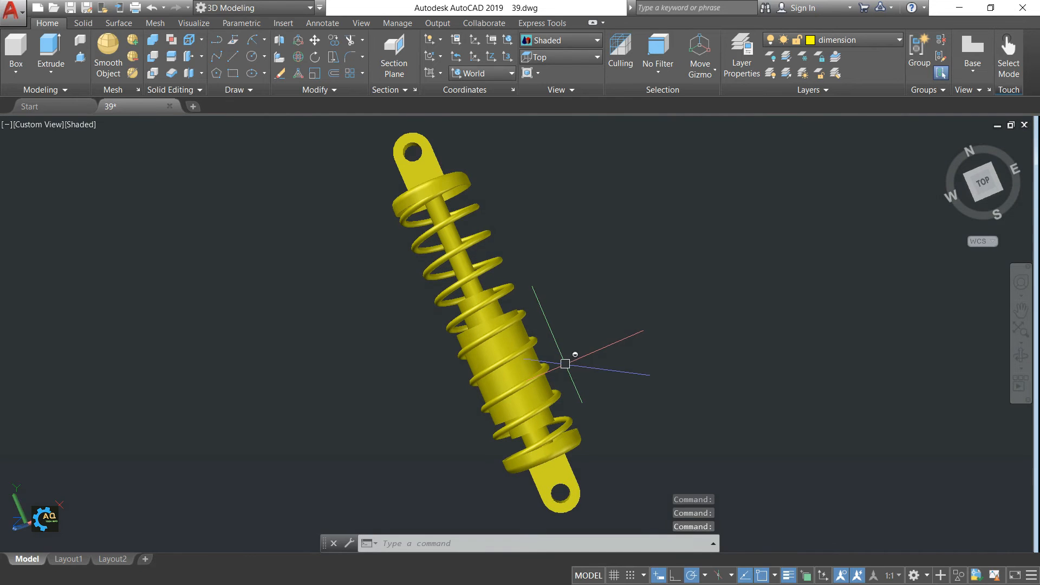